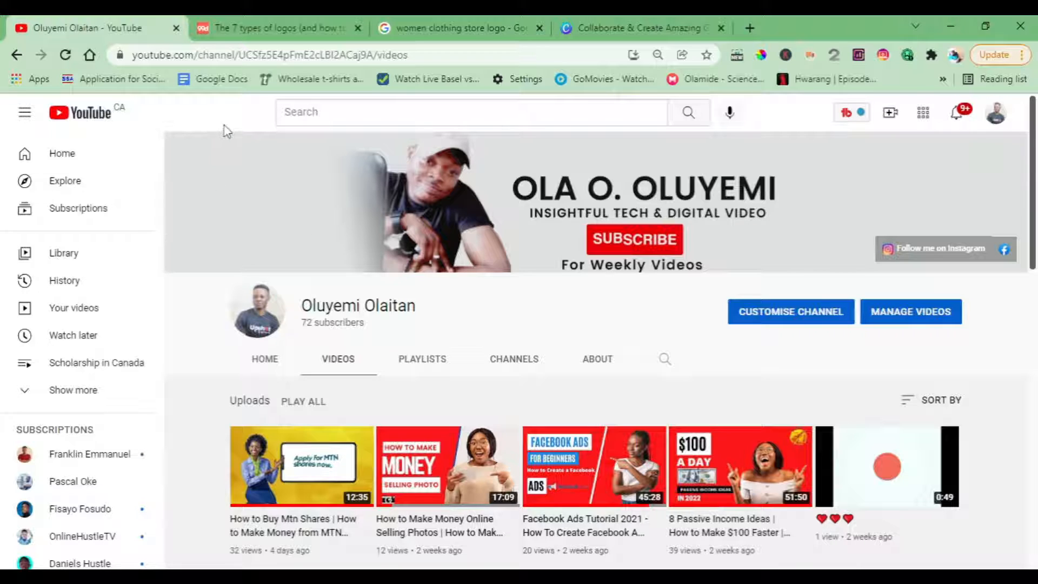
Open the 99designs article on the 7 types of logos and examine its overview of example logos.
{"action": "left_click", "coordinate": [297, 16]}
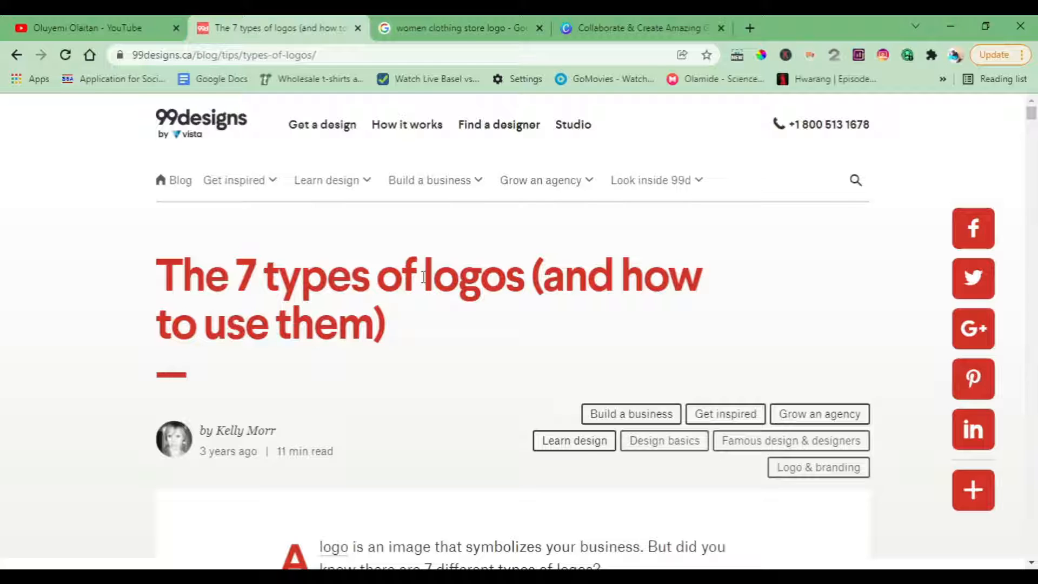
{"action": "scroll", "coordinate": [424, 276], "scroll_direction": "down", "scroll_amount": 5}
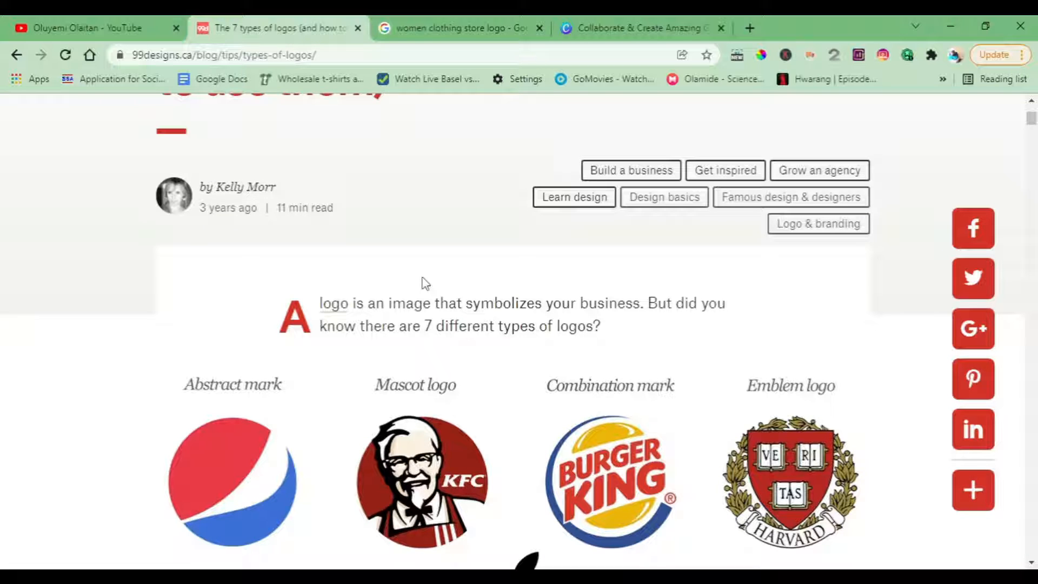
{"action": "scroll", "coordinate": [426, 282], "scroll_direction": "down", "scroll_amount": 2}
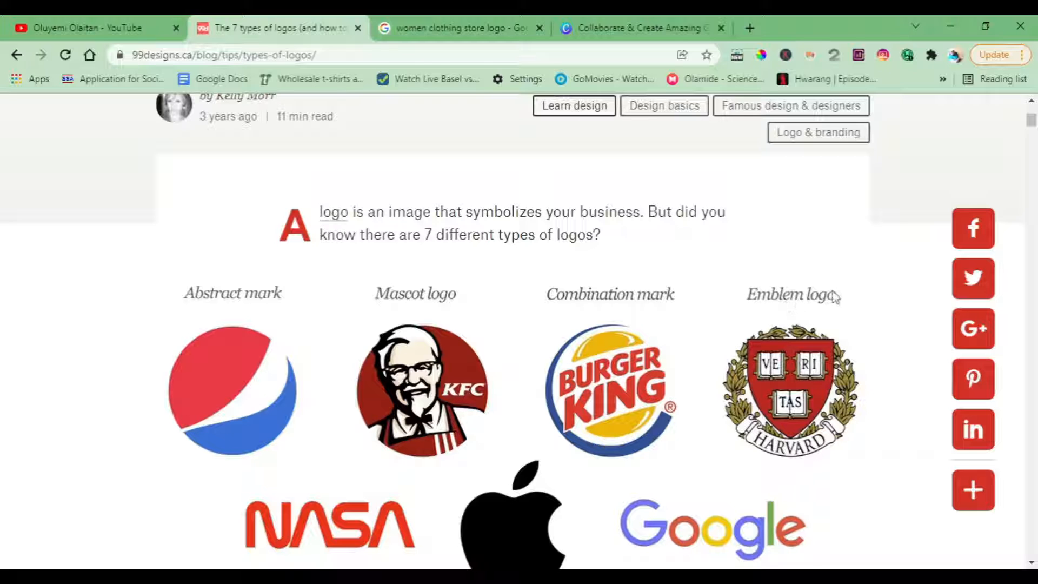
{"action": "scroll", "coordinate": [835, 297], "scroll_direction": "down", "scroll_amount": 3}
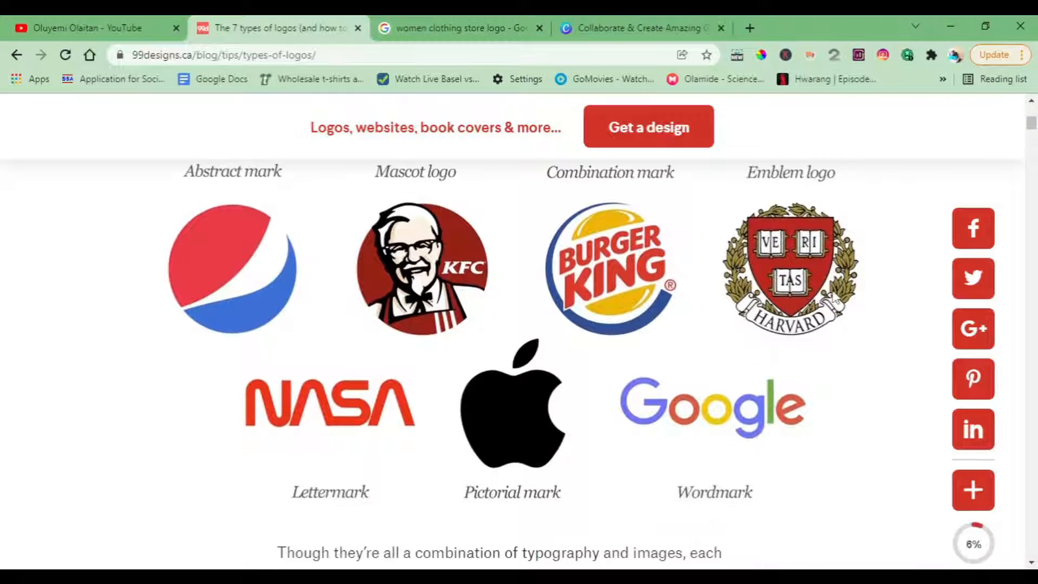
{"action": "scroll", "coordinate": [836, 300], "scroll_direction": "down", "scroll_amount": 1}
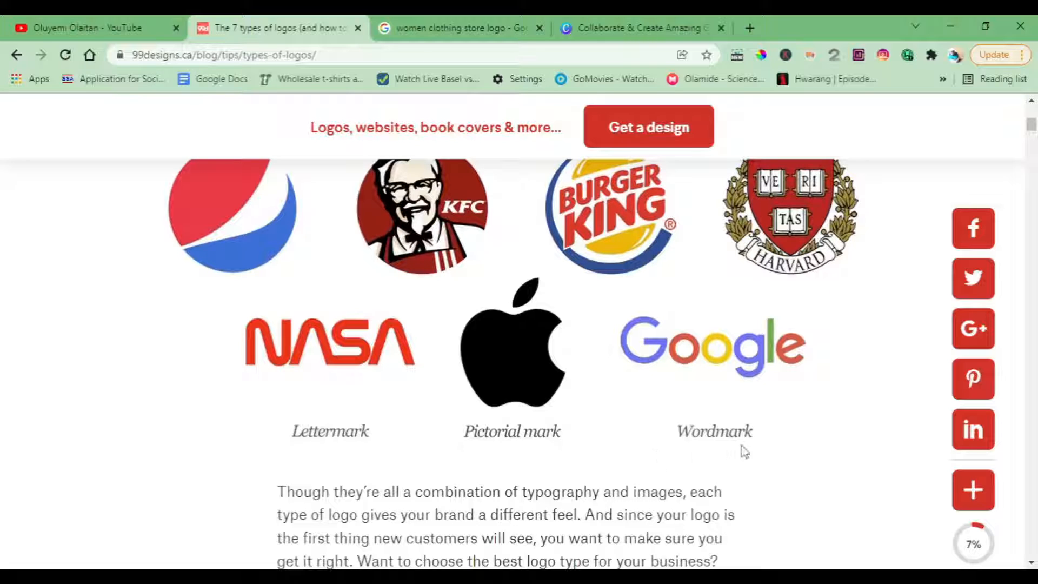
{"action": "scroll", "coordinate": [820, 449], "scroll_direction": "up", "scroll_amount": 1}
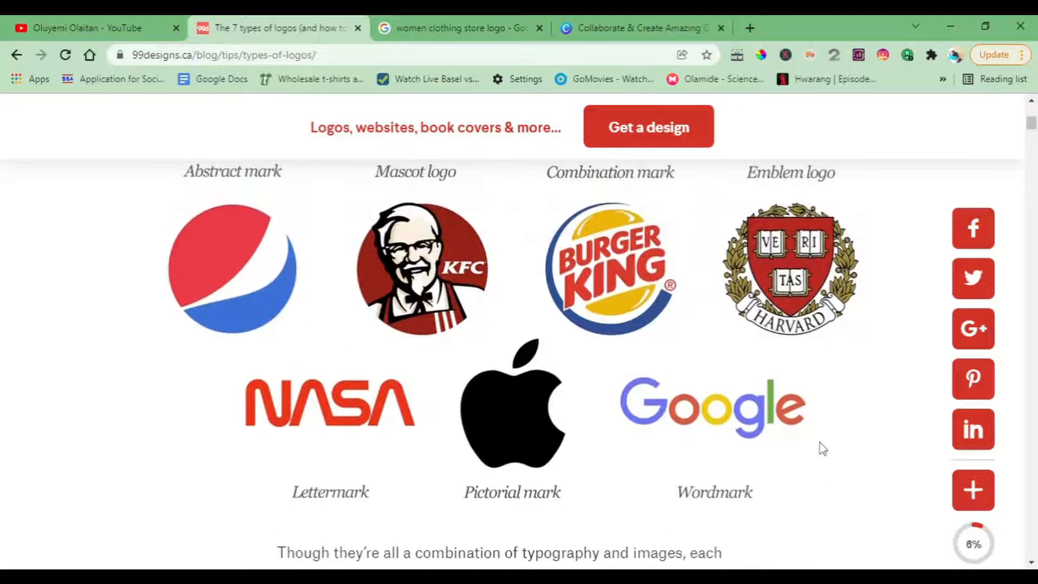
{"action": "scroll", "coordinate": [822, 449], "scroll_direction": "up", "scroll_amount": 1}
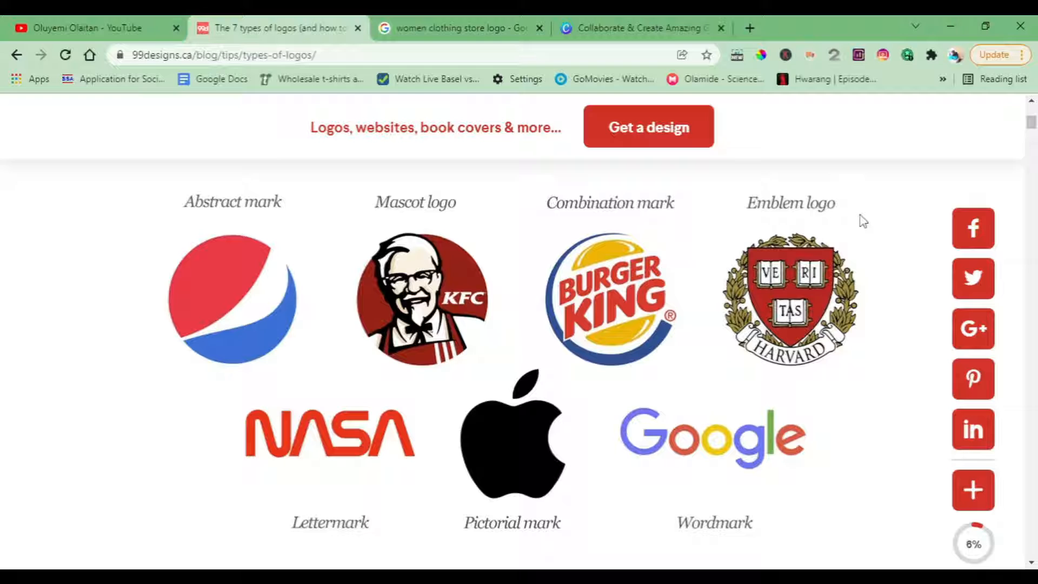
{"action": "scroll", "coordinate": [863, 221], "scroll_direction": "down", "scroll_amount": 2}
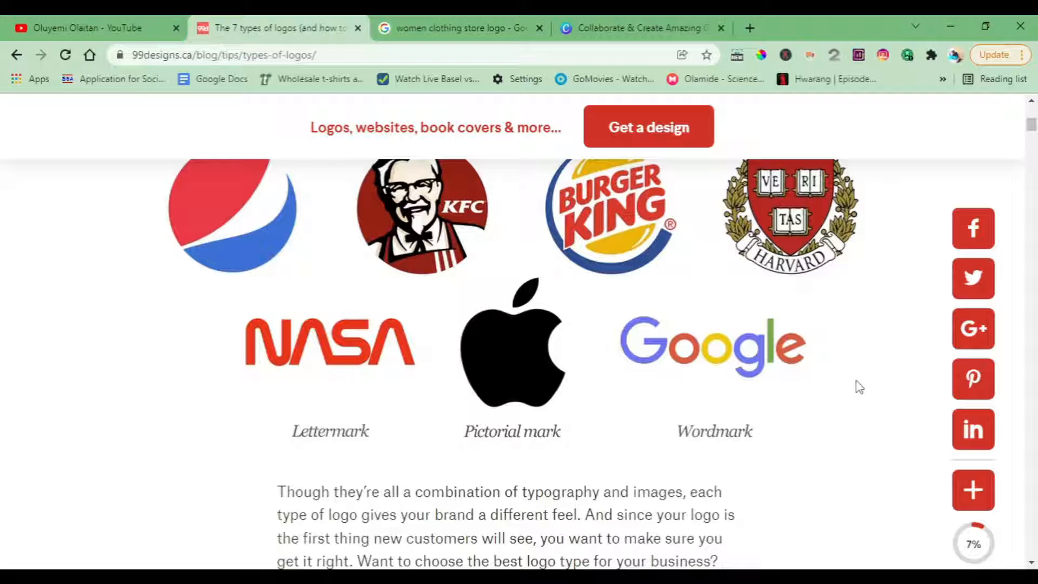
Look through the article's lettermark and wordmark sections, including the example logos for each type.
{"action": "scroll", "coordinate": [859, 387], "scroll_direction": "down", "scroll_amount": 5}
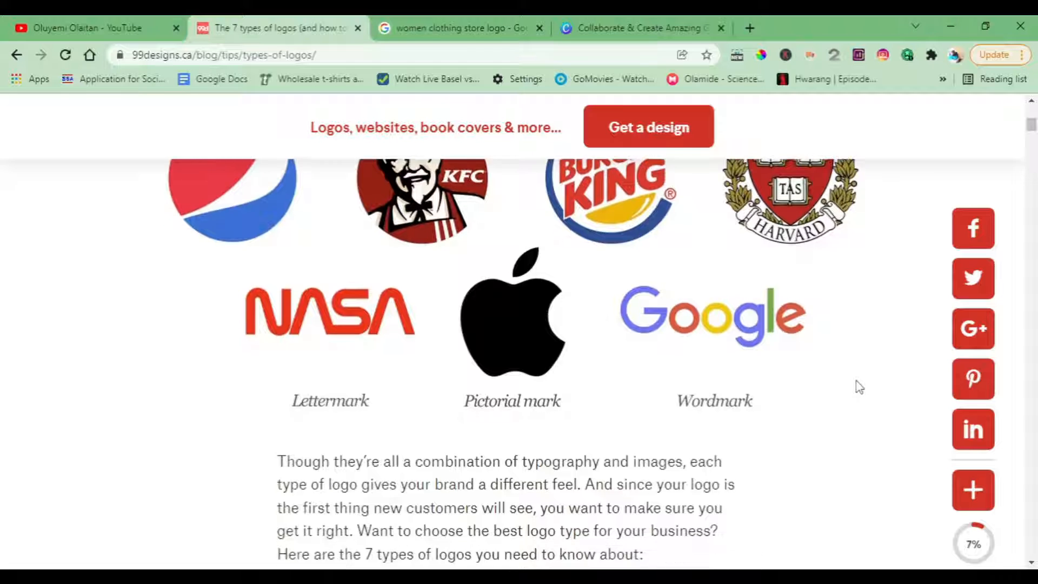
{"action": "scroll", "coordinate": [859, 387], "scroll_direction": "down", "scroll_amount": 15}
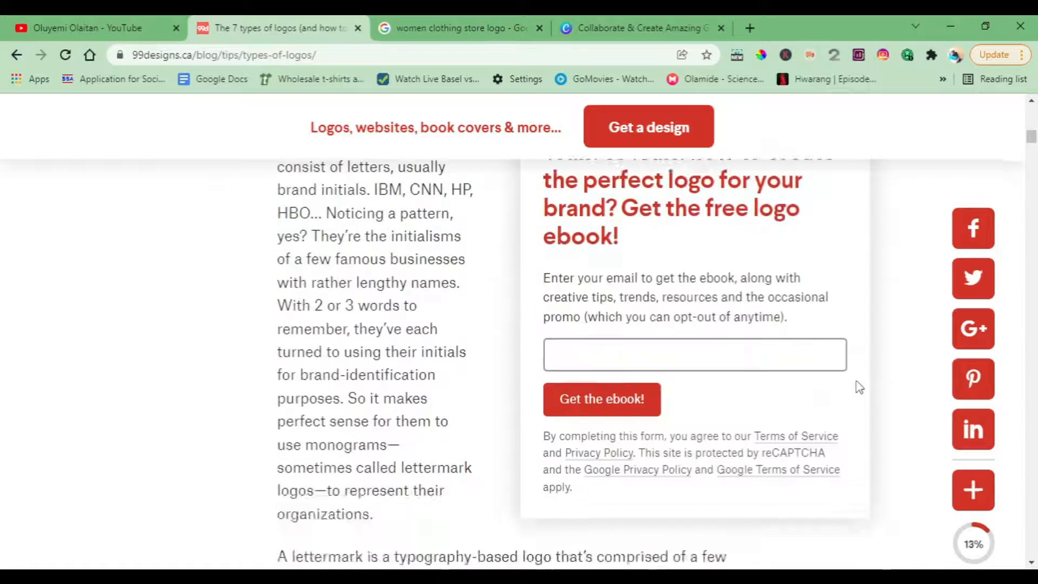
{"action": "scroll", "coordinate": [858, 387], "scroll_direction": "up", "scroll_amount": 2}
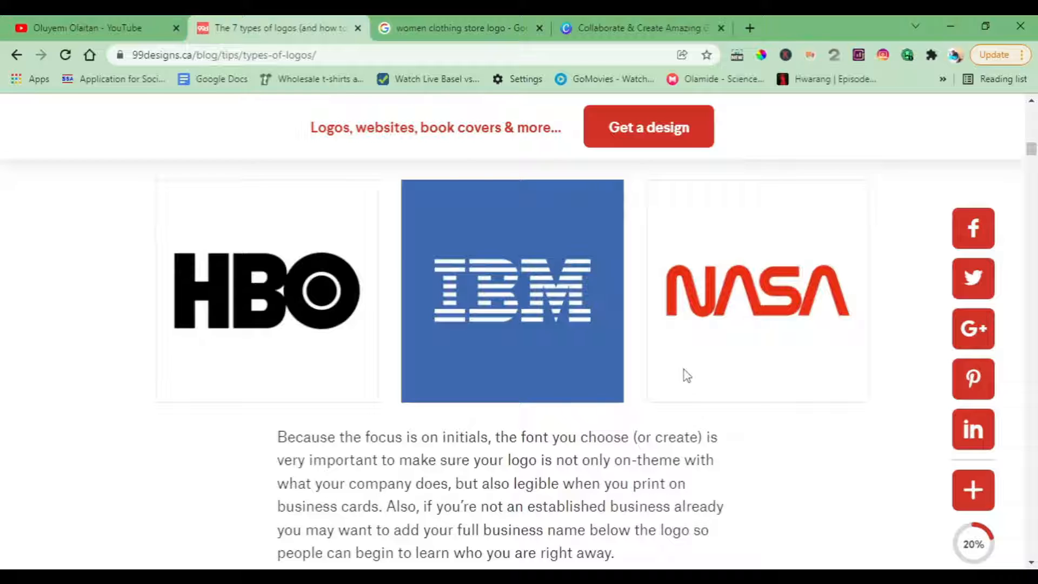
{"action": "scroll", "coordinate": [687, 375], "scroll_direction": "down", "scroll_amount": 8}
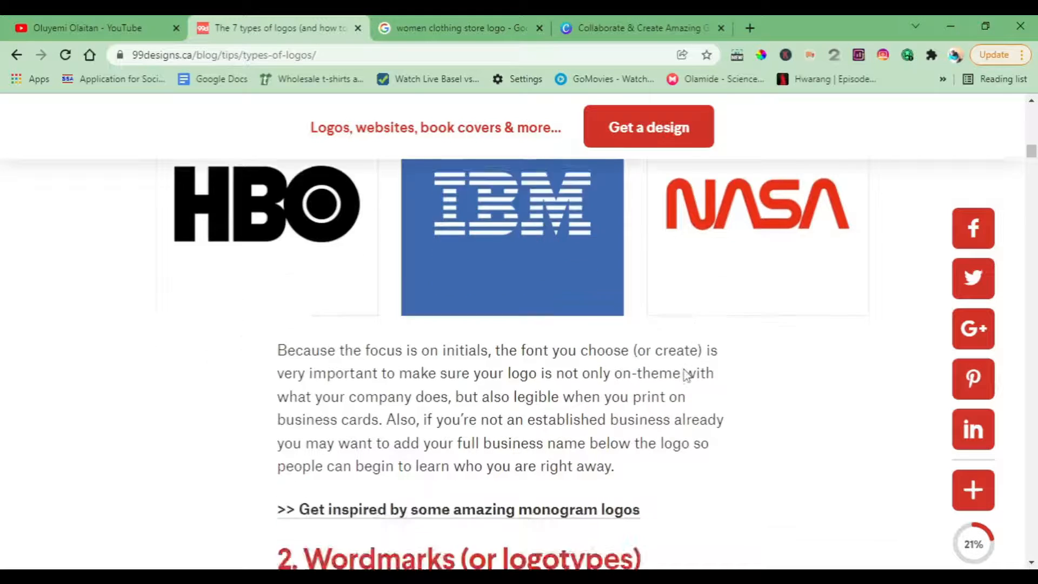
{"action": "scroll", "coordinate": [686, 375], "scroll_direction": "down", "scroll_amount": 2}
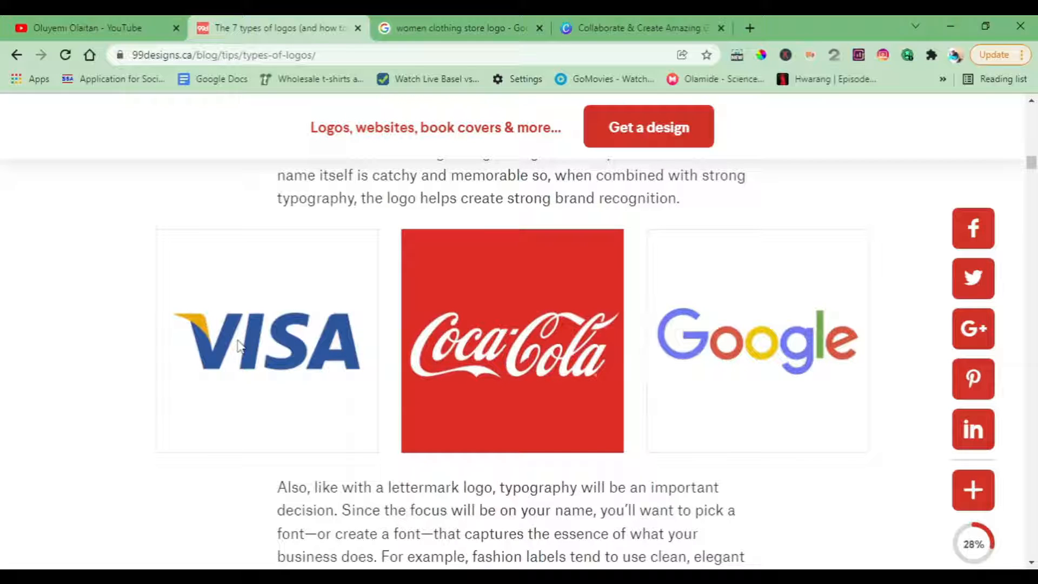
{"action": "scroll", "coordinate": [240, 345], "scroll_direction": "down", "scroll_amount": 10}
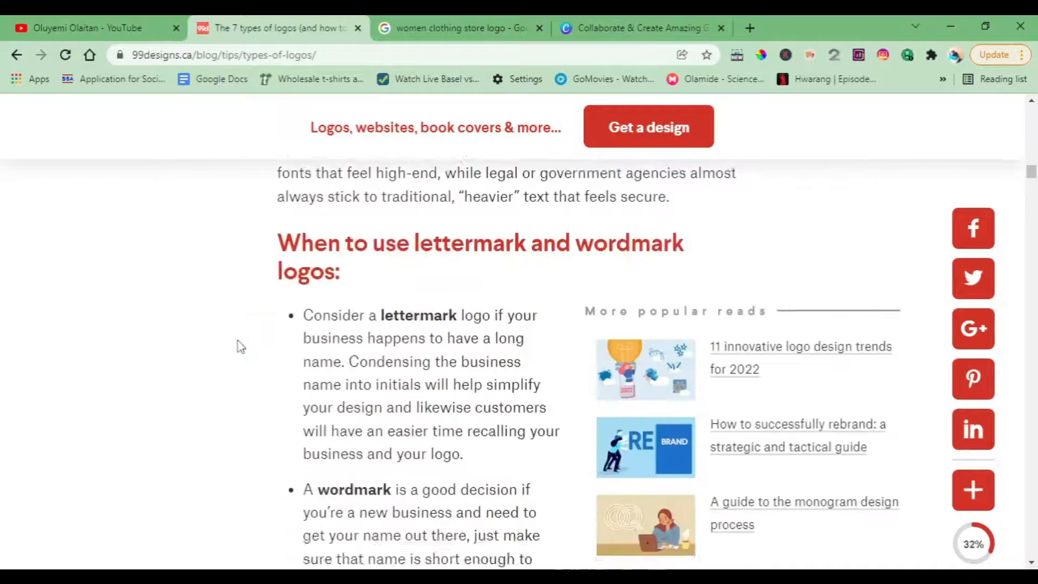
Examine the example logos in the article's pictorial mark, abstract mark and mascot sections.
{"action": "scroll", "coordinate": [241, 346], "scroll_direction": "down", "scroll_amount": 9}
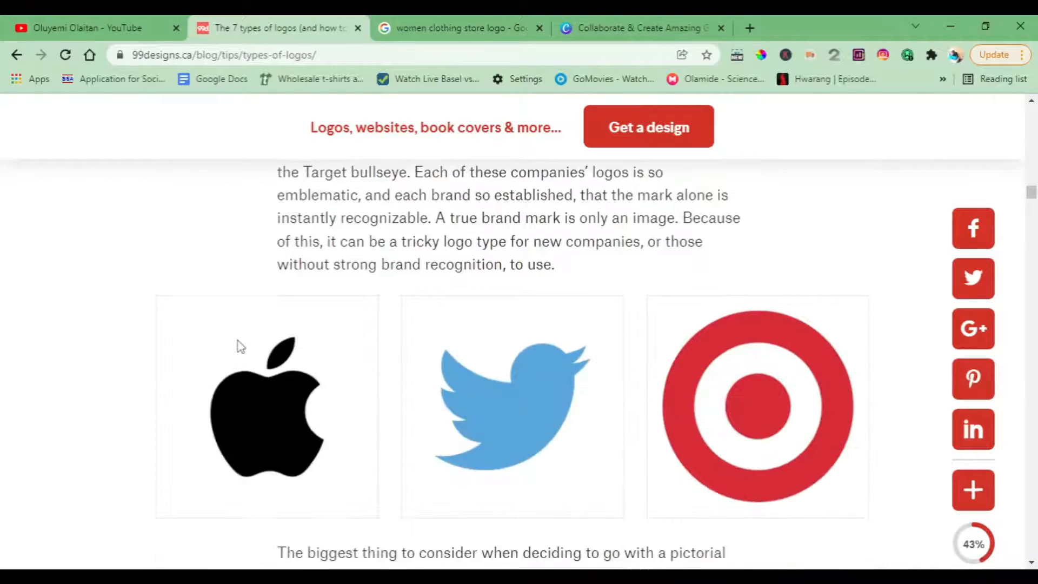
{"action": "scroll", "coordinate": [237, 341], "scroll_direction": "up", "scroll_amount": 2}
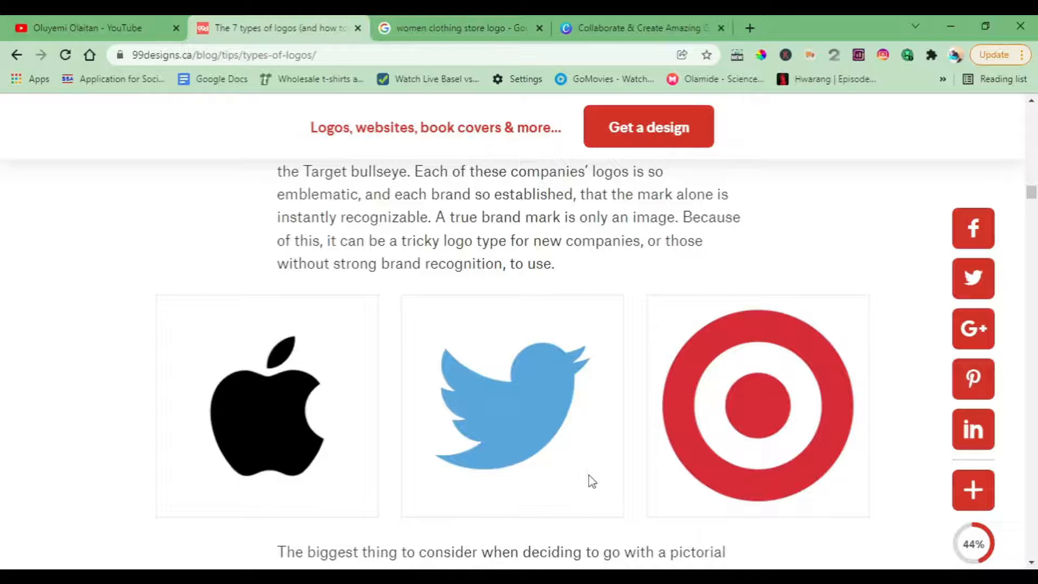
{"action": "scroll", "coordinate": [592, 482], "scroll_direction": "down", "scroll_amount": 1}
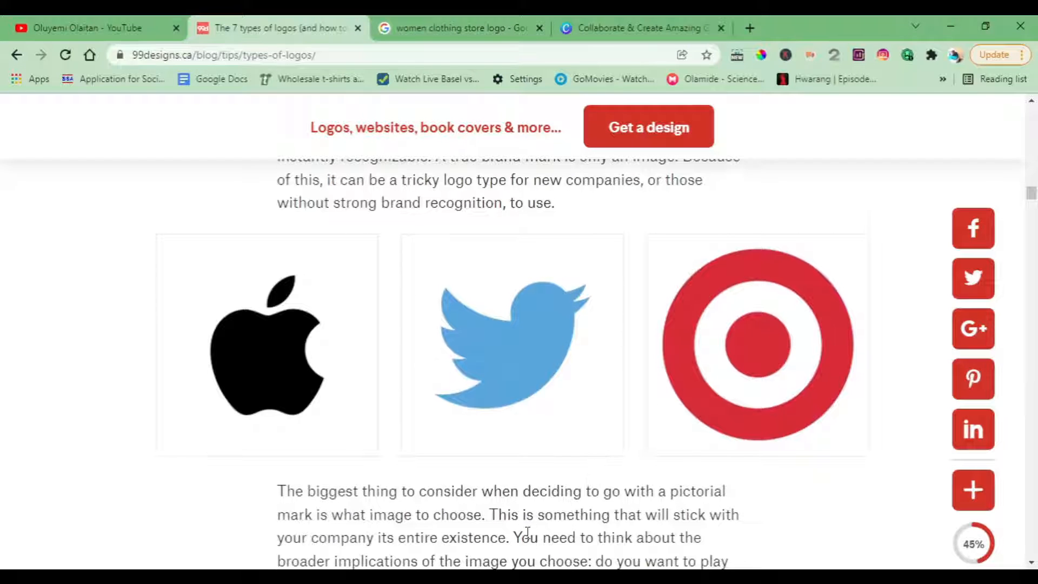
{"action": "scroll", "coordinate": [528, 532], "scroll_direction": "down", "scroll_amount": 5}
{"action": "scroll", "coordinate": [528, 533], "scroll_direction": "down", "scroll_amount": 6}
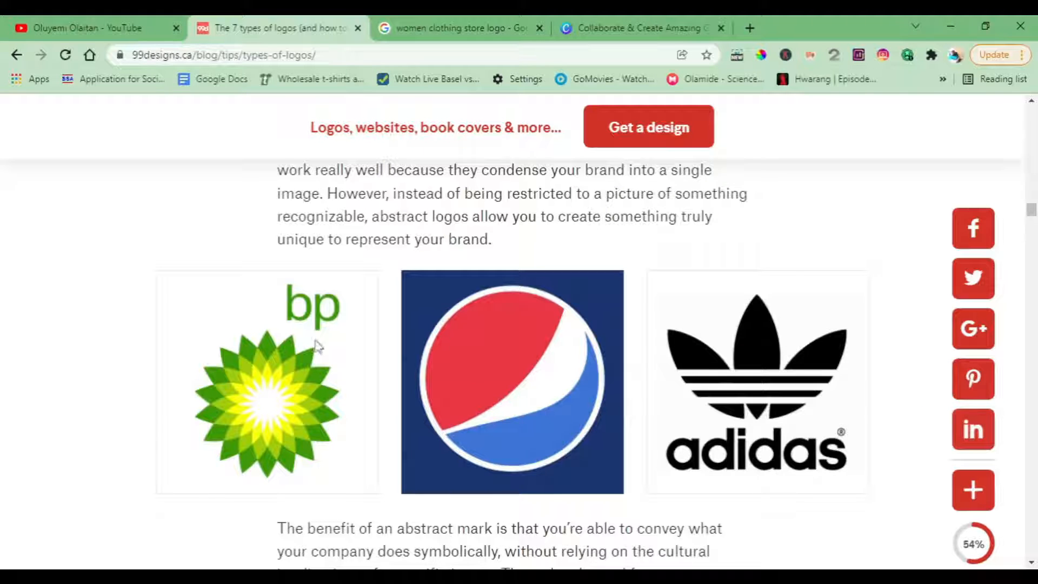
{"action": "scroll", "coordinate": [430, 414], "scroll_direction": "down", "scroll_amount": 3}
{"action": "scroll", "coordinate": [429, 414], "scroll_direction": "down", "scroll_amount": 8}
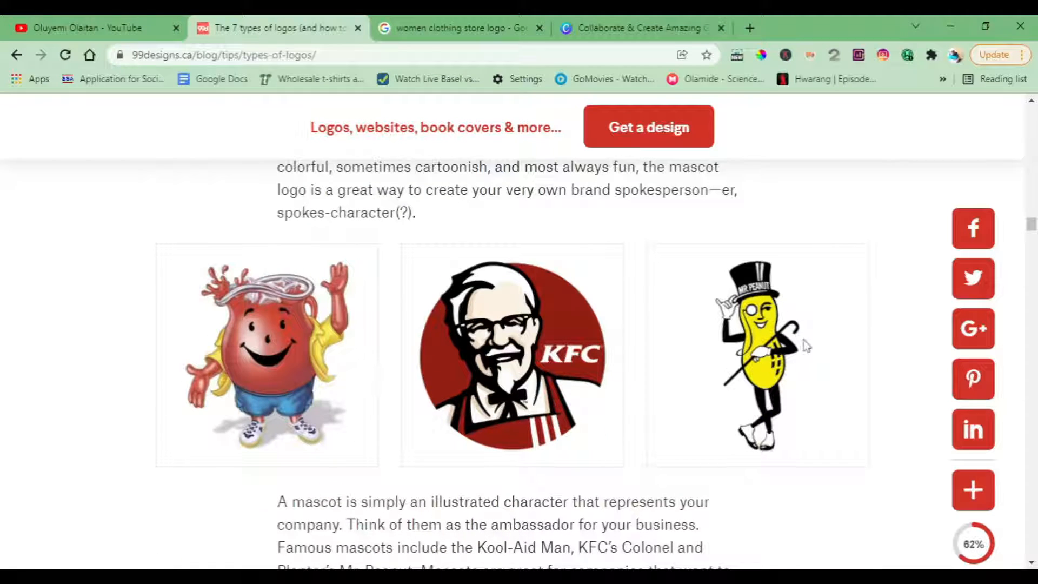
{"action": "scroll", "coordinate": [694, 443], "scroll_direction": "down", "scroll_amount": 5}
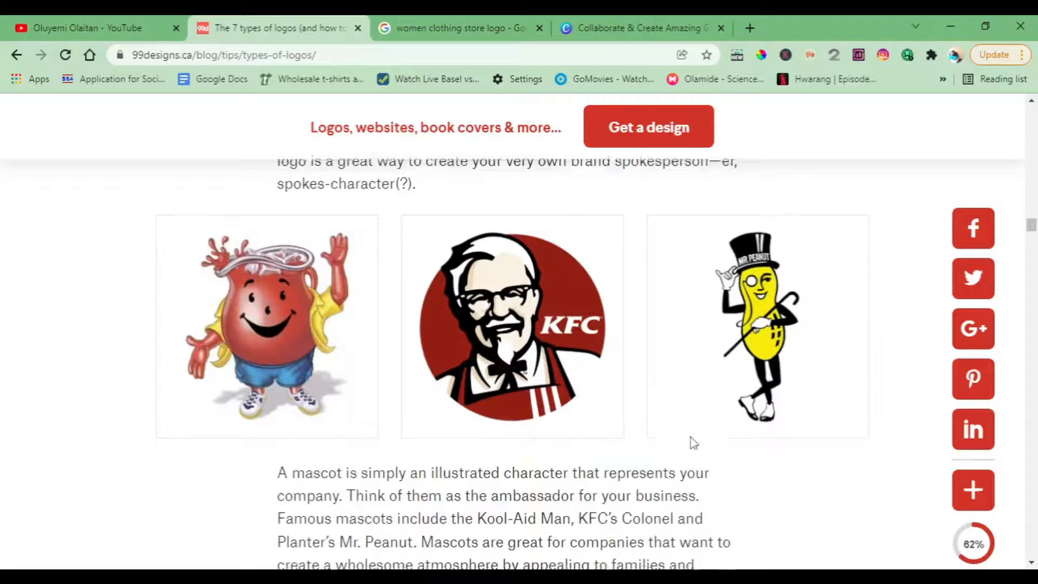
Skim the advice on when to use picture and symbol logos, and return to the beginning of the article.
{"action": "scroll", "coordinate": [694, 443], "scroll_direction": "down", "scroll_amount": 5}
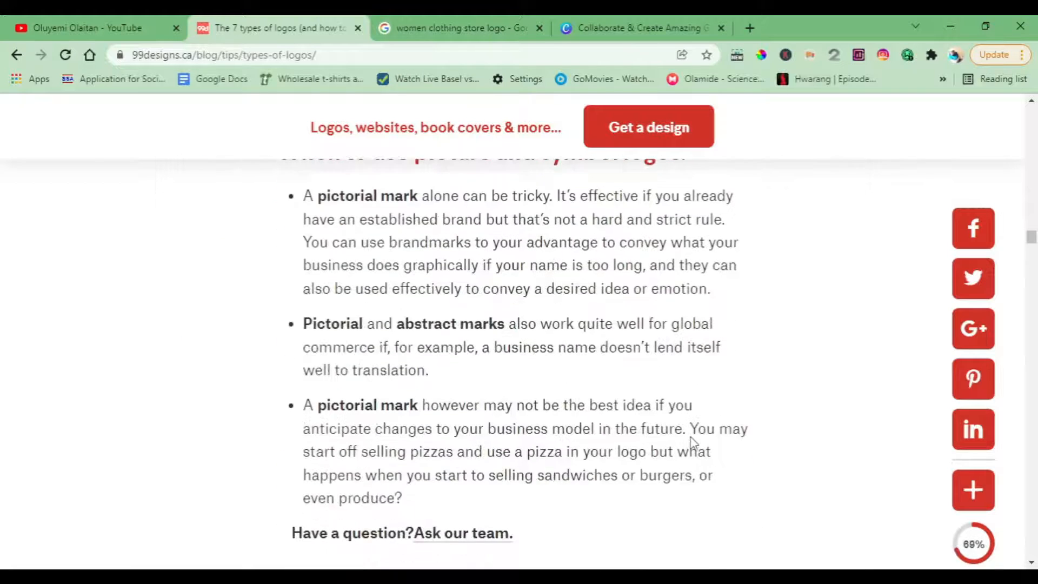
{"action": "scroll", "coordinate": [694, 443], "scroll_direction": "down", "scroll_amount": 7}
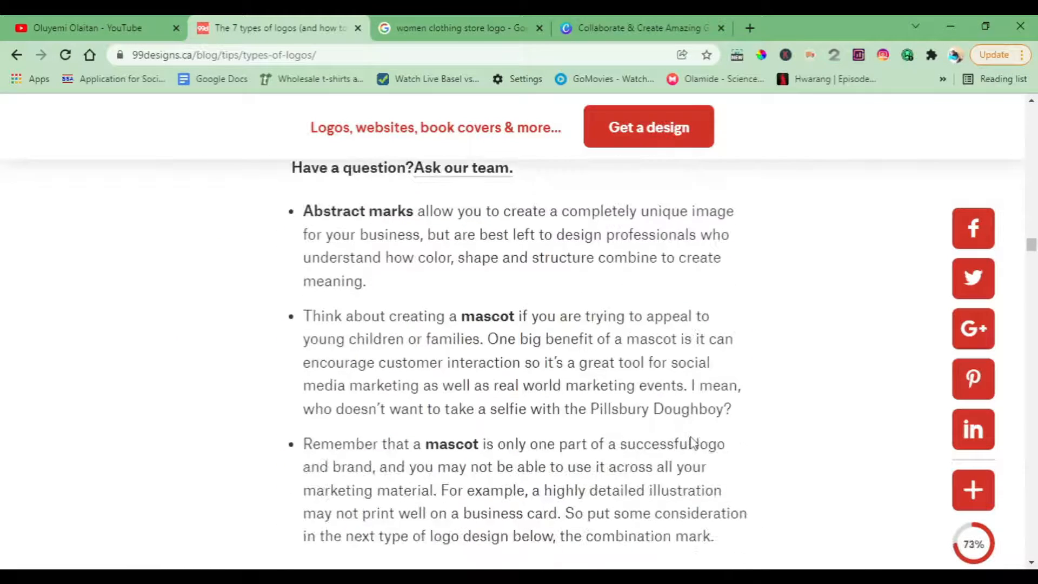
{"action": "scroll", "coordinate": [694, 444], "scroll_direction": "down", "scroll_amount": 4}
{"action": "scroll", "coordinate": [694, 444], "scroll_direction": "up", "scroll_amount": 10}
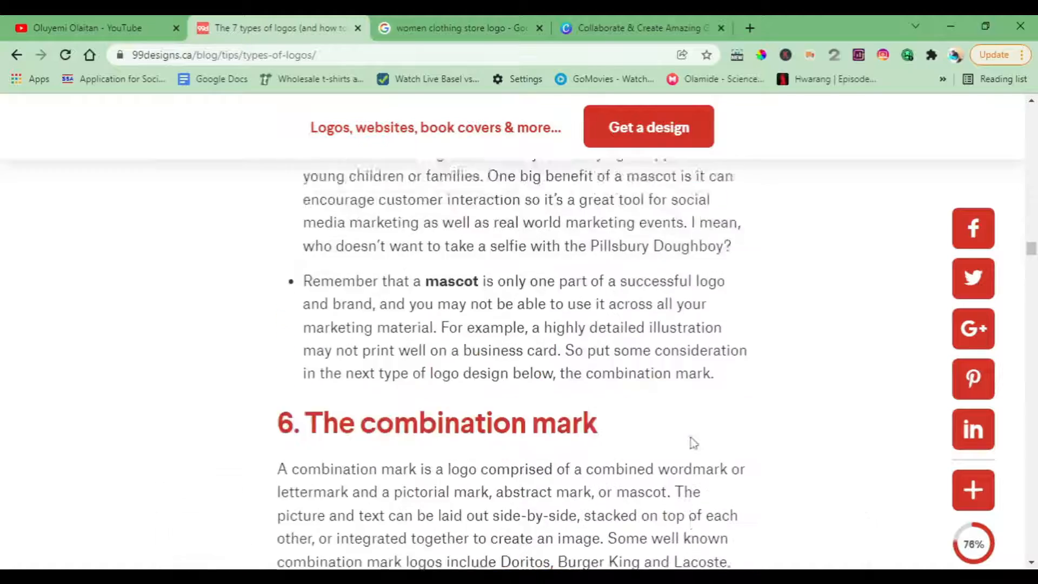
{"action": "scroll", "coordinate": [694, 443], "scroll_direction": "up", "scroll_amount": 20}
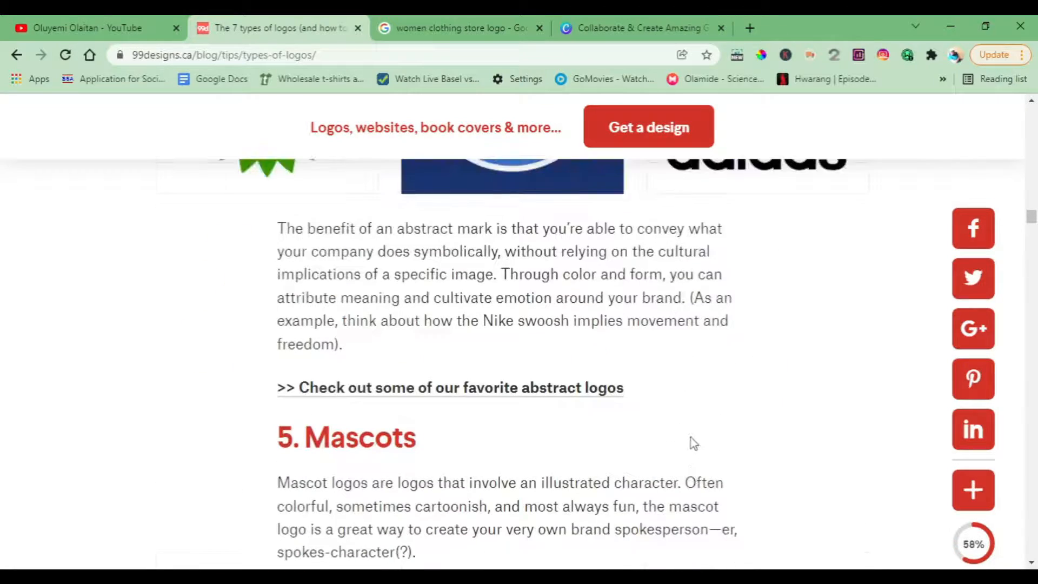
{"action": "scroll", "coordinate": [693, 443], "scroll_direction": "up", "scroll_amount": 9}
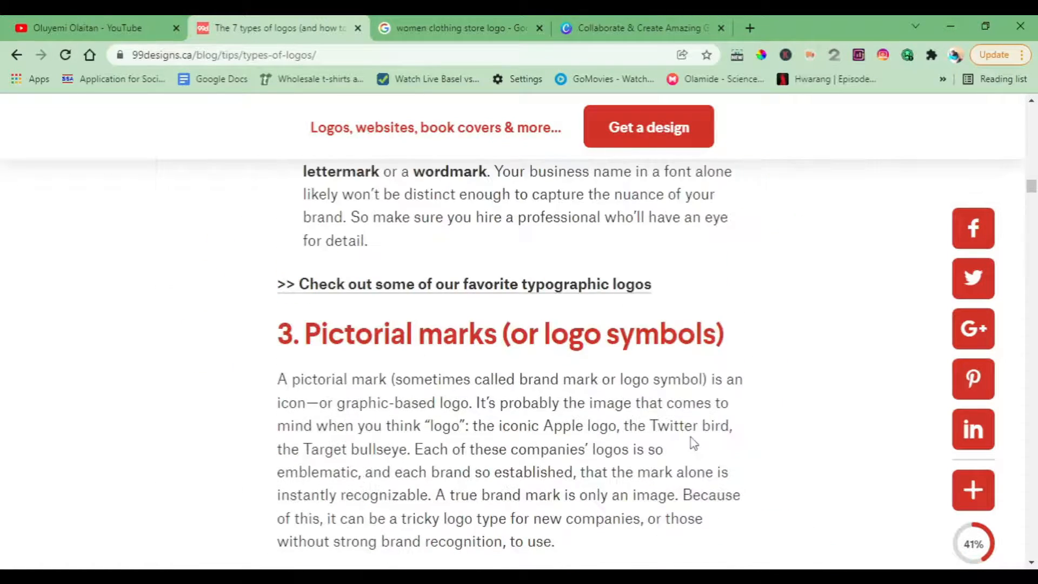
{"action": "scroll", "coordinate": [694, 443], "scroll_direction": "up", "scroll_amount": 20}
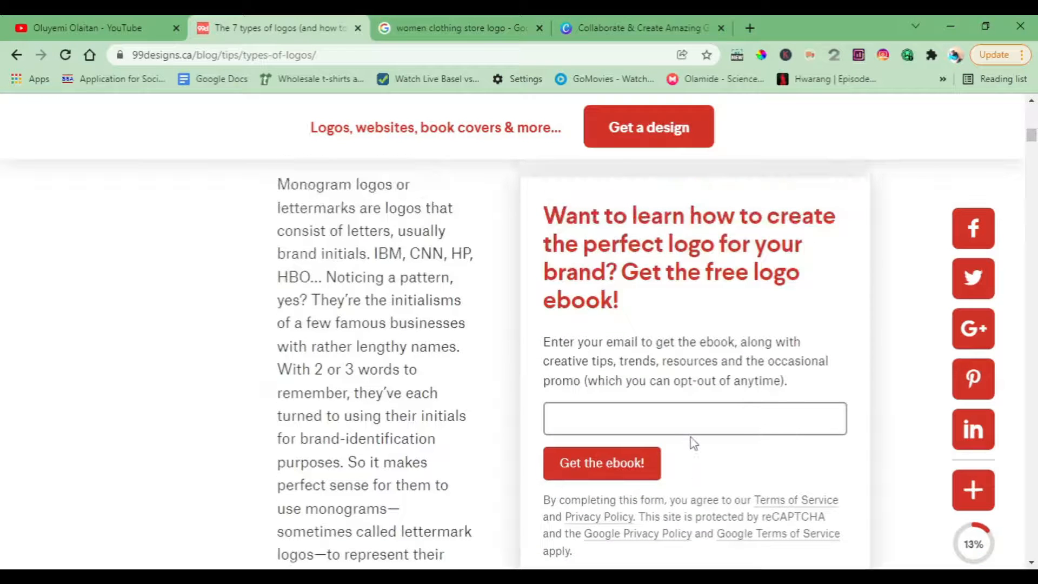
{"action": "scroll", "coordinate": [694, 443], "scroll_direction": "up", "scroll_amount": 15}
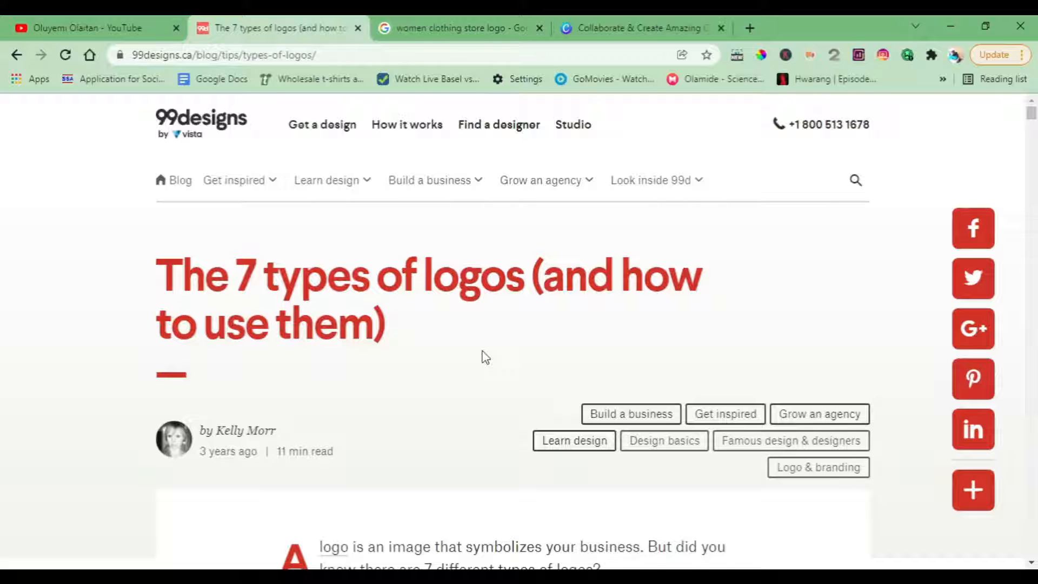
Review the lettermark and wordmark sections again, and return to the overview of logo types near the article's beginning.
{"action": "scroll", "coordinate": [485, 357], "scroll_direction": "down", "scroll_amount": 9}
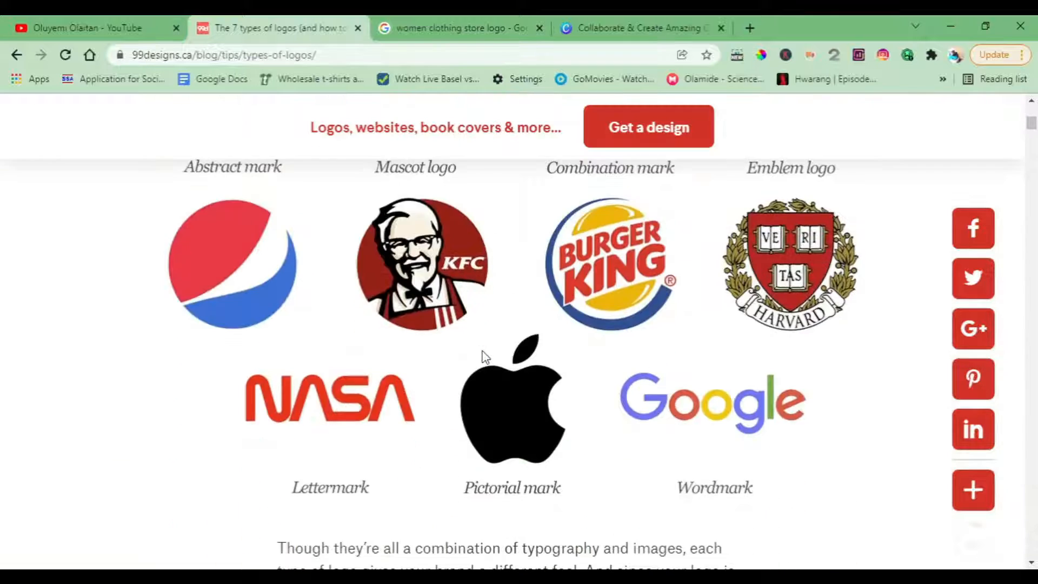
{"action": "scroll", "coordinate": [485, 357], "scroll_direction": "down", "scroll_amount": 5}
{"action": "scroll", "coordinate": [485, 356], "scroll_direction": "down", "scroll_amount": 3}
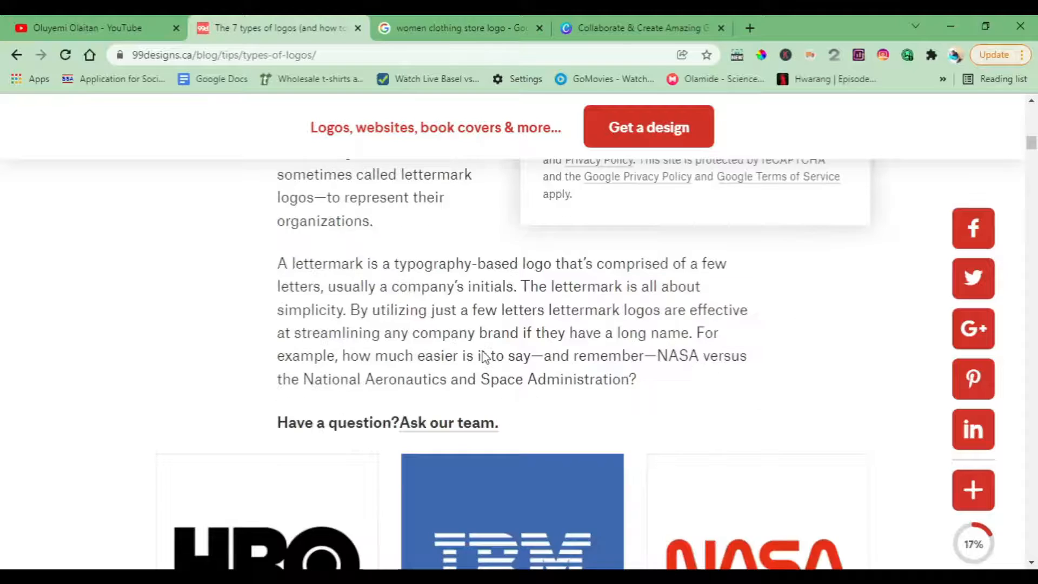
{"action": "scroll", "coordinate": [485, 357], "scroll_direction": "down", "scroll_amount": 15}
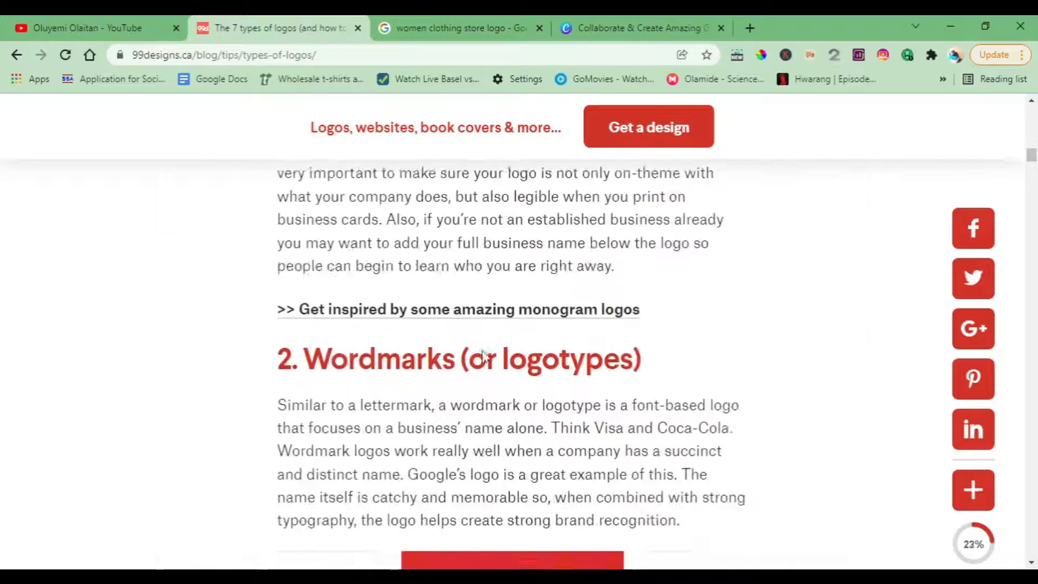
{"action": "scroll", "coordinate": [485, 357], "scroll_direction": "down", "scroll_amount": 9}
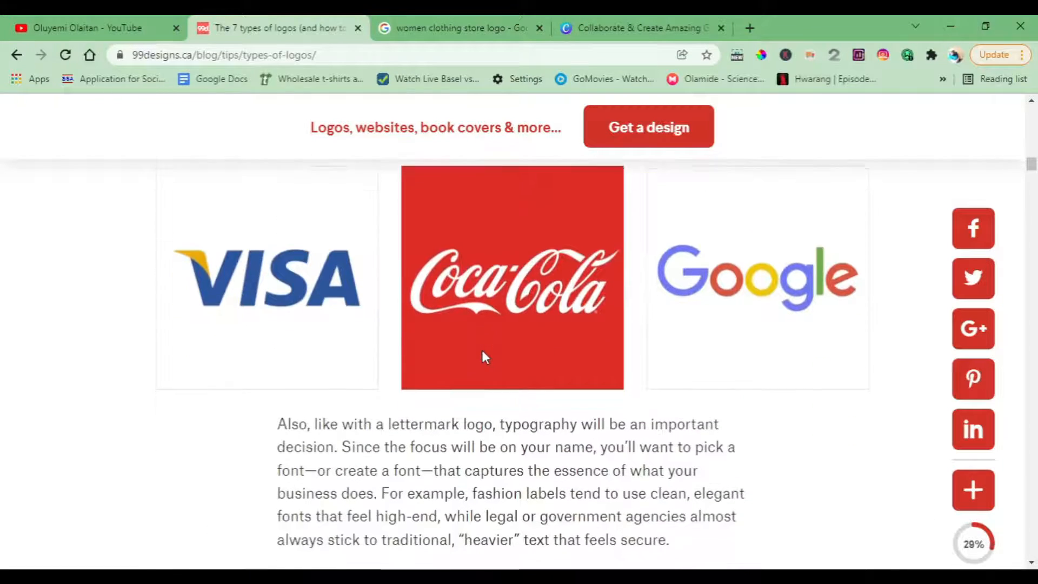
{"action": "scroll", "coordinate": [485, 357], "scroll_direction": "down", "scroll_amount": 8}
{"action": "scroll", "coordinate": [485, 356], "scroll_direction": "up", "scroll_amount": 5}
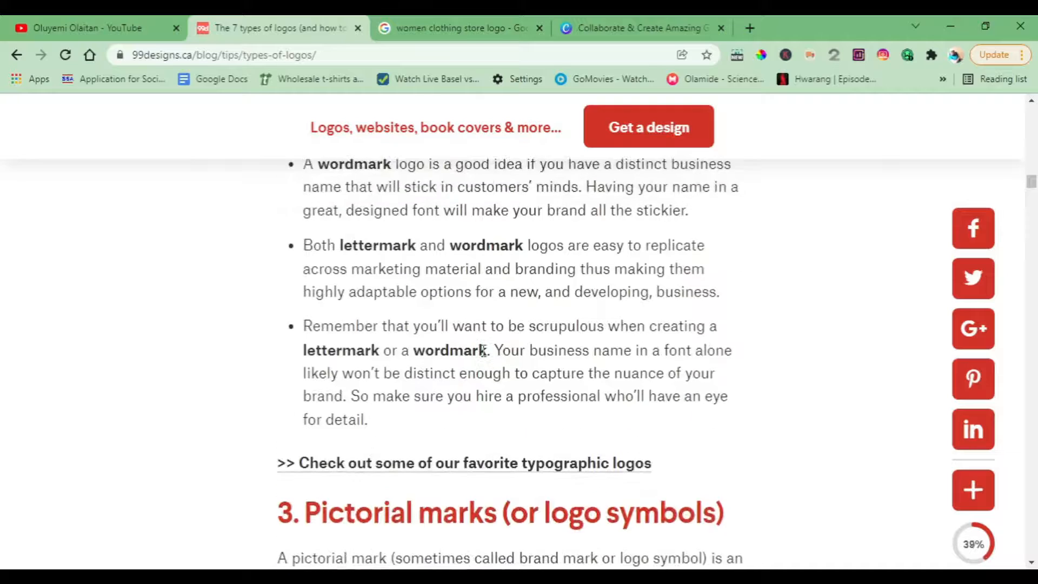
{"action": "scroll", "coordinate": [485, 357], "scroll_direction": "up", "scroll_amount": 20}
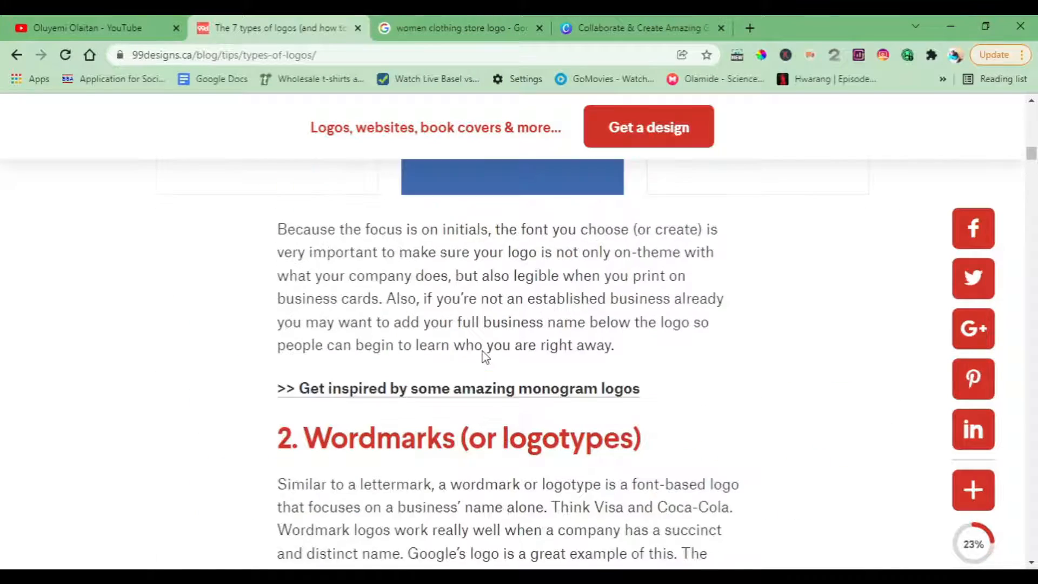
{"action": "scroll", "coordinate": [485, 357], "scroll_direction": "up", "scroll_amount": 5}
{"action": "scroll", "coordinate": [485, 357], "scroll_direction": "up", "scroll_amount": 8}
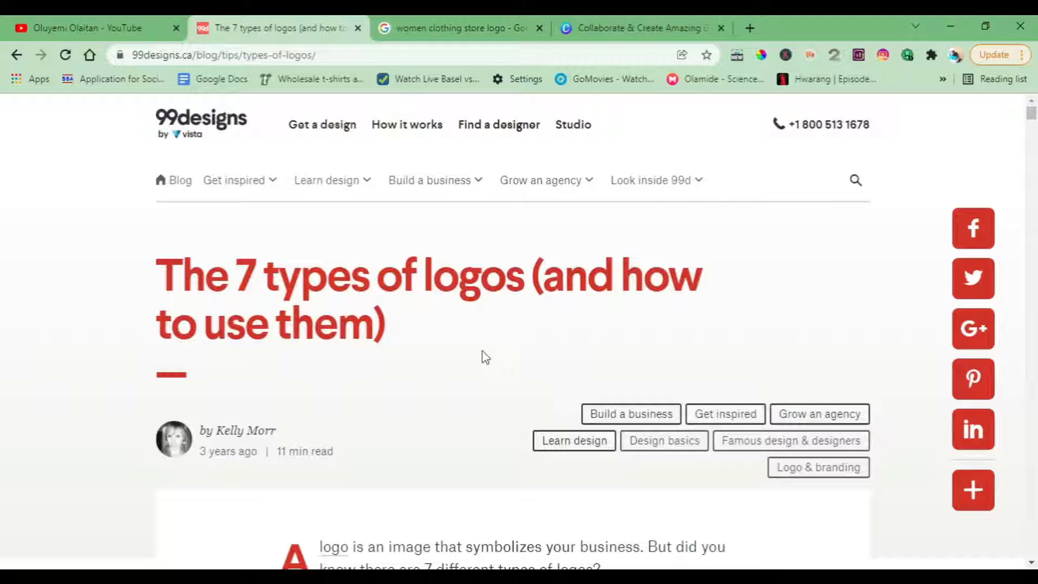
{"action": "scroll", "coordinate": [485, 357], "scroll_direction": "down", "scroll_amount": 5}
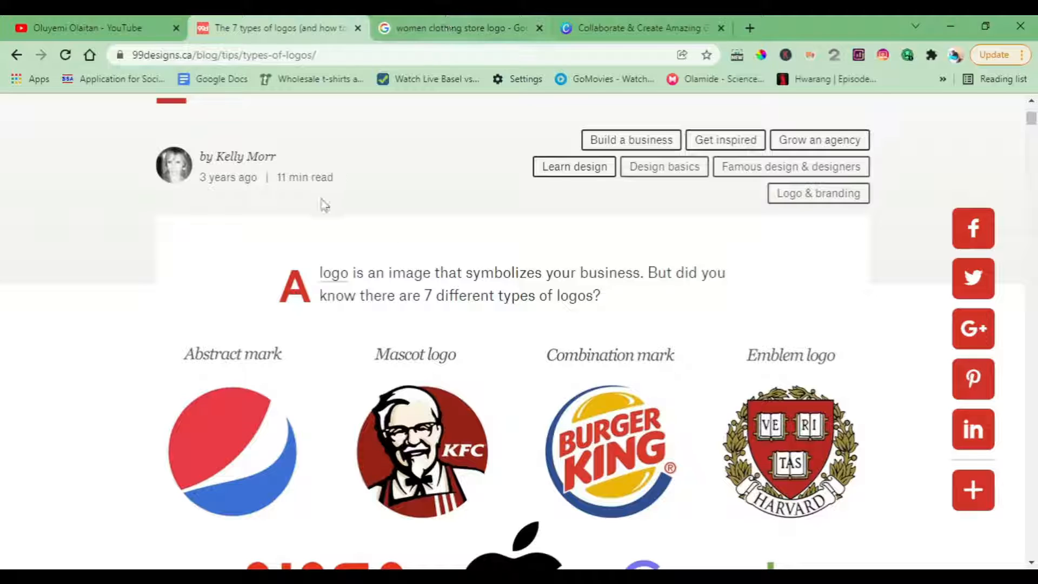
Switch to the Google Images results for "women clothing store logo" and look through the example logos.
{"action": "left_click", "coordinate": [488, 18]}
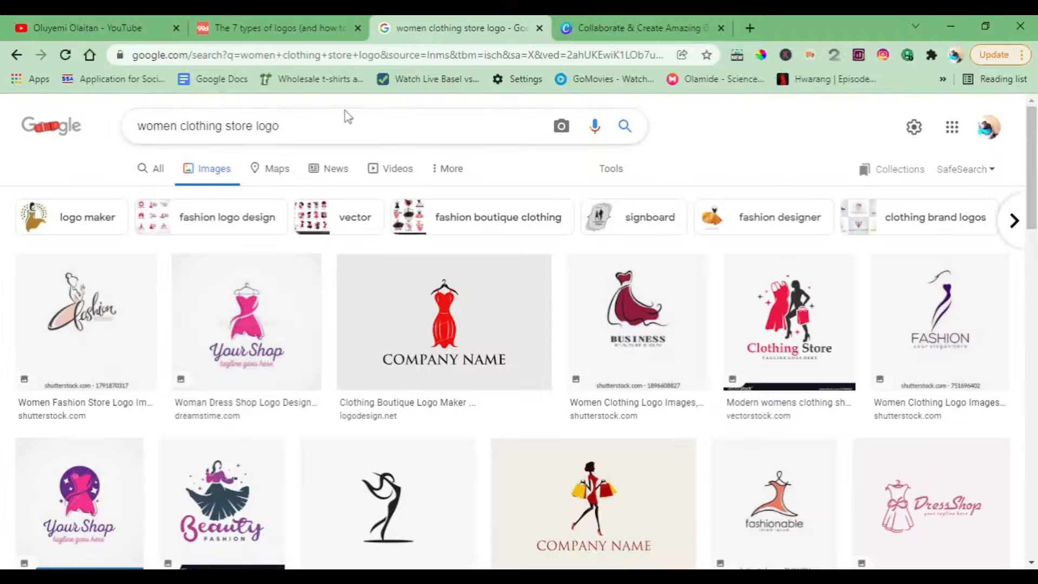
{"action": "left_click", "coordinate": [325, 125]}
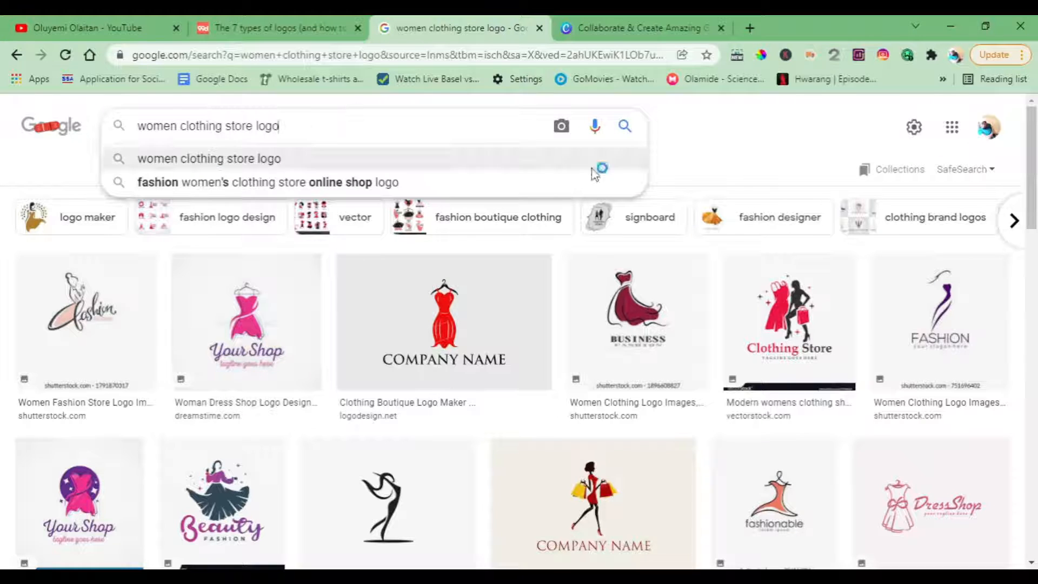
{"action": "left_click", "coordinate": [684, 135]}
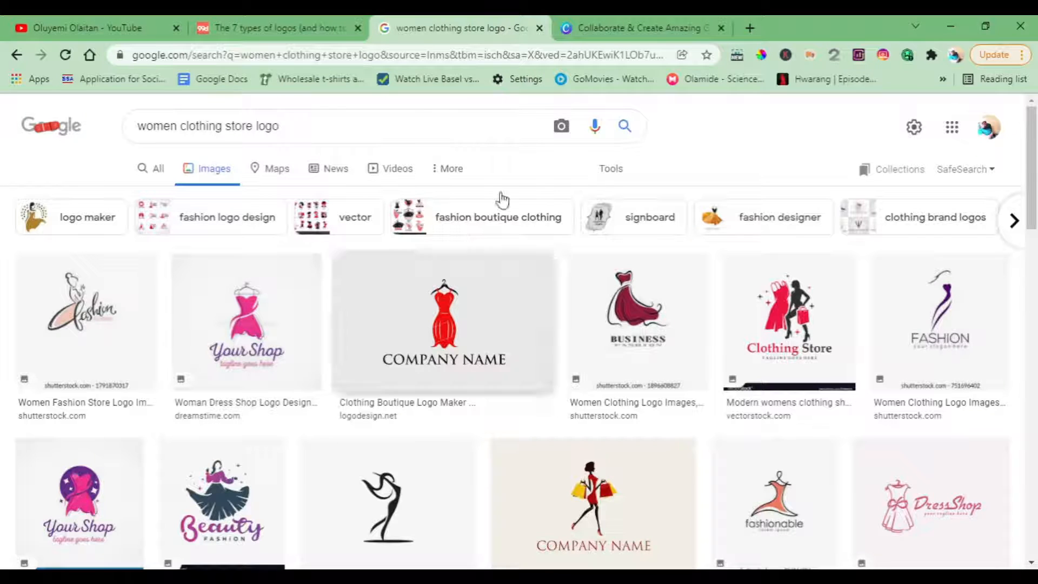
{"action": "key", "text": "Down"}
{"action": "key", "text": "Down"}
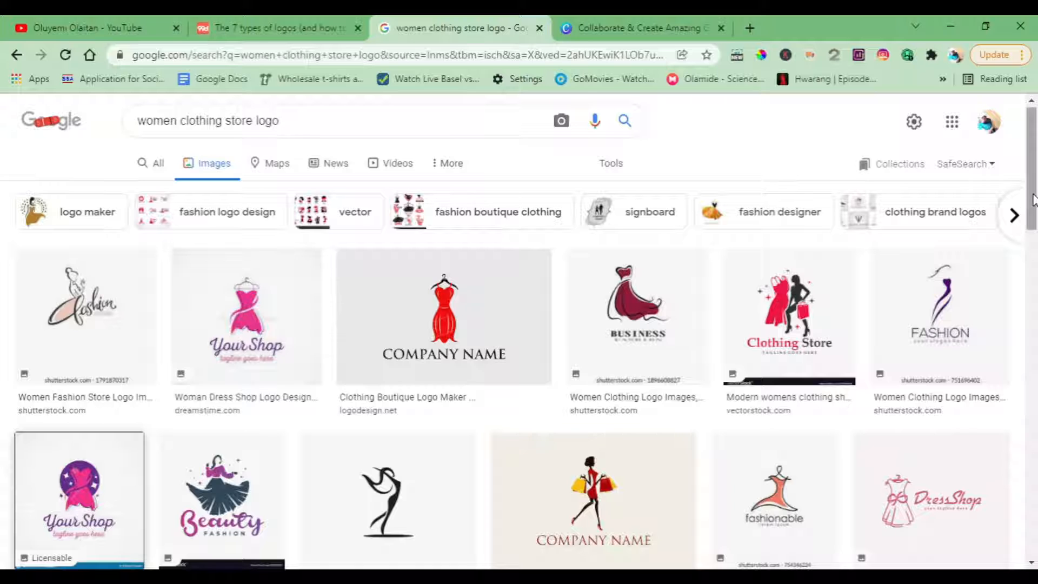
{"action": "left_click_drag", "start_coordinate": [1034, 200], "coordinate": [1034, 567]}
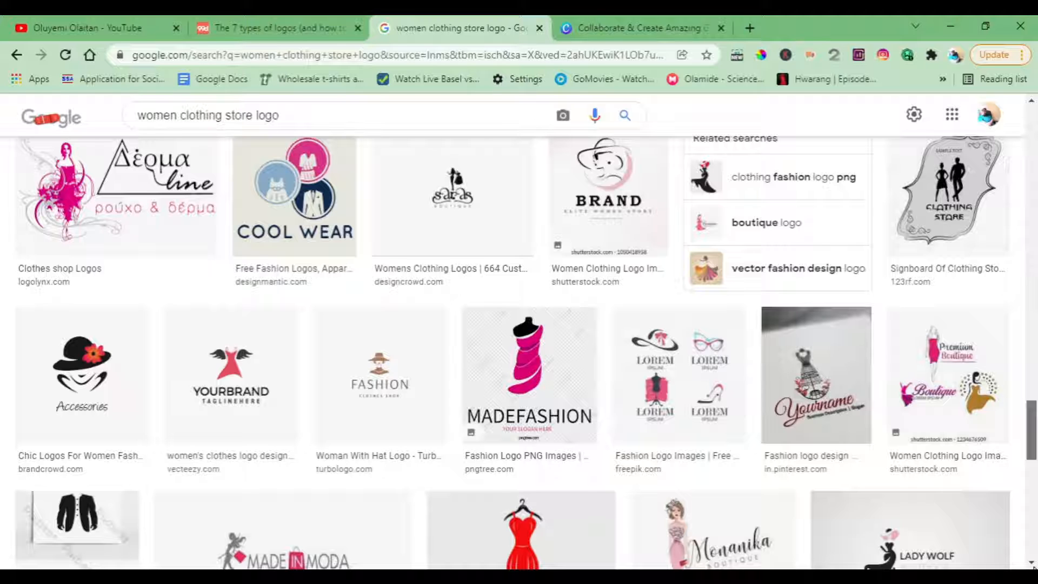
{"action": "scroll", "coordinate": [1034, 566], "scroll_direction": "up", "scroll_amount": 2}
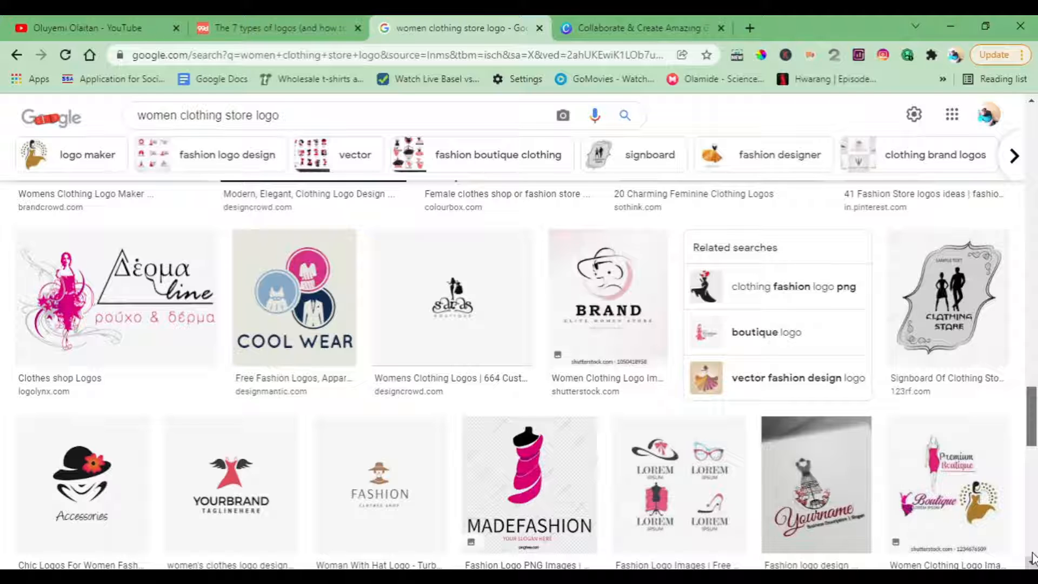
{"action": "scroll", "coordinate": [1030, 541], "scroll_direction": "up", "scroll_amount": 12}
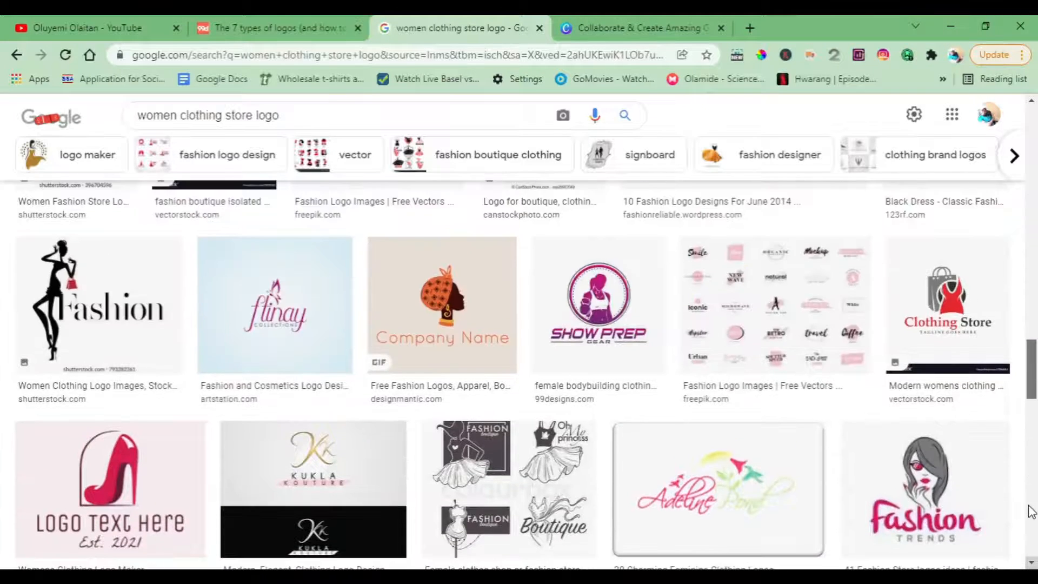
{"action": "scroll", "coordinate": [1022, 453], "scroll_direction": "up", "scroll_amount": 10}
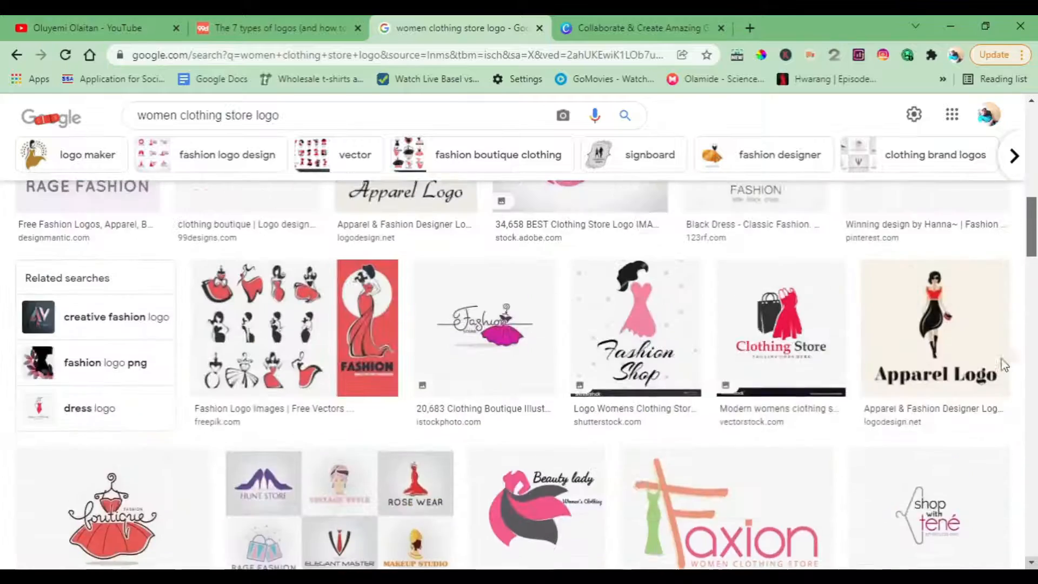
{"action": "scroll", "coordinate": [1001, 325], "scroll_direction": "up", "scroll_amount": 3}
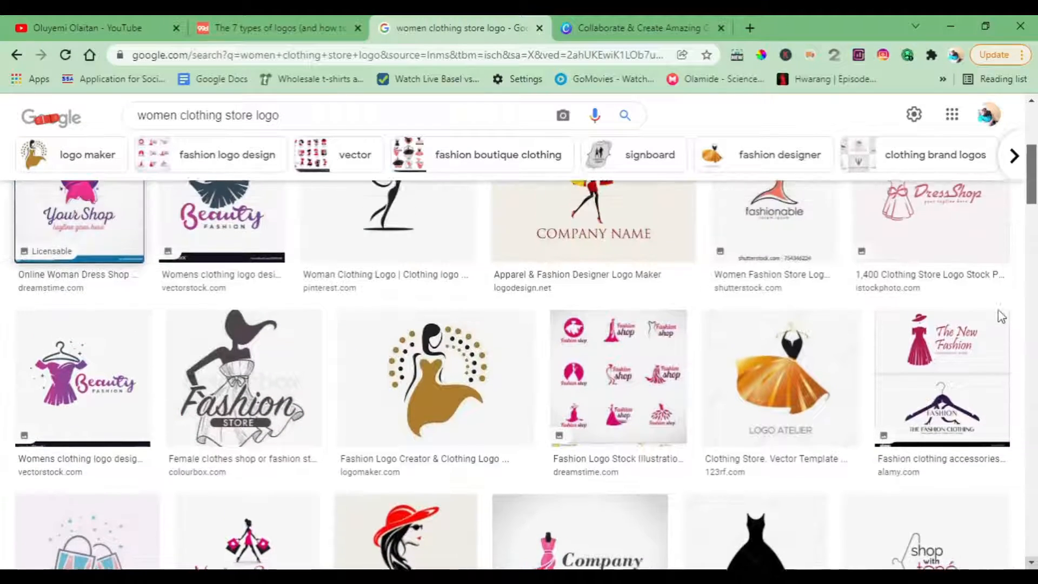
Preview the purple dress-on-hanger logo, the woman with shopping bags logo and the slim purple "FASHION" figure logo, closing each preview.
{"action": "left_click", "coordinate": [25, 387]}
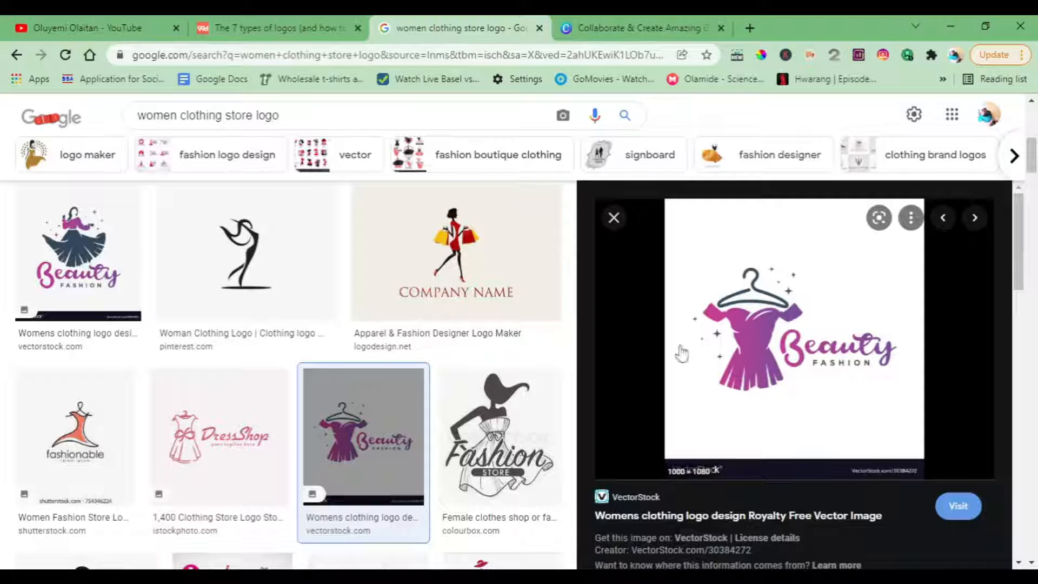
{"action": "left_click", "coordinate": [615, 228]}
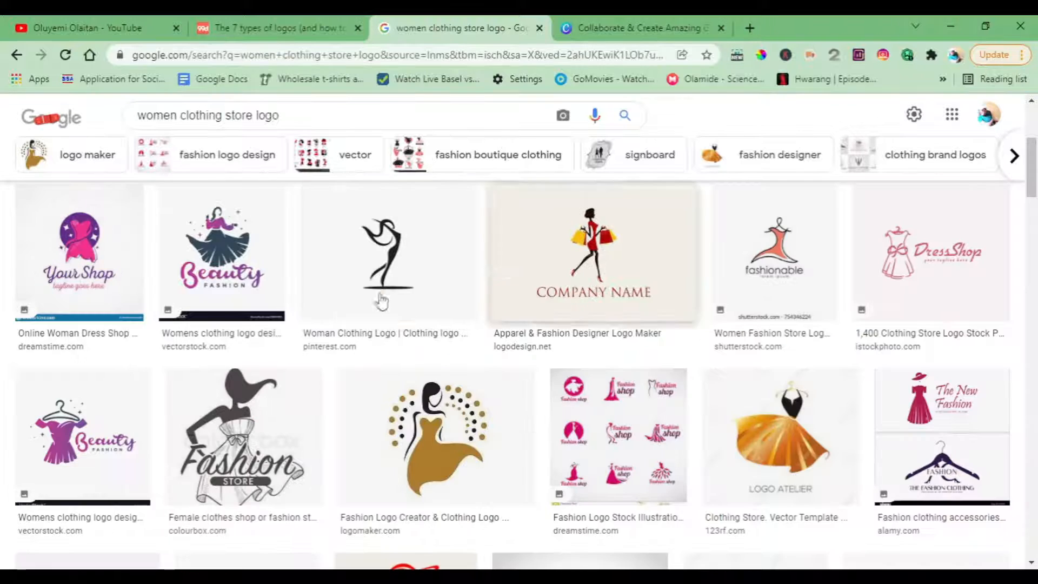
{"action": "left_click", "coordinate": [604, 278]}
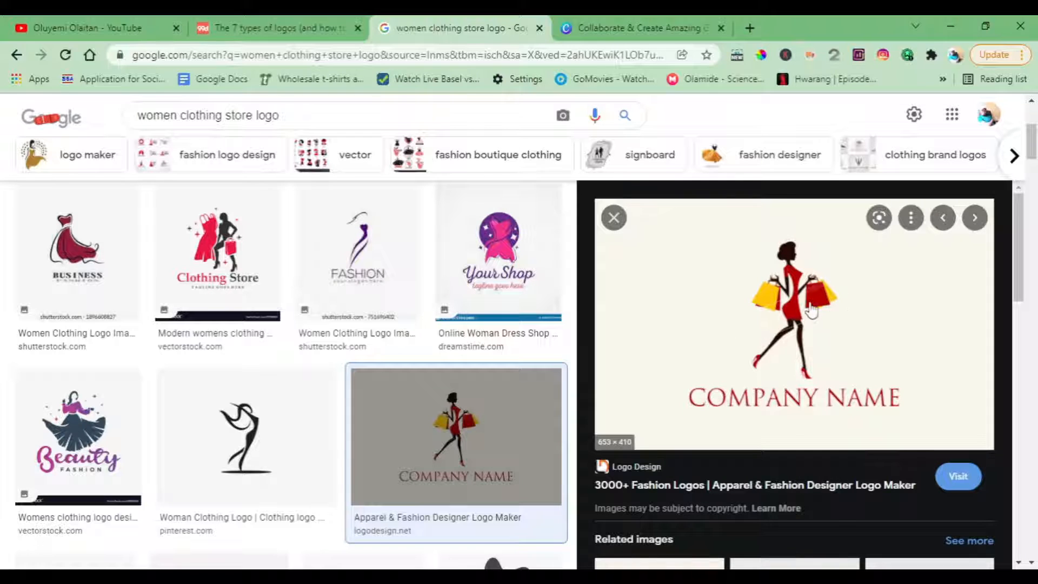
{"action": "left_click", "coordinate": [613, 220]}
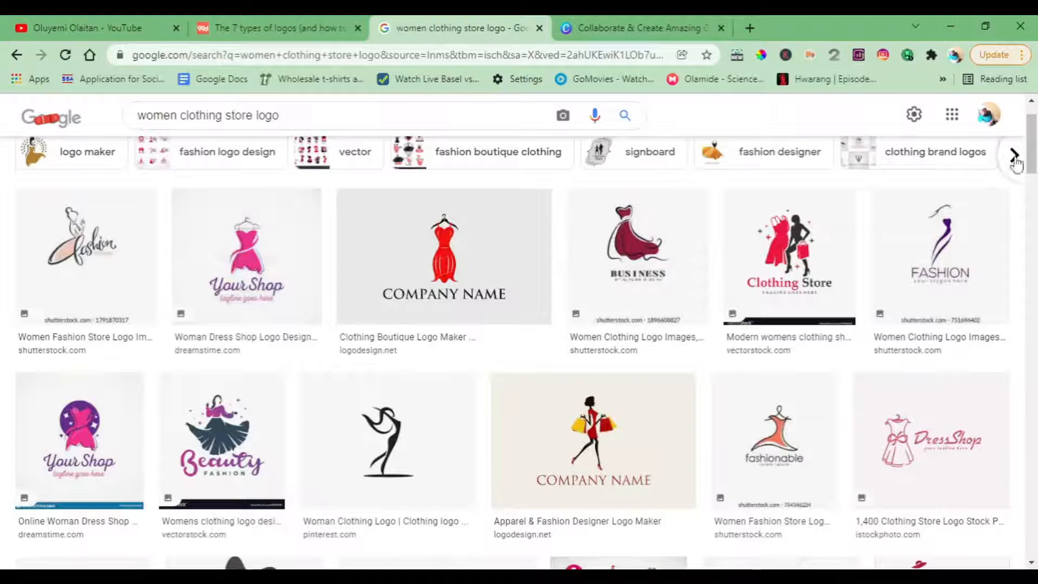
{"action": "left_click", "coordinate": [942, 243]}
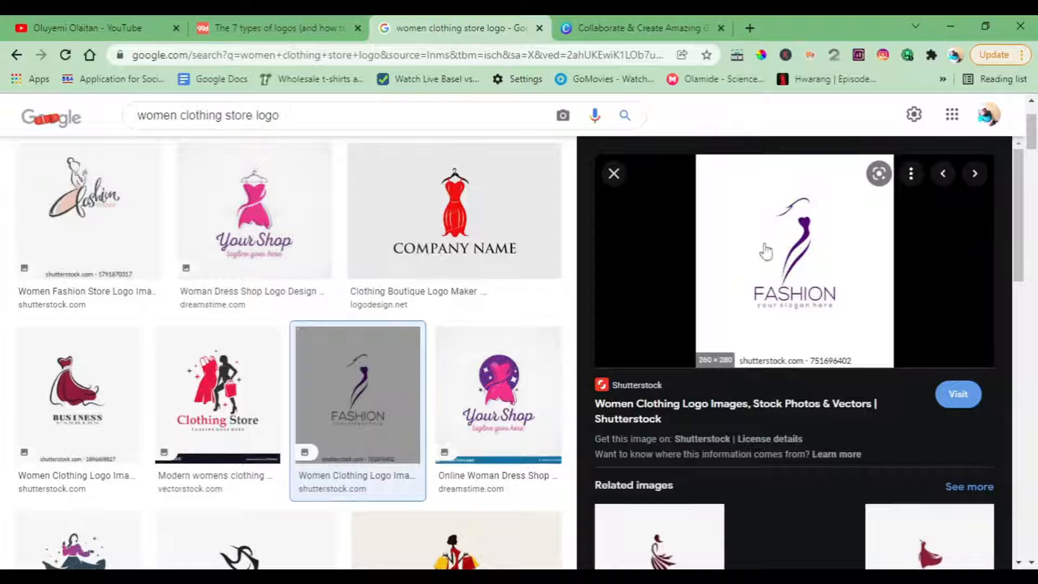
{"action": "left_click", "coordinate": [614, 173]}
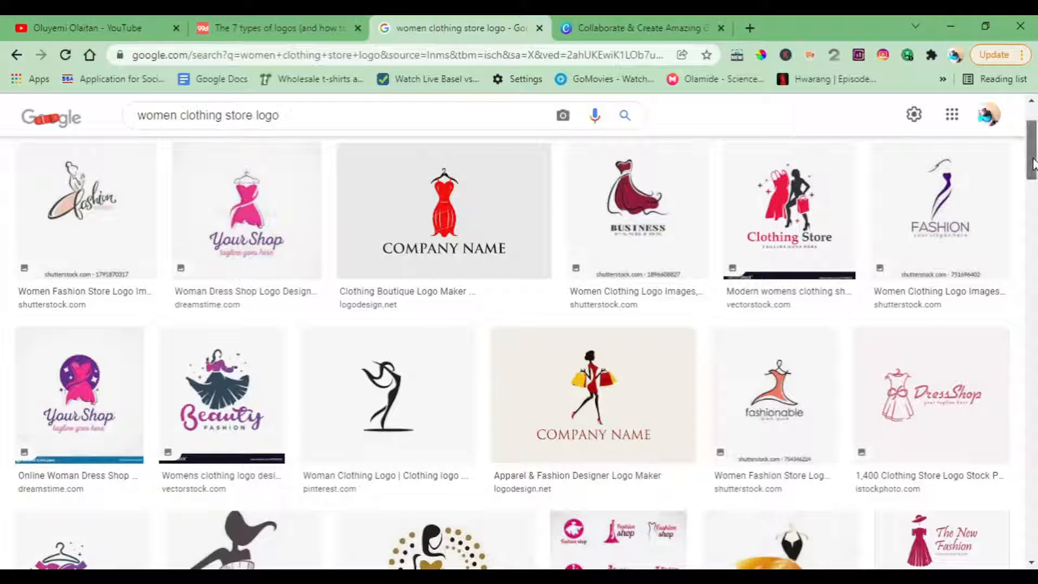
Change the image search query to "men clothing store logo" and run it.
{"action": "scroll", "coordinate": [1032, 162], "scroll_direction": "up", "scroll_amount": 2}
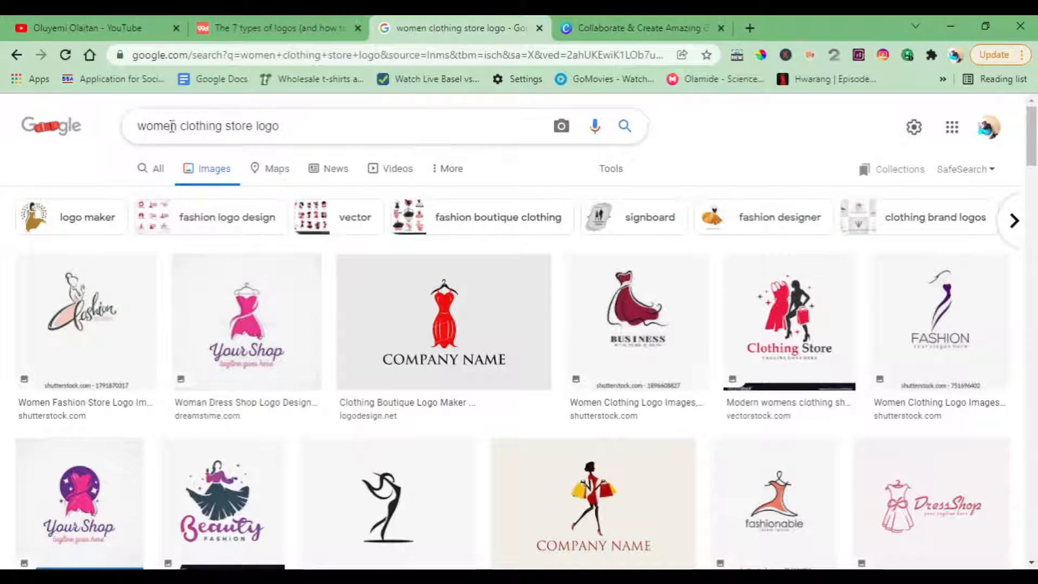
{"action": "left_click", "coordinate": [154, 126]}
{"action": "key", "text": "BackSpace"}
{"action": "key", "text": "BackSpace"}
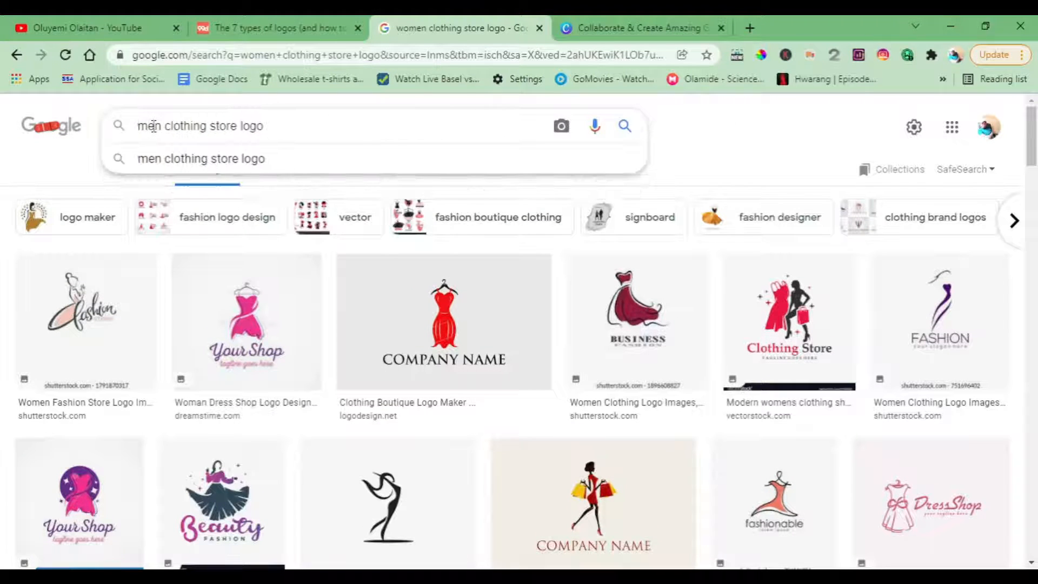
{"action": "key", "text": "Return"}
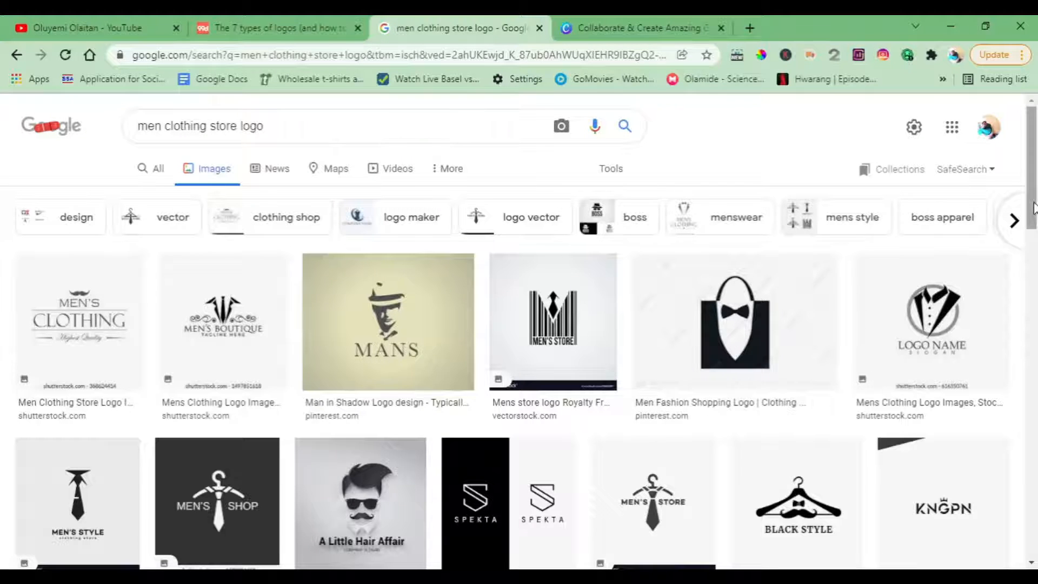
Look through the men's clothing store logo results for recurring design ideas.
{"action": "left_click_drag", "start_coordinate": [1034, 208], "coordinate": [1036, 565]}
{"action": "scroll", "coordinate": [519, 351], "scroll_direction": "down", "scroll_amount": 5}
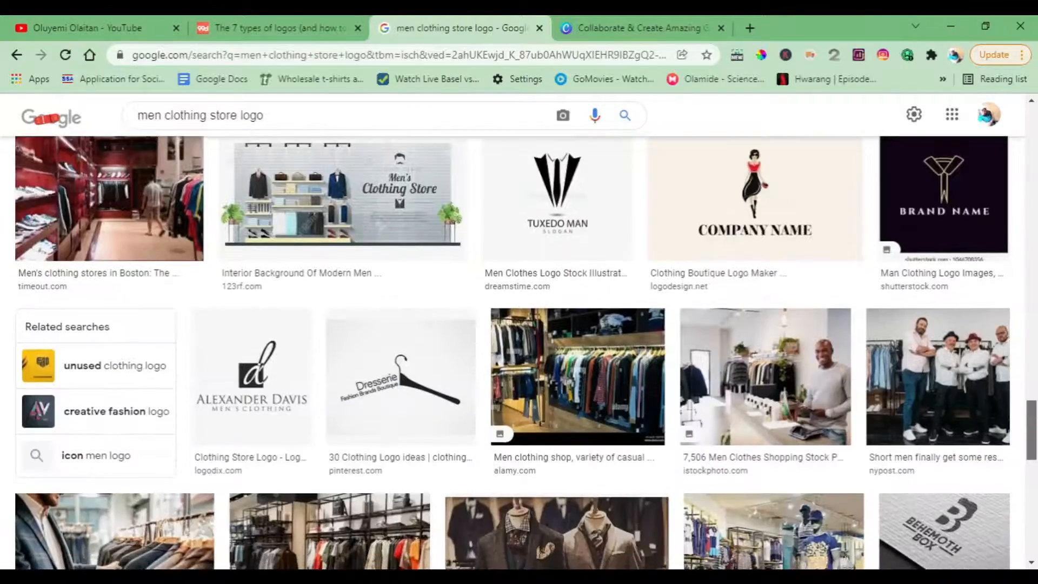
{"action": "scroll", "coordinate": [519, 352], "scroll_direction": "down", "scroll_amount": 1}
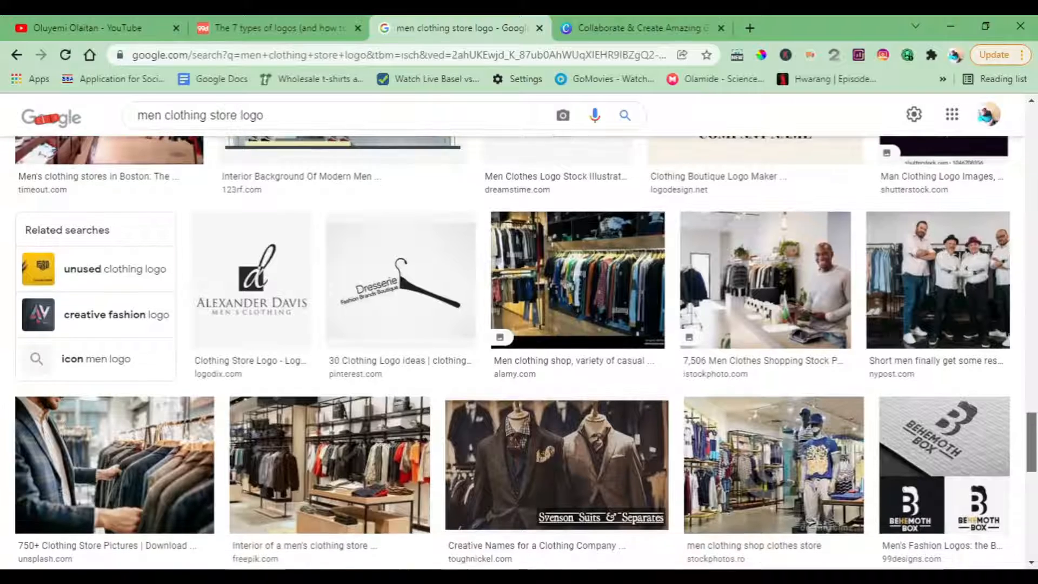
{"action": "scroll", "coordinate": [1033, 498], "scroll_direction": "up", "scroll_amount": 15}
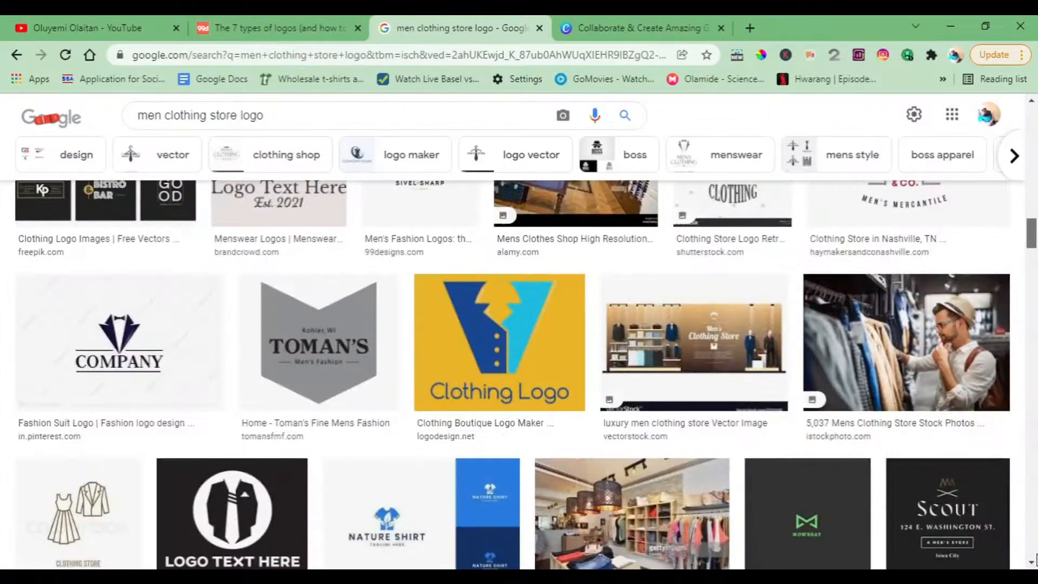
{"action": "scroll", "coordinate": [1033, 498], "scroll_direction": "up", "scroll_amount": 5}
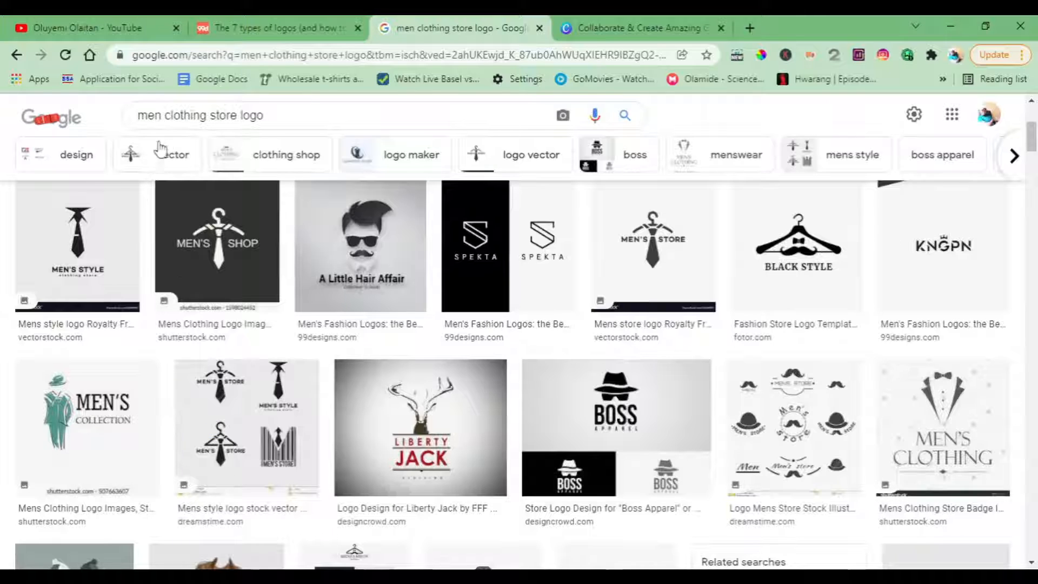
Replace the image search query with "music logo design" and run it.
{"action": "left_click", "coordinate": [213, 113]}
{"action": "key", "text": "BackSpace"}
{"action": "key", "text": "BackSpace"}
{"action": "key", "text": "BackSpace"}
{"action": "key", "text": "BackSpace"}
{"action": "key", "text": "BackSpace"}
{"action": "key", "text": "BackSpace"}
{"action": "key", "text": "BackSpace"}
{"action": "key", "text": "BackSpace"}
{"action": "key", "text": "BackSpace"}
{"action": "key", "text": "BackSpace"}
{"action": "key", "text": "BackSpace"}
{"action": "key", "text": "BackSpace"}
{"action": "key", "text": "BackSpace"}
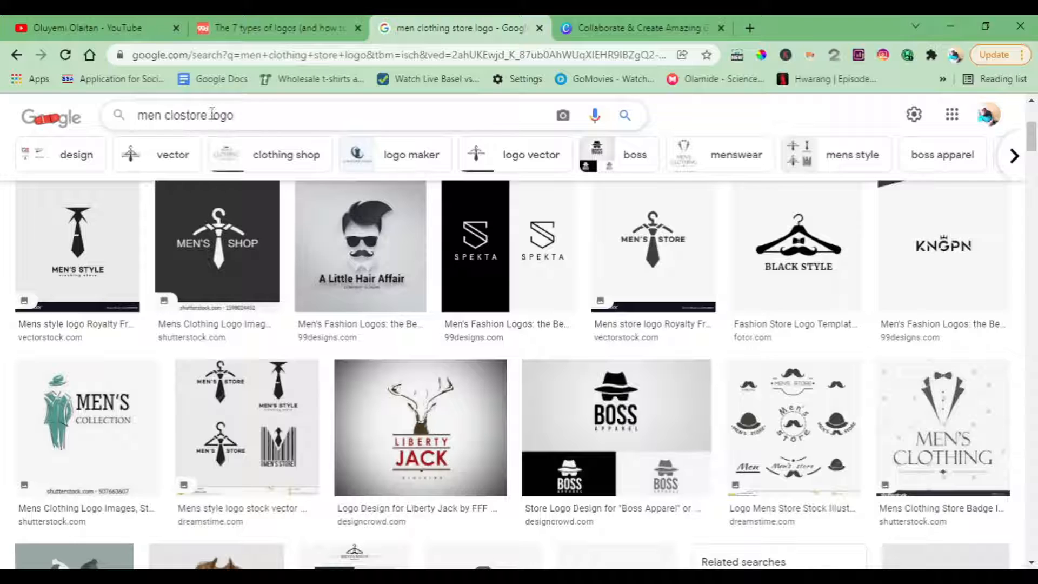
{"action": "type", "text": "mus"}
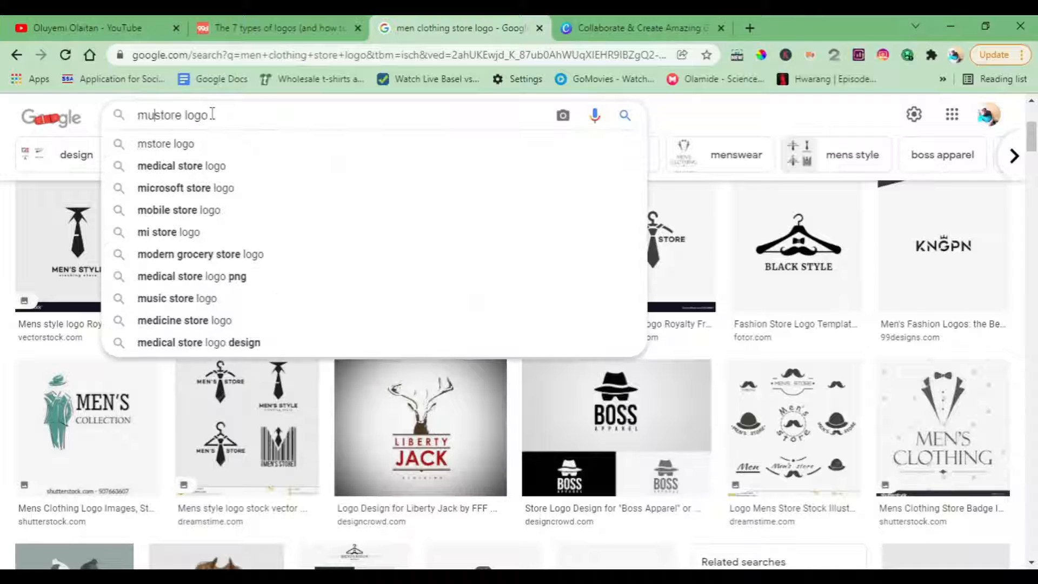
{"action": "type", "text": "ic"}
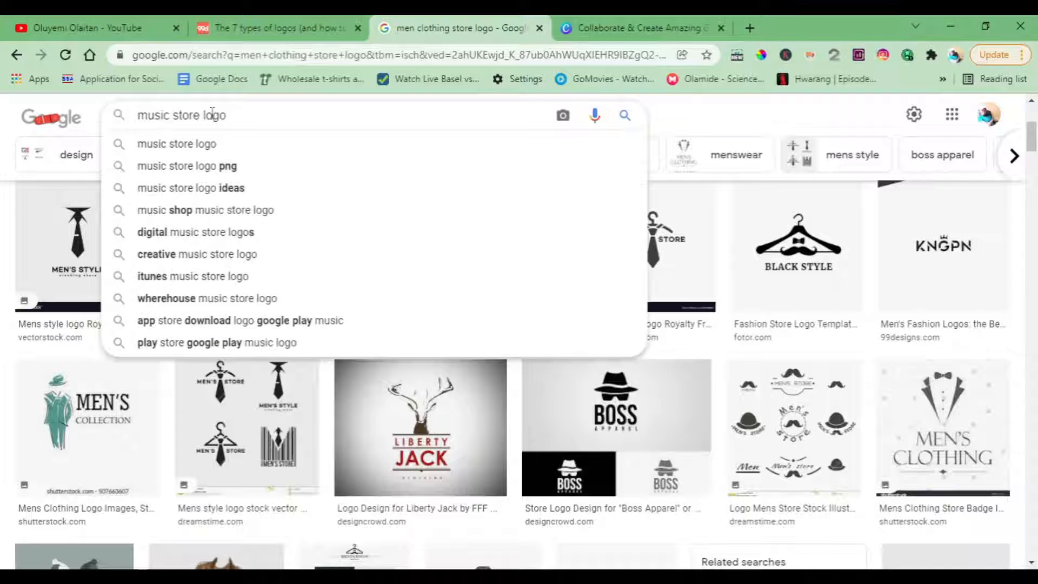
{"action": "key", "text": "Delete"}
{"action": "key", "text": "Delete"}
{"action": "key", "text": "Delete"}
{"action": "key", "text": "Delete"}
{"action": "key", "text": "Delete"}
{"action": "key", "text": "Delete"}
{"action": "type", "text": "design"}
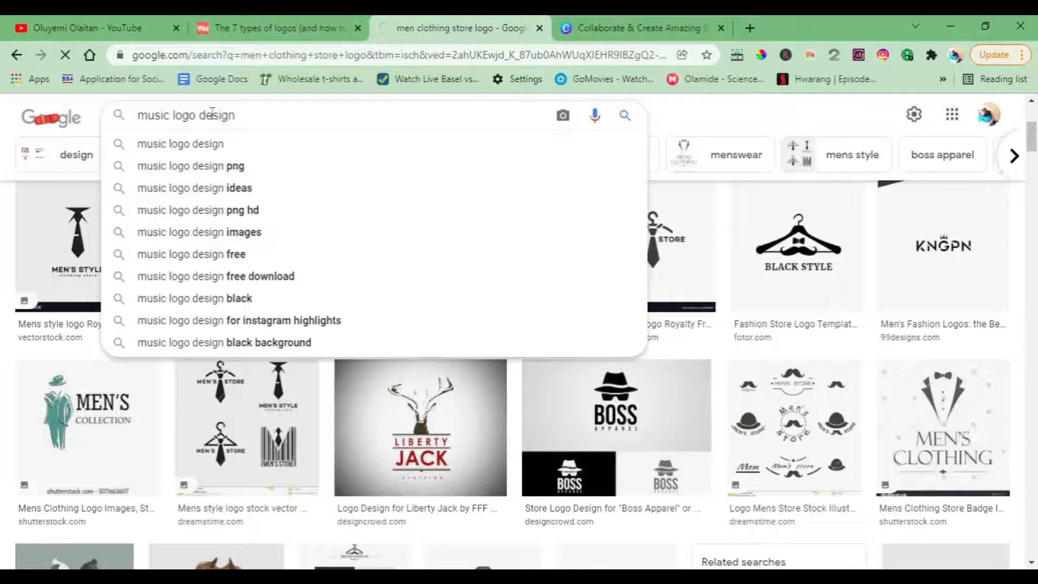
{"action": "key", "text": "Return"}
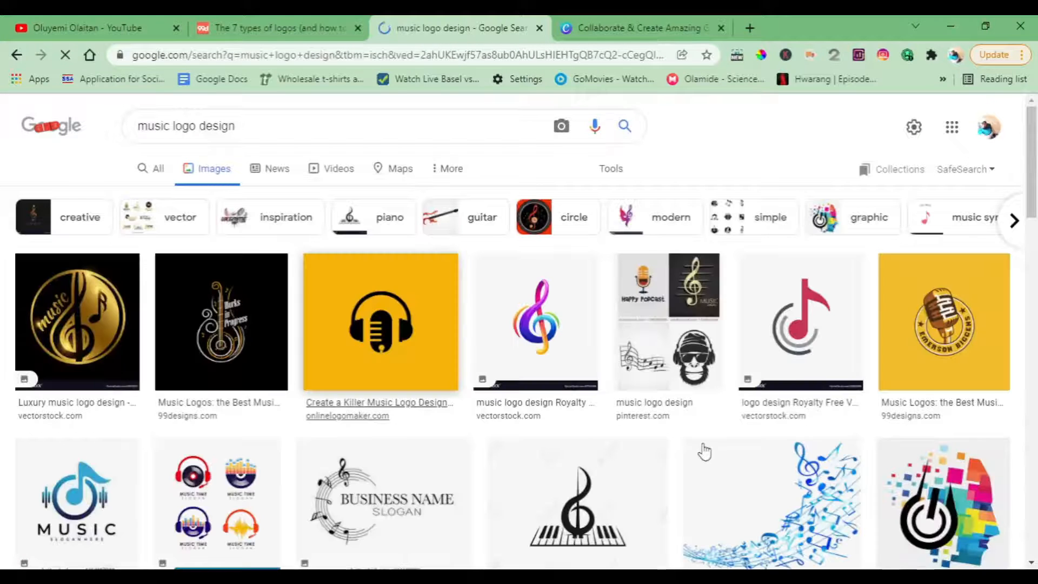
Preview the yellow microphone logo from 99designs, close it and look through the other music logo results.
{"action": "left_click", "coordinate": [964, 342]}
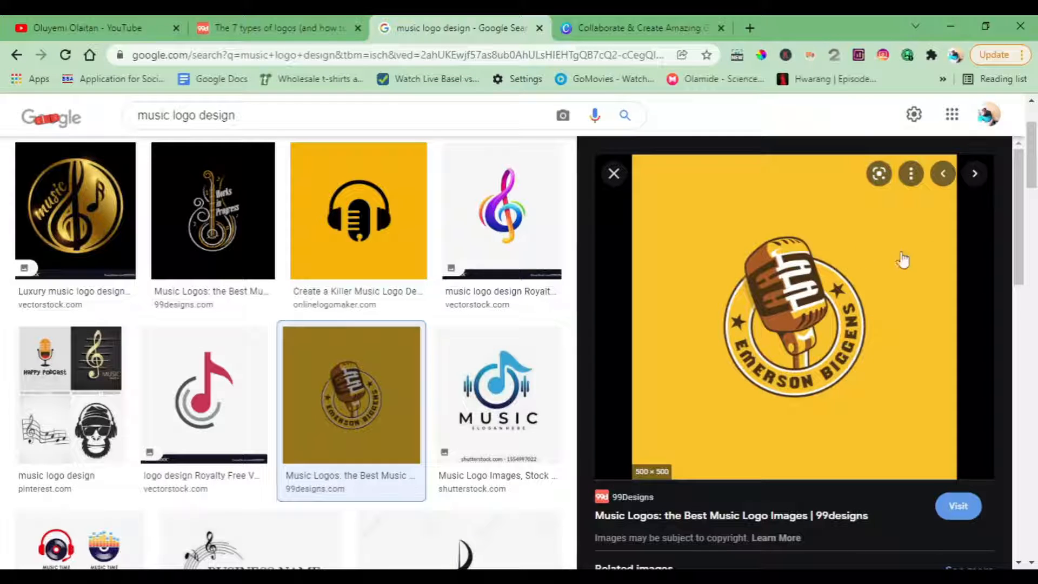
{"action": "left_click", "coordinate": [613, 174]}
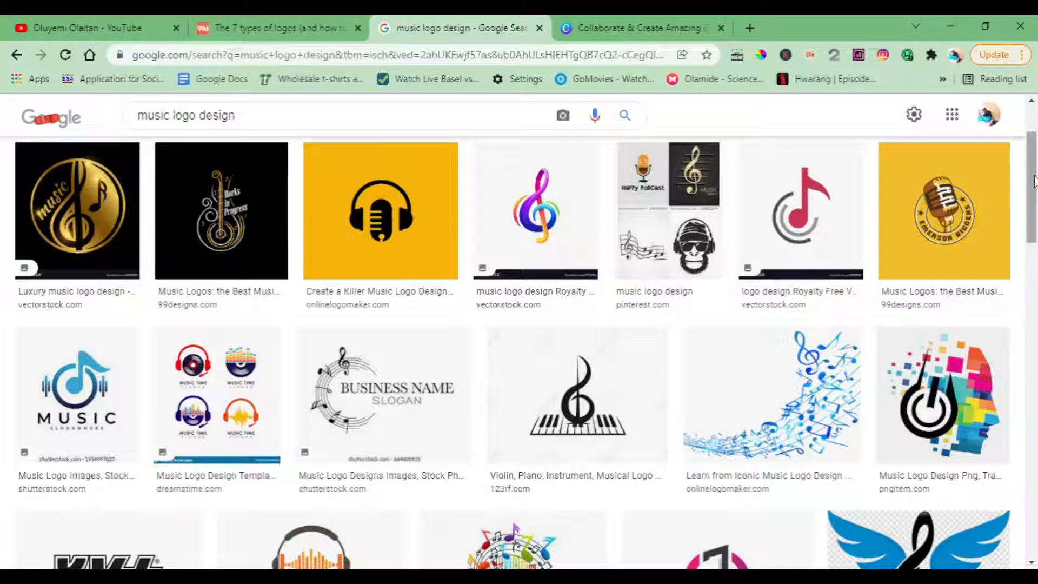
{"action": "left_click_drag", "start_coordinate": [1034, 181], "coordinate": [1036, 277]}
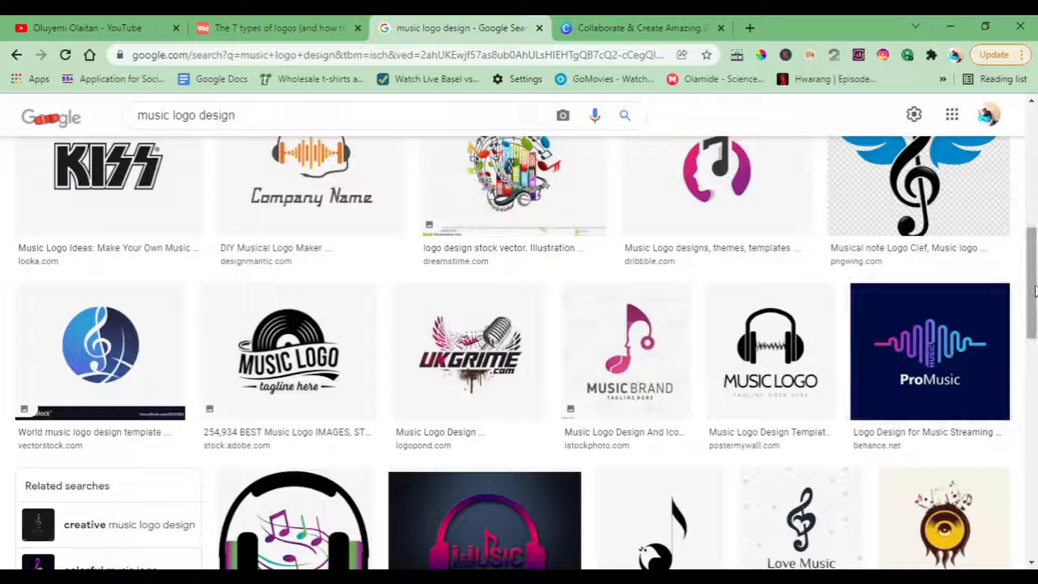
{"action": "left_click_drag", "start_coordinate": [1032, 288], "coordinate": [1033, 242]}
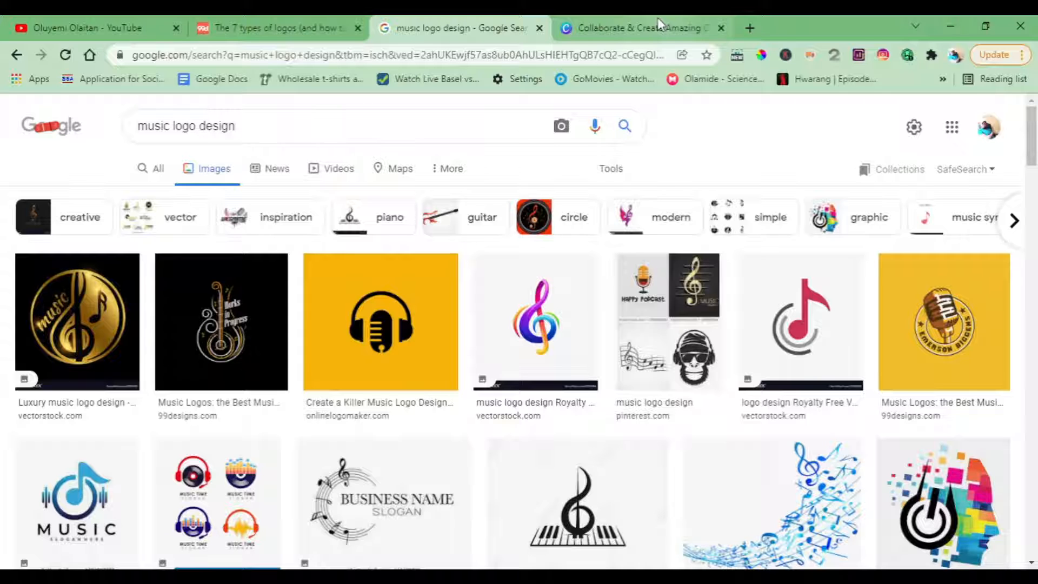
Switch to Canva, dismiss the Google sign-in prompt and load the canva.com home page.
{"action": "left_click", "coordinate": [622, 32]}
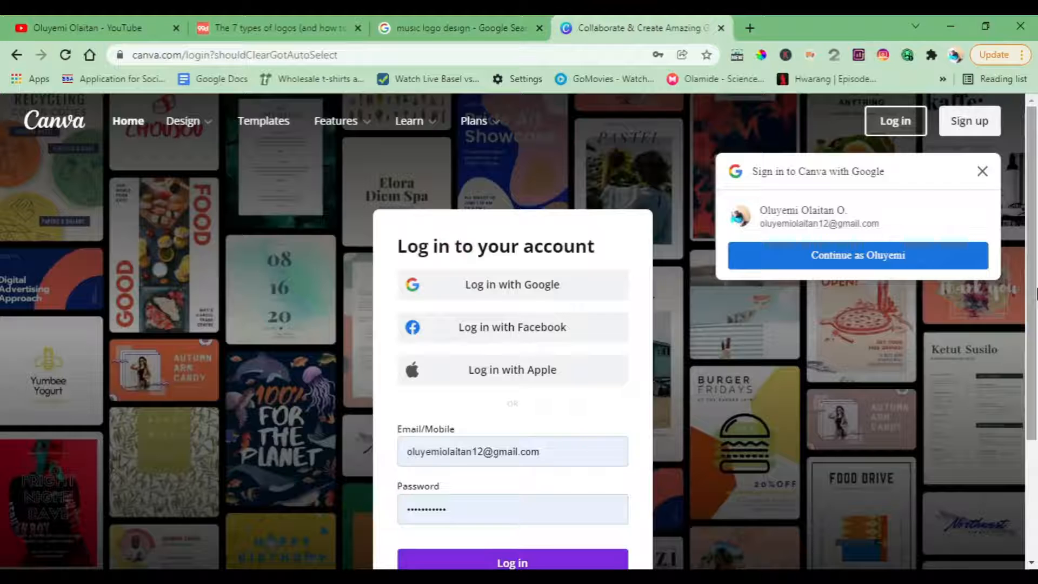
{"action": "left_click", "coordinate": [983, 172]}
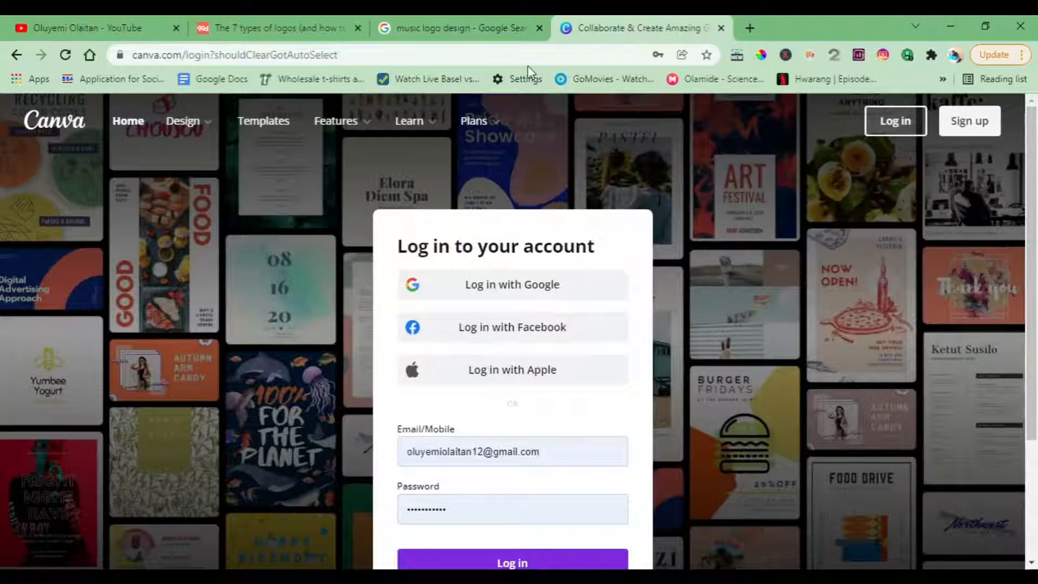
{"action": "left_click", "coordinate": [478, 55]}
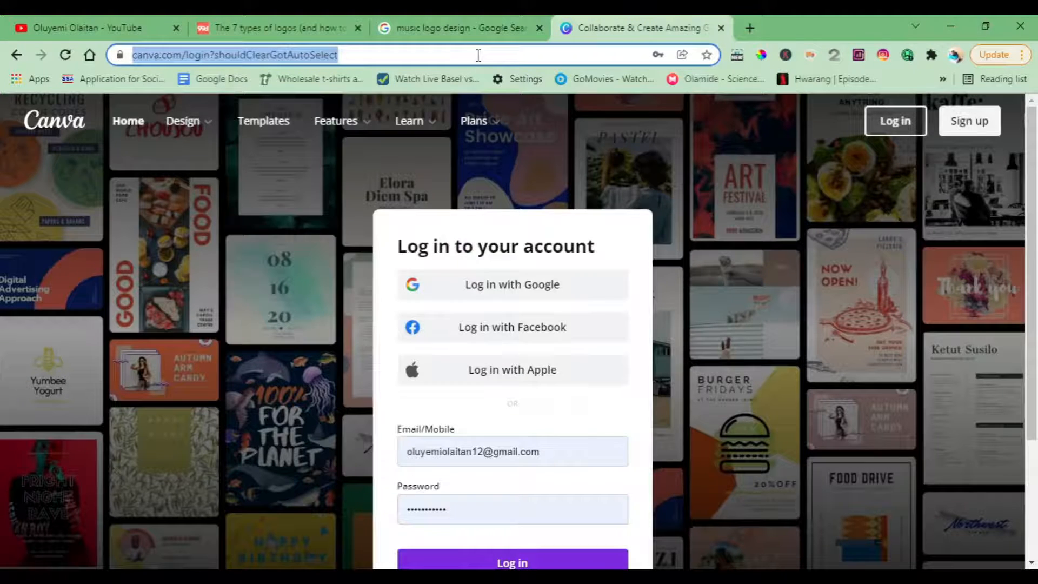
{"action": "type", "text": "ca"}
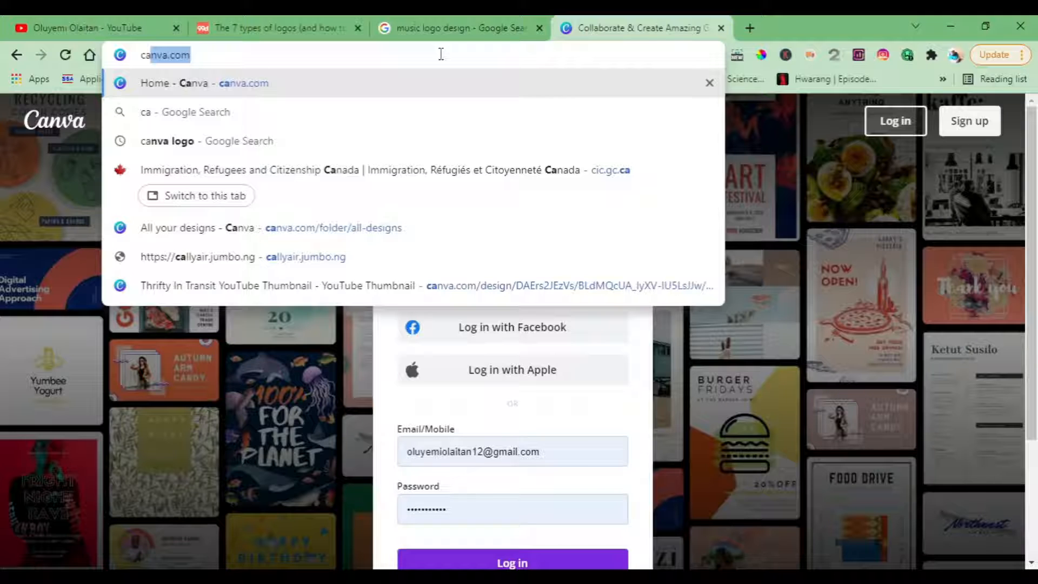
{"action": "left_click", "coordinate": [406, 87]}
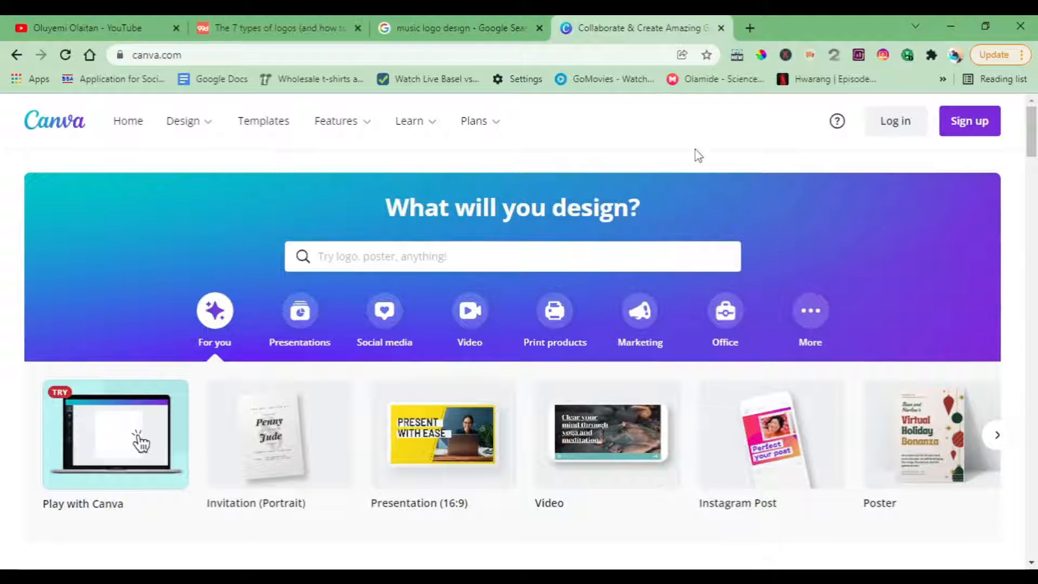
Sign in to Canva with the Google account and check the signed-in account's options.
{"action": "key", "text": "ctrl+shift+i"}
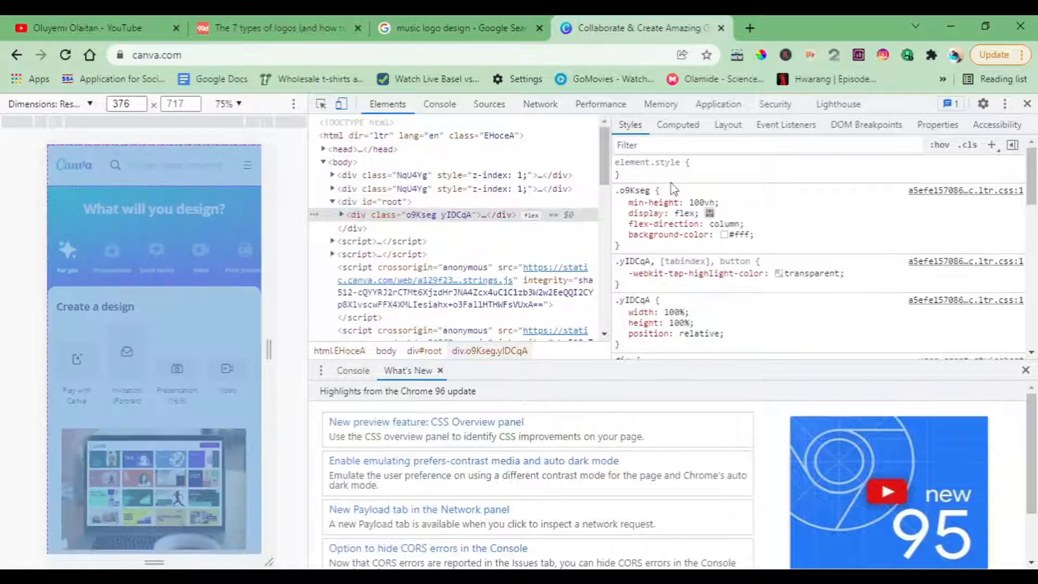
{"action": "left_click", "coordinate": [1028, 106]}
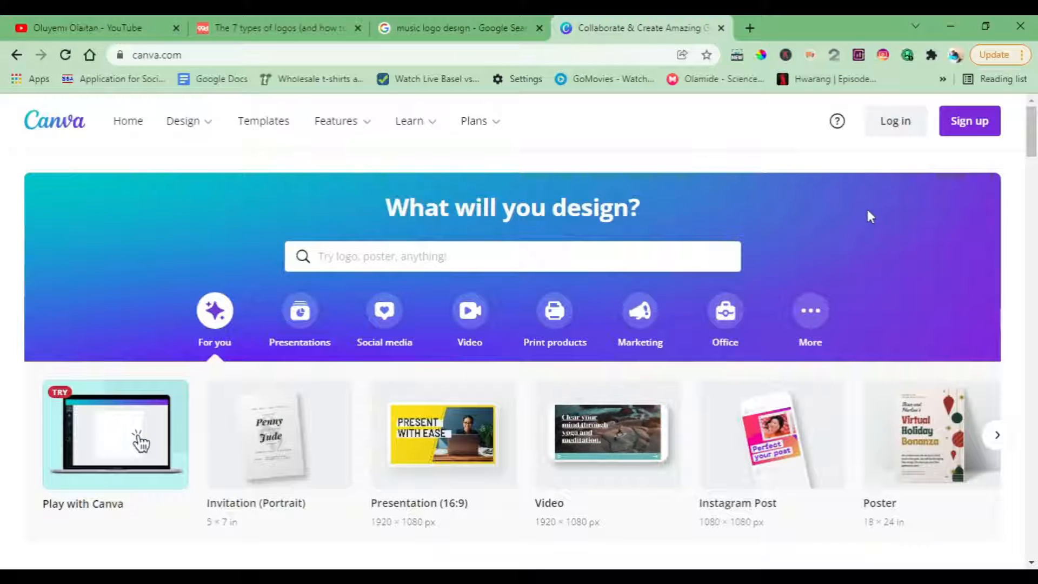
{"action": "left_click", "coordinate": [967, 136]}
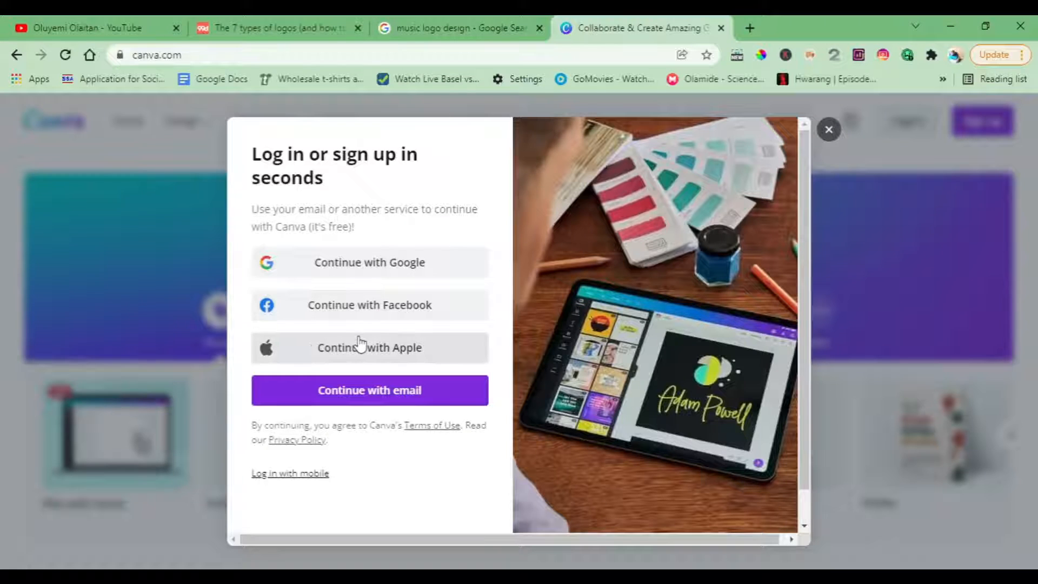
{"action": "left_click", "coordinate": [376, 265]}
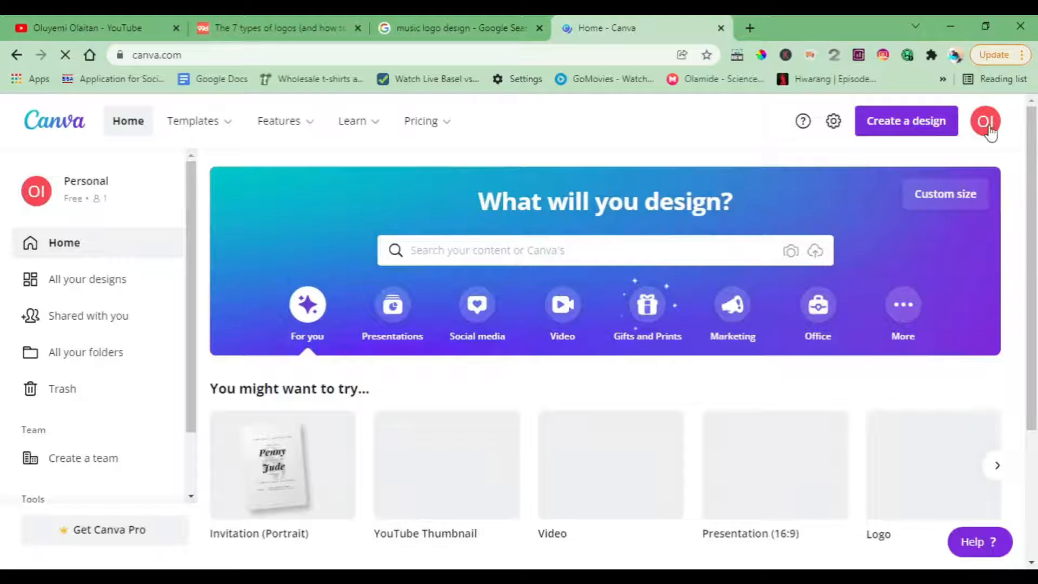
{"action": "left_click", "coordinate": [988, 126]}
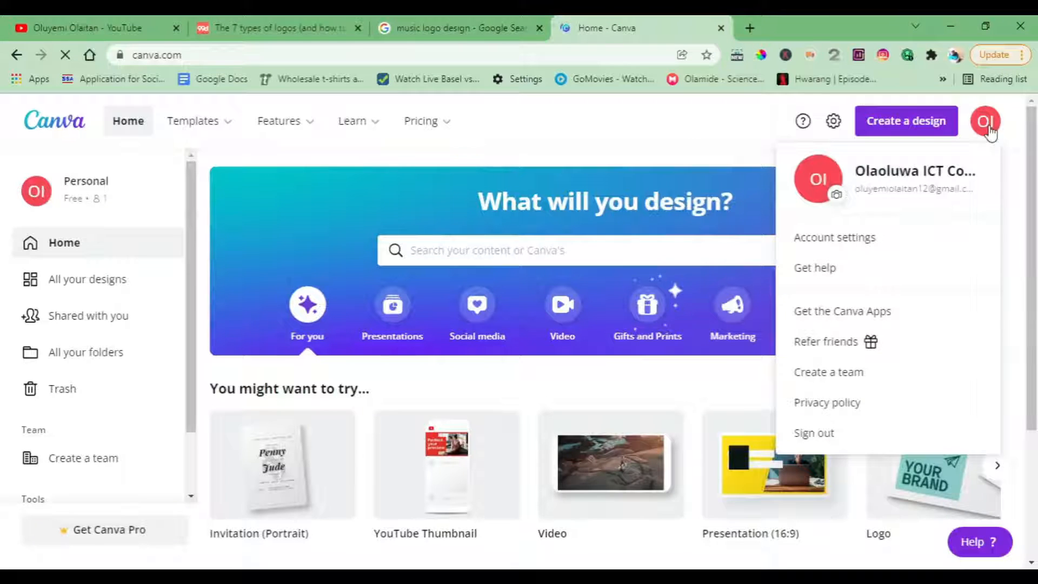
{"action": "left_click", "coordinate": [693, 131]}
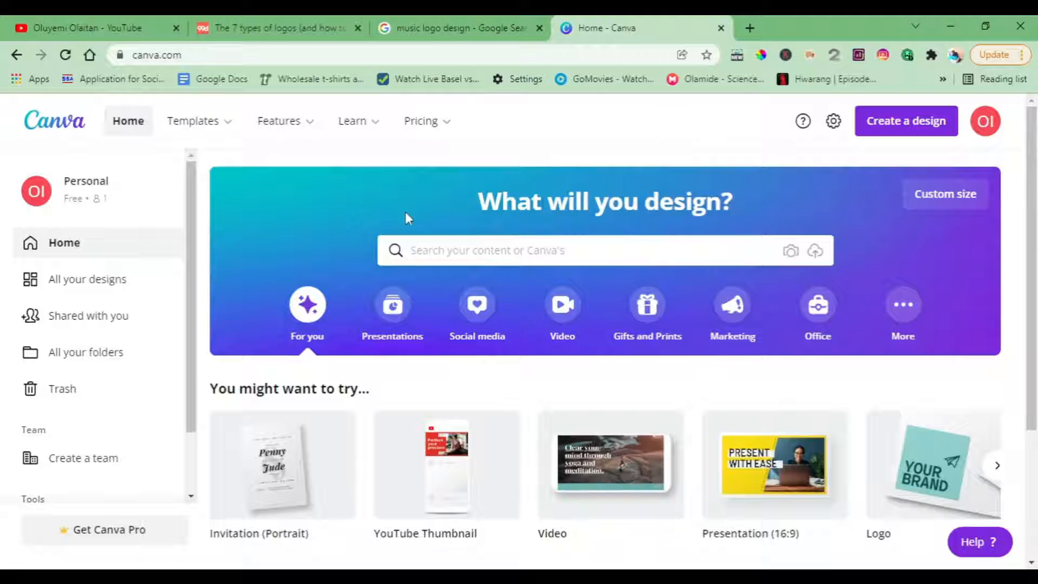
Search Canva's templates for "logo" and open the general Logo category.
{"action": "left_click", "coordinate": [570, 252]}
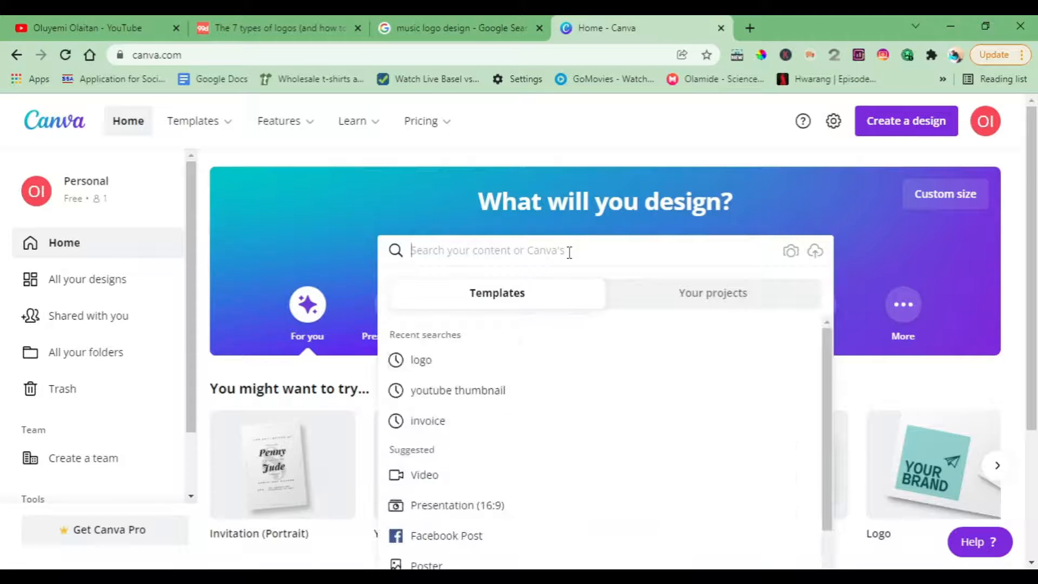
{"action": "type", "text": "logo"}
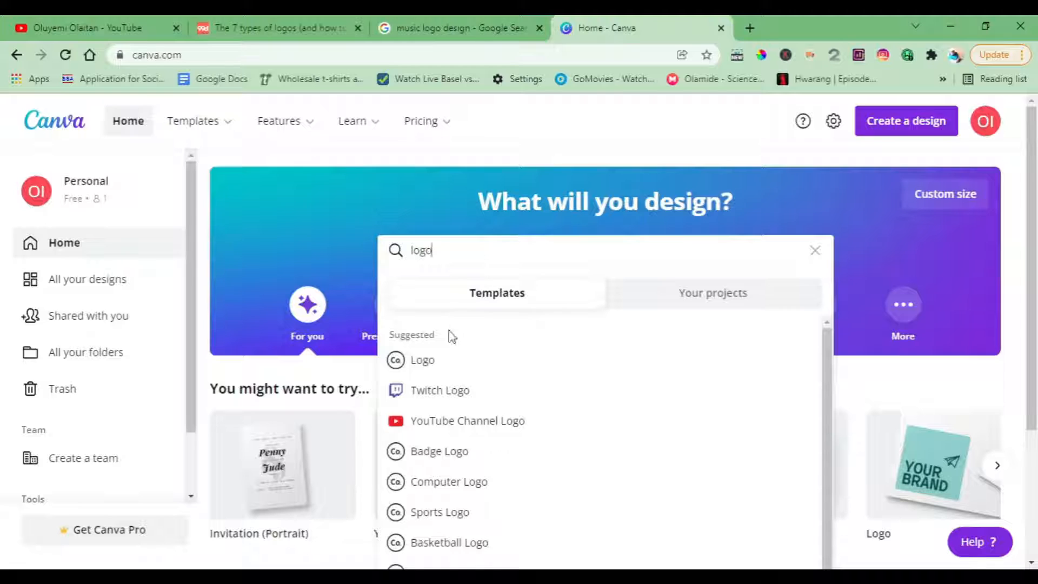
{"action": "left_click", "coordinate": [452, 363]}
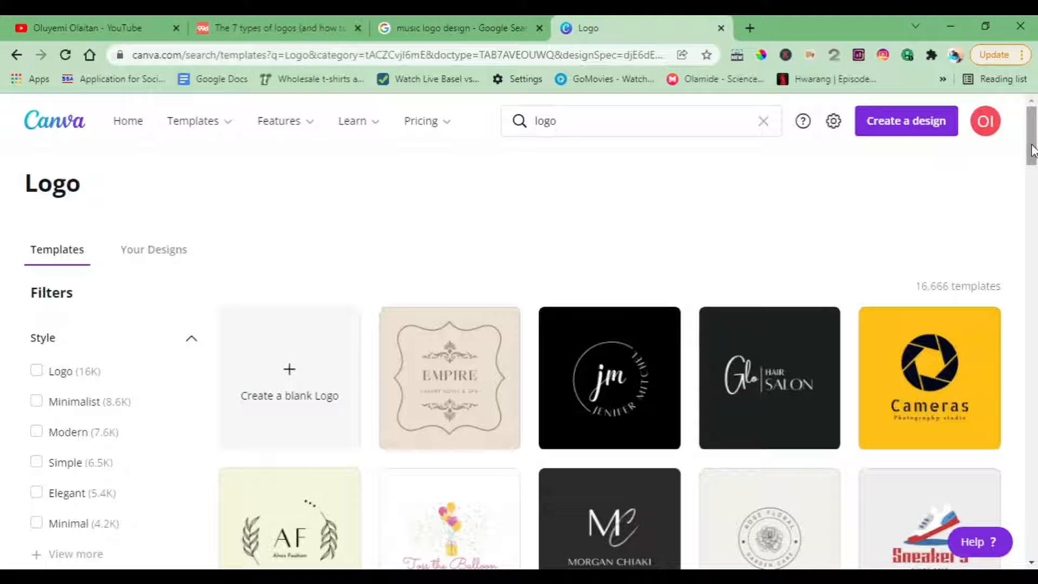
Look through the logo templates and expand the full list of style filters to see the available categories.
{"action": "mouse_move", "coordinate": [1032, 150]}
{"action": "left_mouse_down"}
{"action": "mouse_move", "coordinate": [1036, 338]}
{"action": "mouse_move", "coordinate": [1028, 166]}
{"action": "left_mouse_up"}
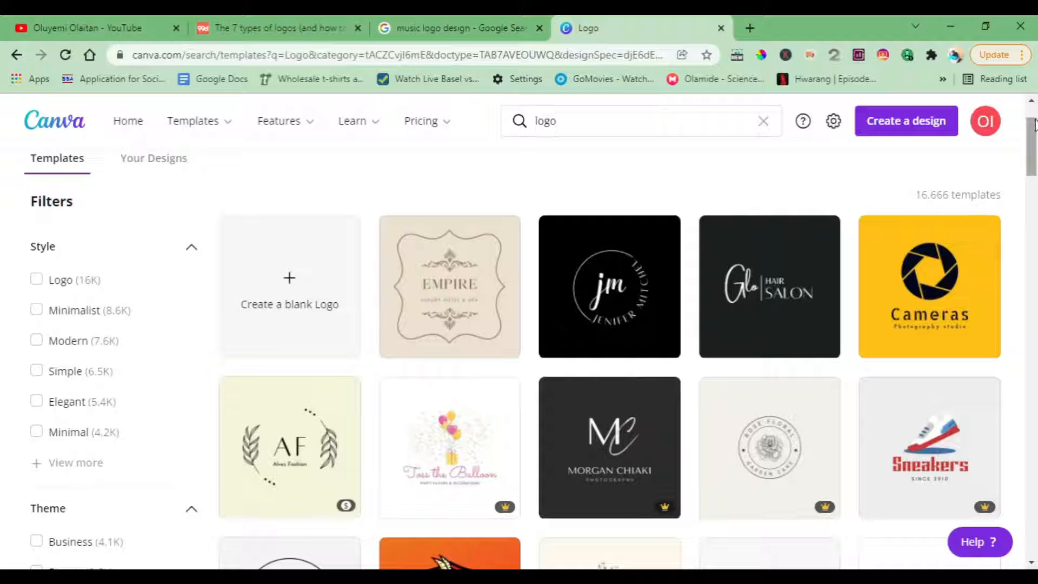
{"action": "left_click_drag", "start_coordinate": [1031, 136], "coordinate": [1031, 189]}
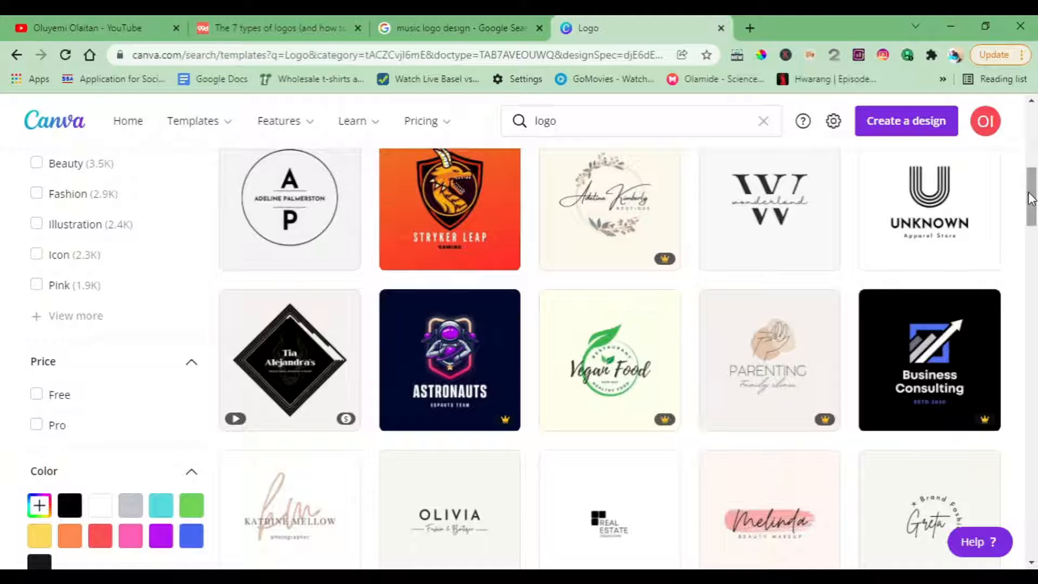
{"action": "left_click_drag", "start_coordinate": [1030, 199], "coordinate": [1031, 144]}
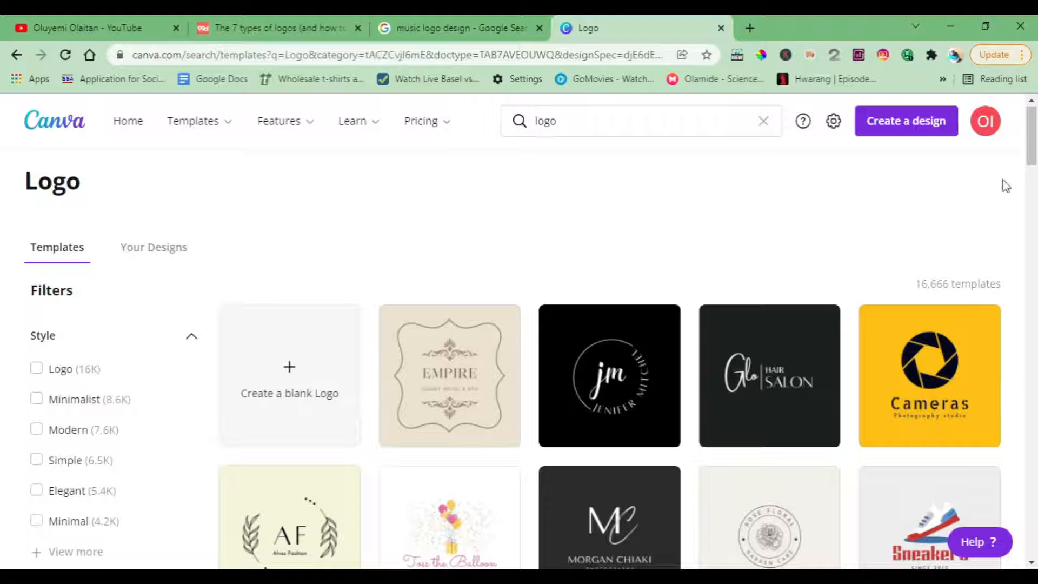
{"action": "scroll", "coordinate": [1033, 158], "scroll_direction": "down", "scroll_amount": 3}
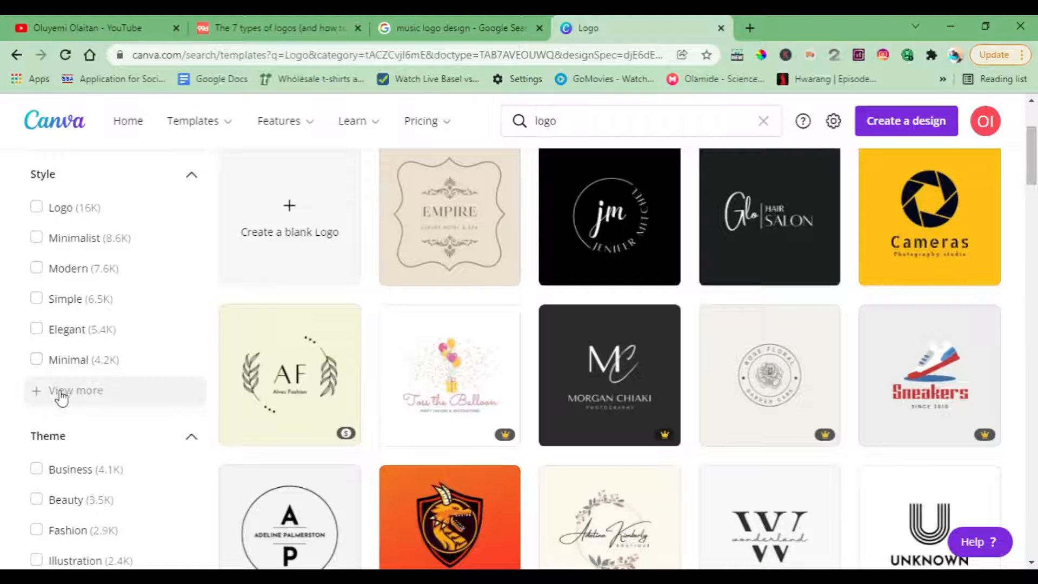
{"action": "left_click", "coordinate": [63, 394]}
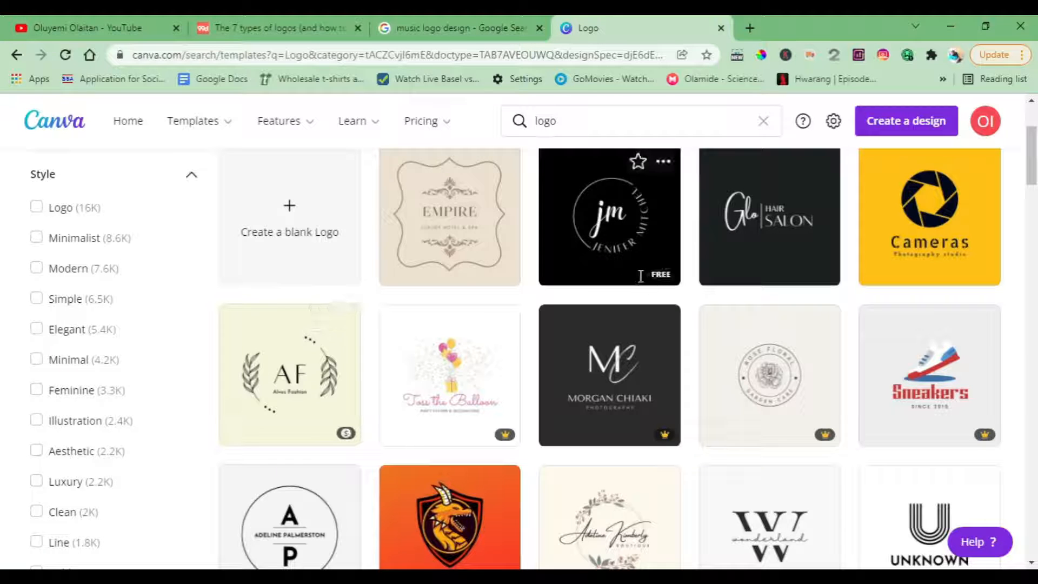
{"action": "left_click_drag", "start_coordinate": [649, 278], "coordinate": [894, 162]}
{"action": "left_click", "coordinate": [1016, 179]}
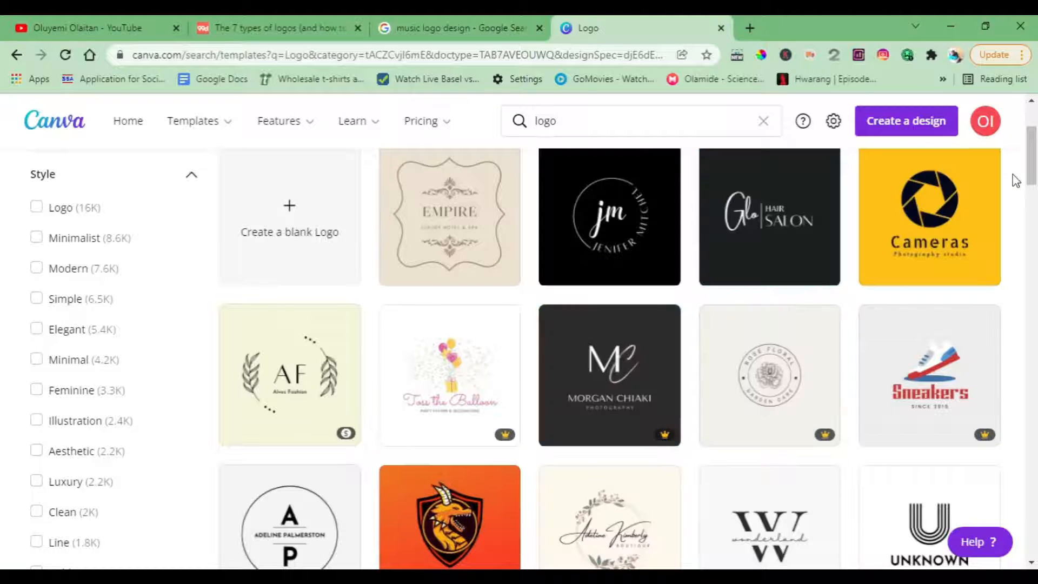
{"action": "left_click_drag", "start_coordinate": [1033, 176], "coordinate": [1033, 311]}
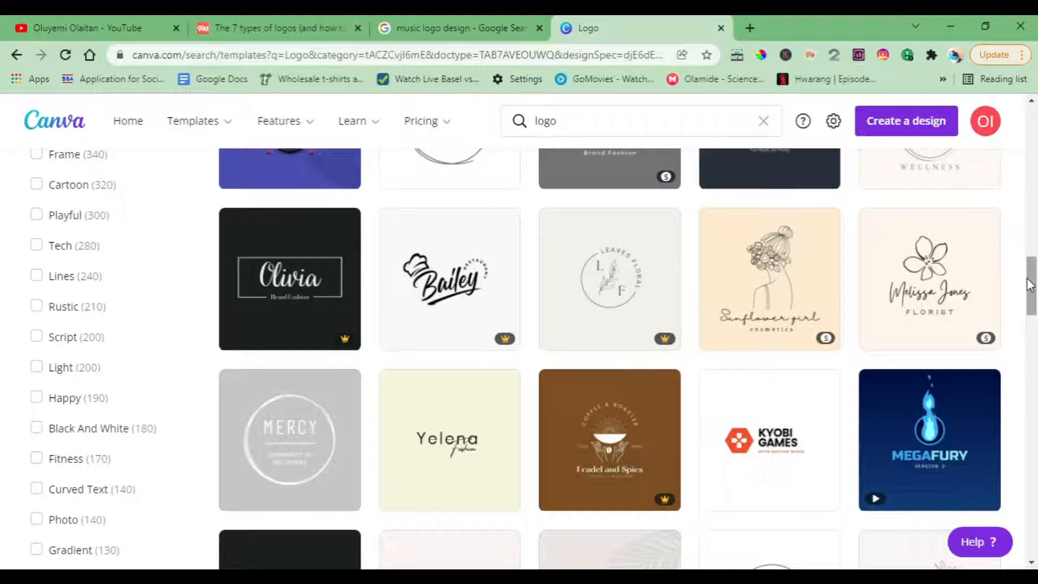
{"action": "left_click_drag", "start_coordinate": [1031, 285], "coordinate": [1026, 142]}
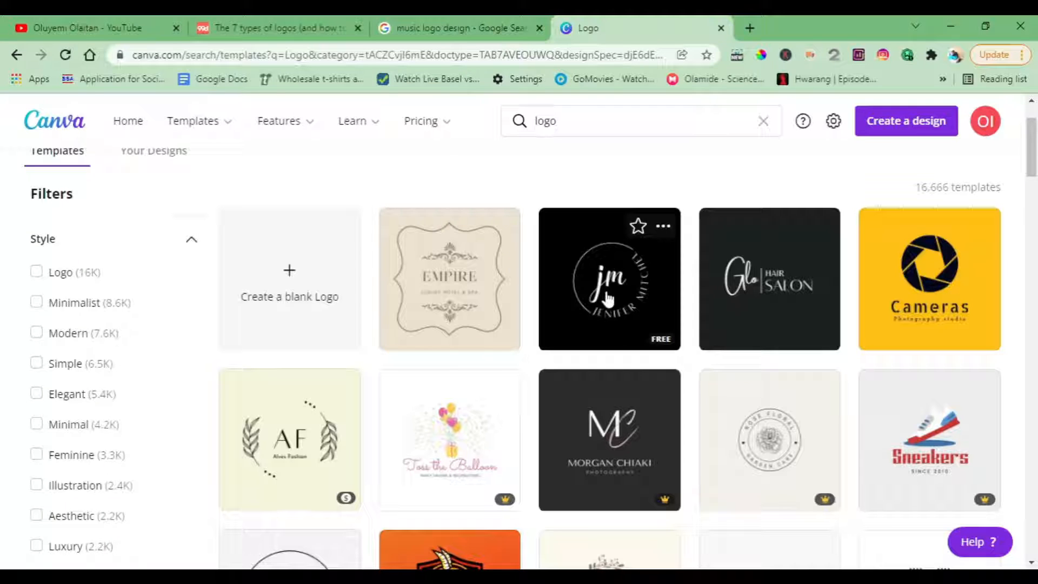
Open the black "jm" circle initials template, delete its curved name text and undo the stray line.
{"action": "left_click", "coordinate": [627, 310]}
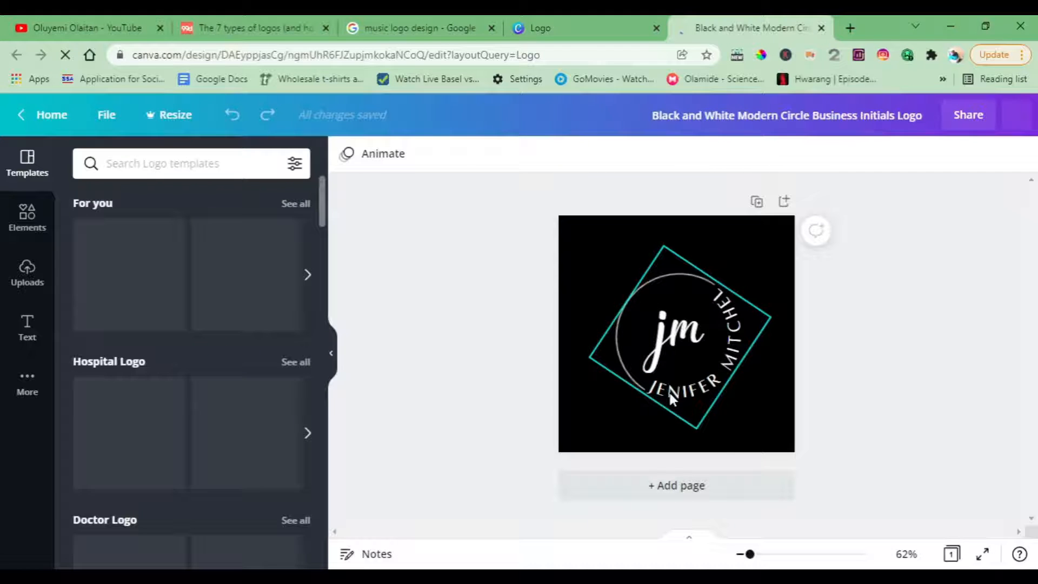
{"action": "left_click", "coordinate": [668, 390]}
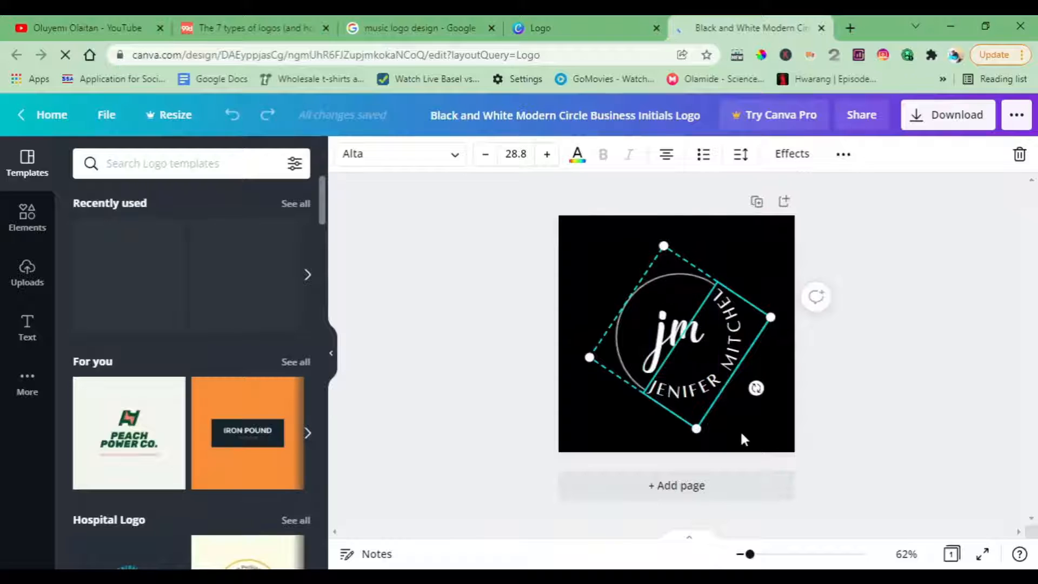
{"action": "key", "text": "Delete"}
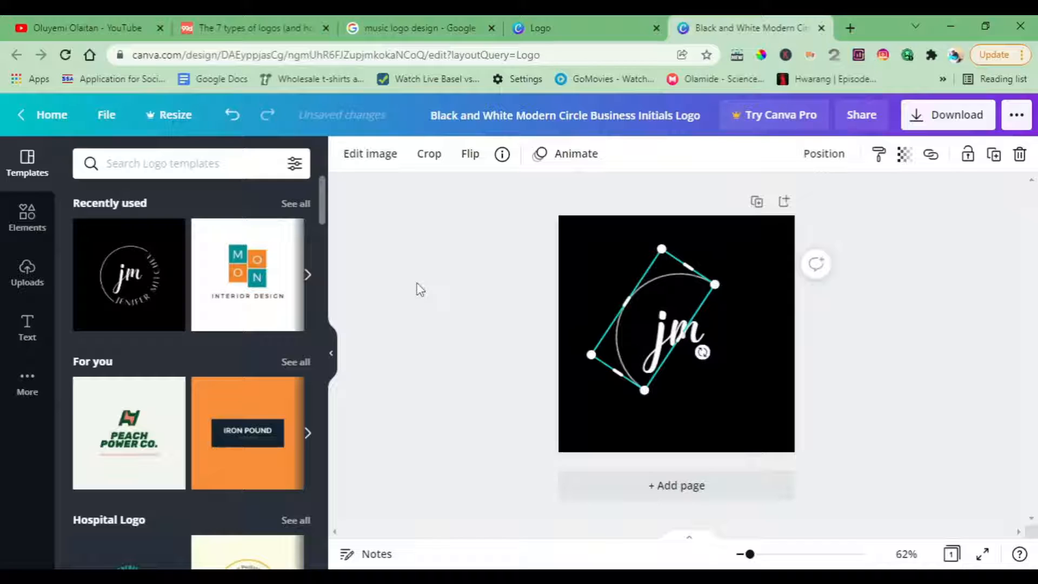
{"action": "key", "text": "Tab"}
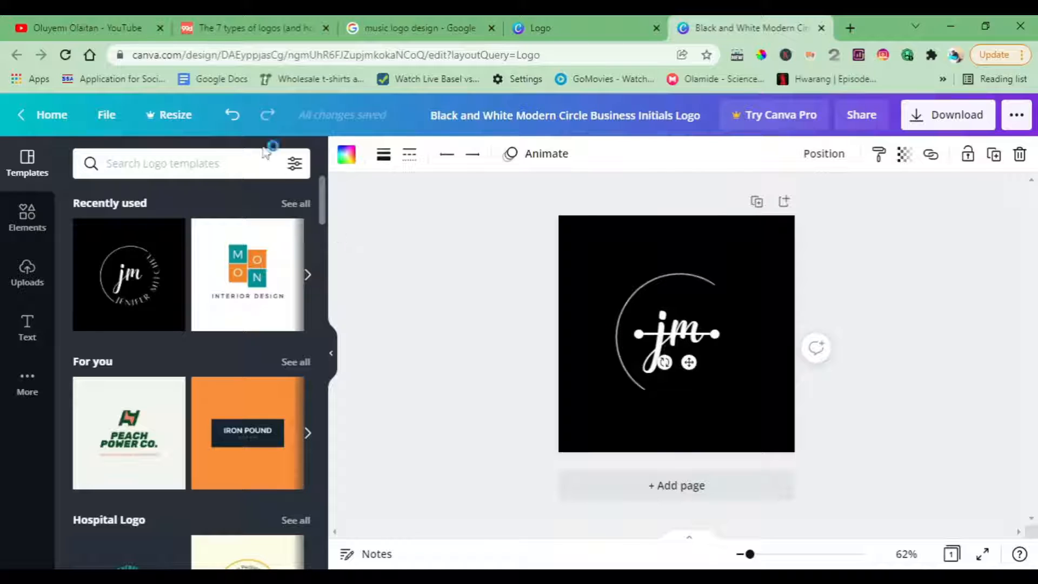
{"action": "left_click", "coordinate": [231, 116]}
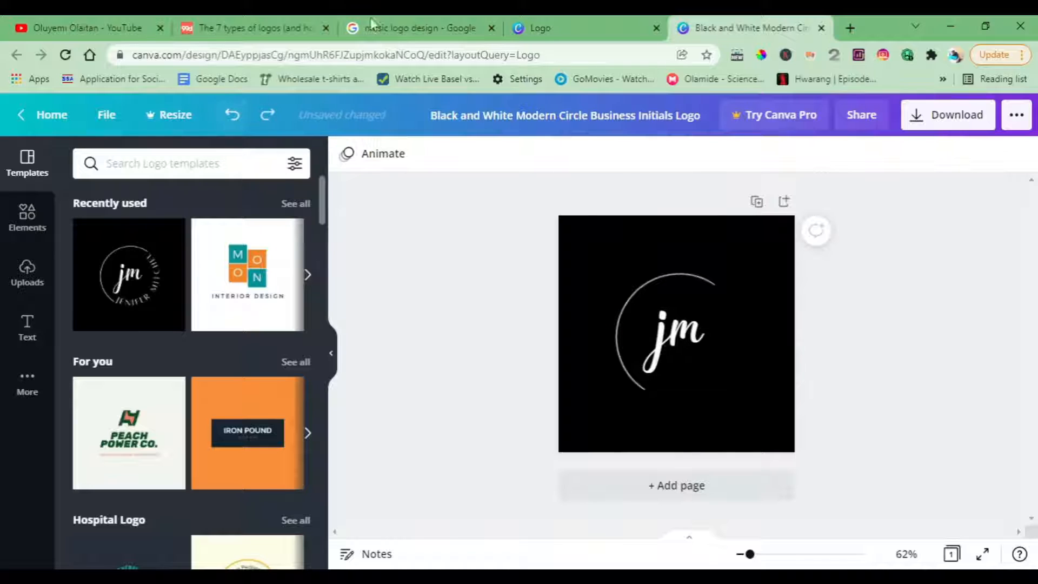
Return to the logo templates and create a blank logo design.
{"action": "left_click", "coordinate": [599, 22]}
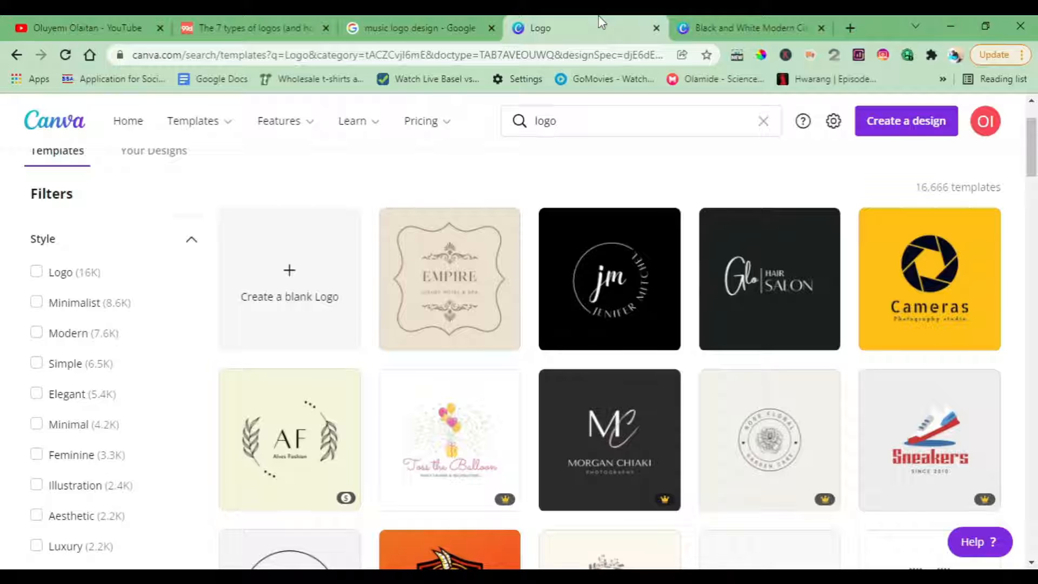
{"action": "mouse_move", "coordinate": [433, 121]}
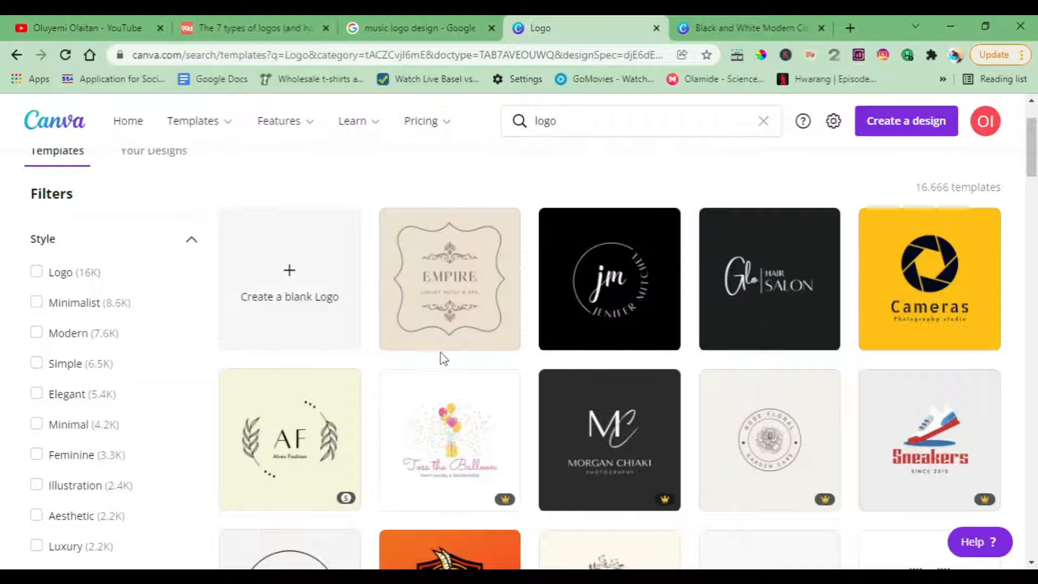
{"action": "left_click", "coordinate": [285, 301]}
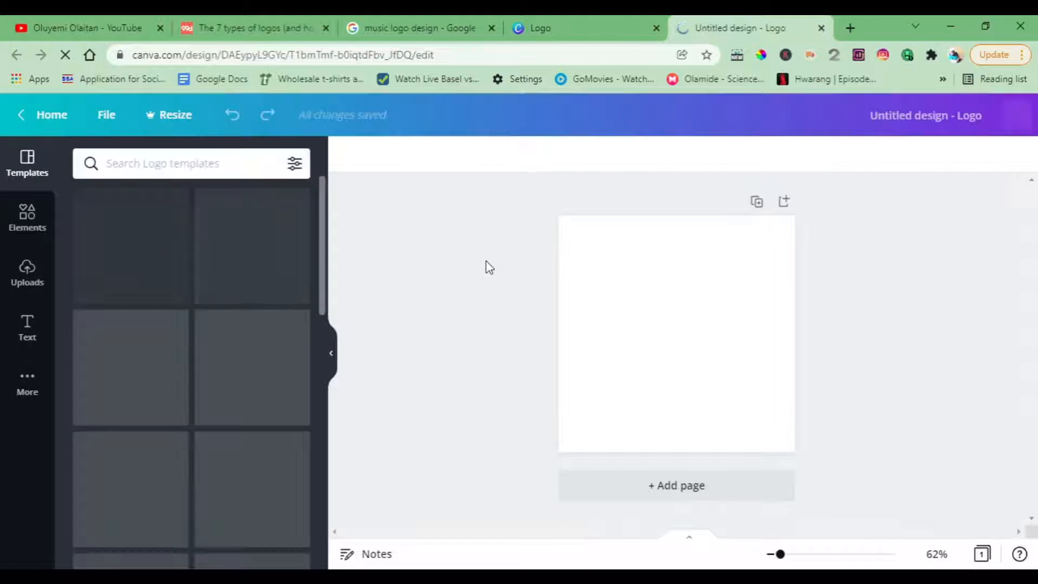
Switch to the Google Images results and search for "women clothing store design".
{"action": "left_click", "coordinate": [436, 20]}
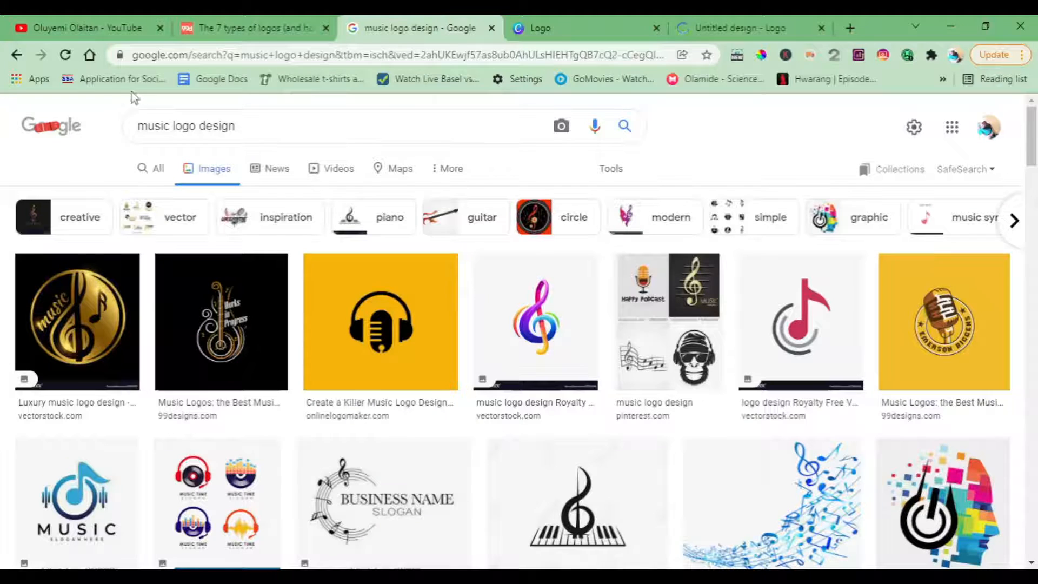
{"action": "double_click", "coordinate": [191, 126]}
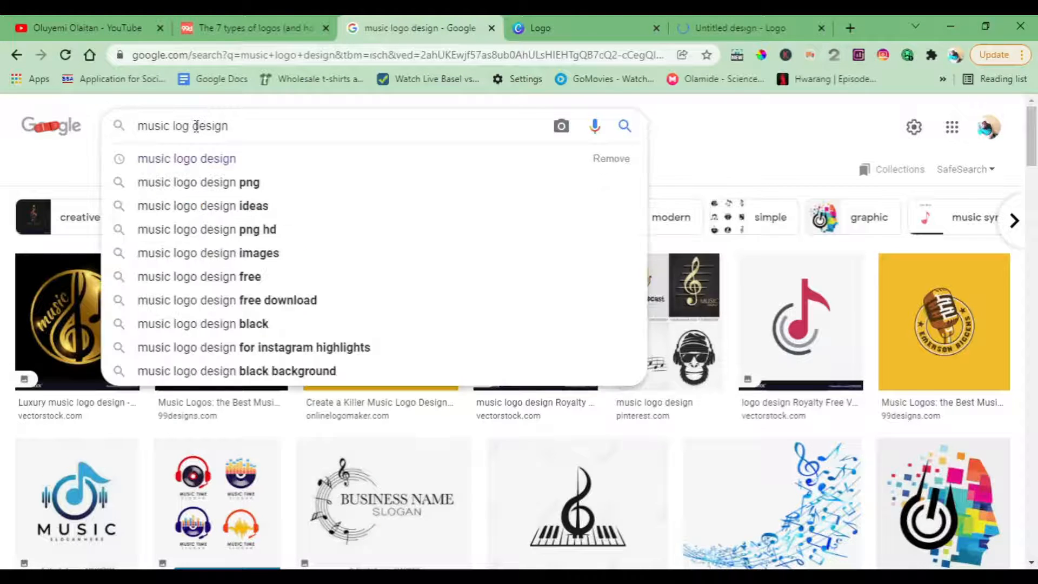
{"action": "key", "text": "BackSpace"}
{"action": "key", "text": "ctrl+BackSpace"}
{"action": "type", "text": "wo"}
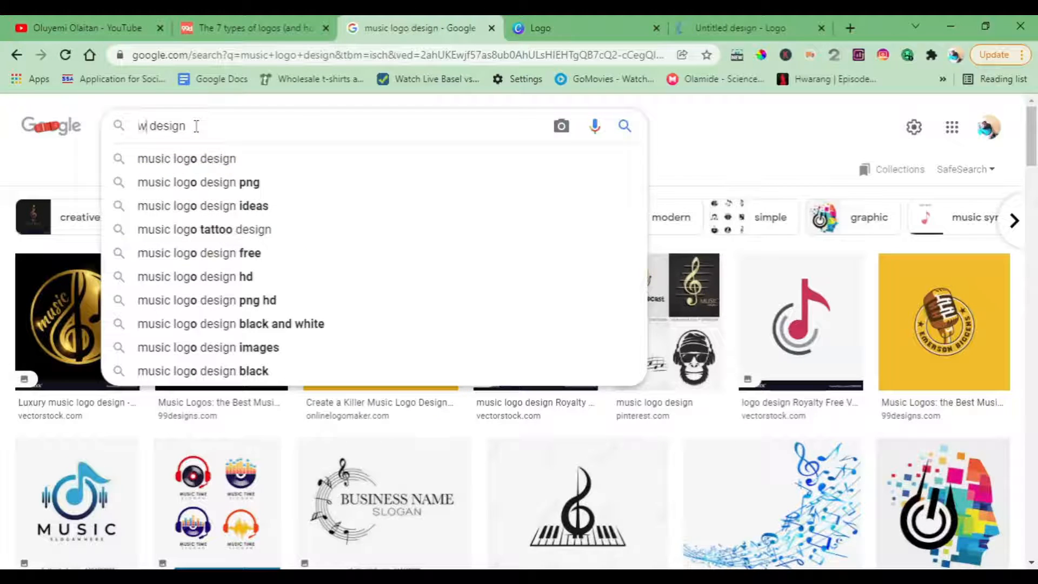
{"action": "type", "text": "men "}
{"action": "type", "text": "clothi"}
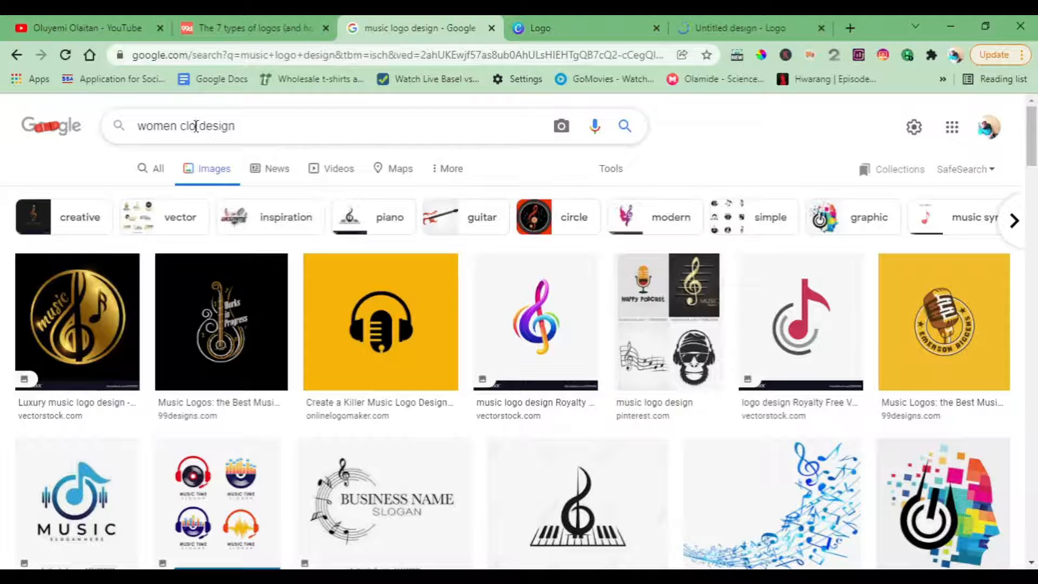
{"action": "type", "text": "ng sto"}
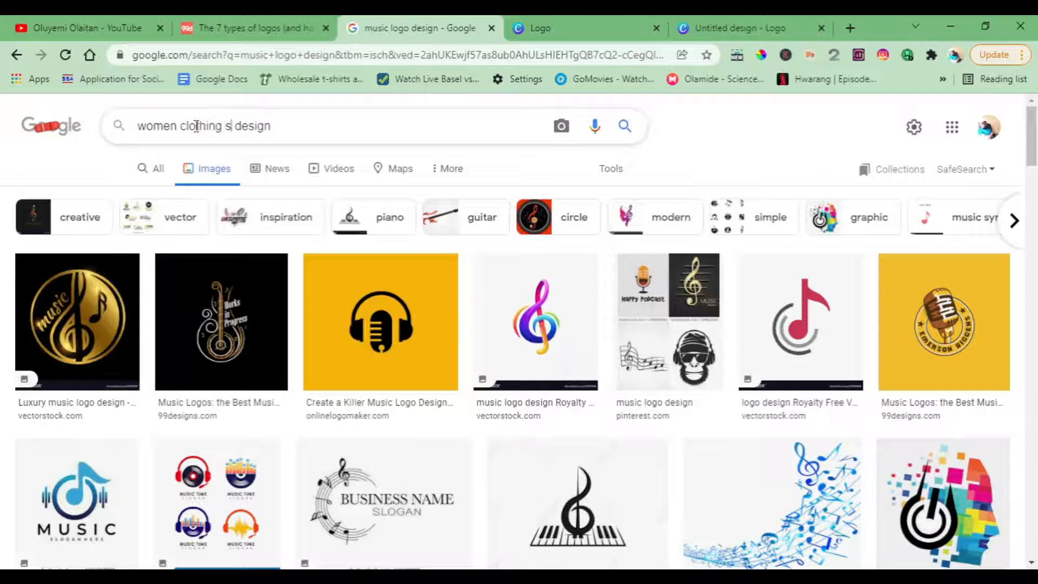
{"action": "type", "text": "re"}
{"action": "key", "text": "Return"}
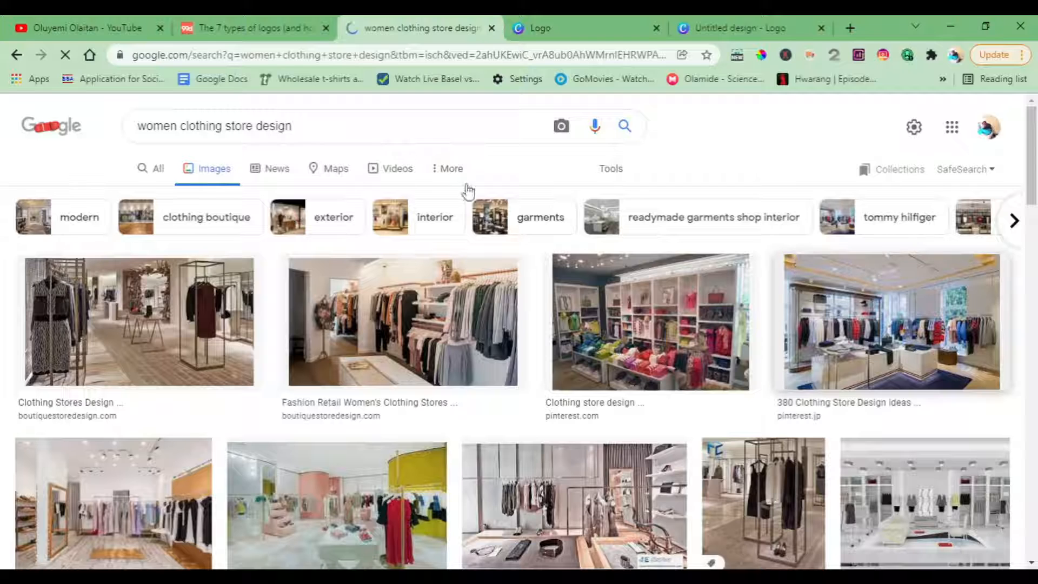
Refine the image search to "women clothing store logo design".
{"action": "left_click", "coordinate": [258, 126]}
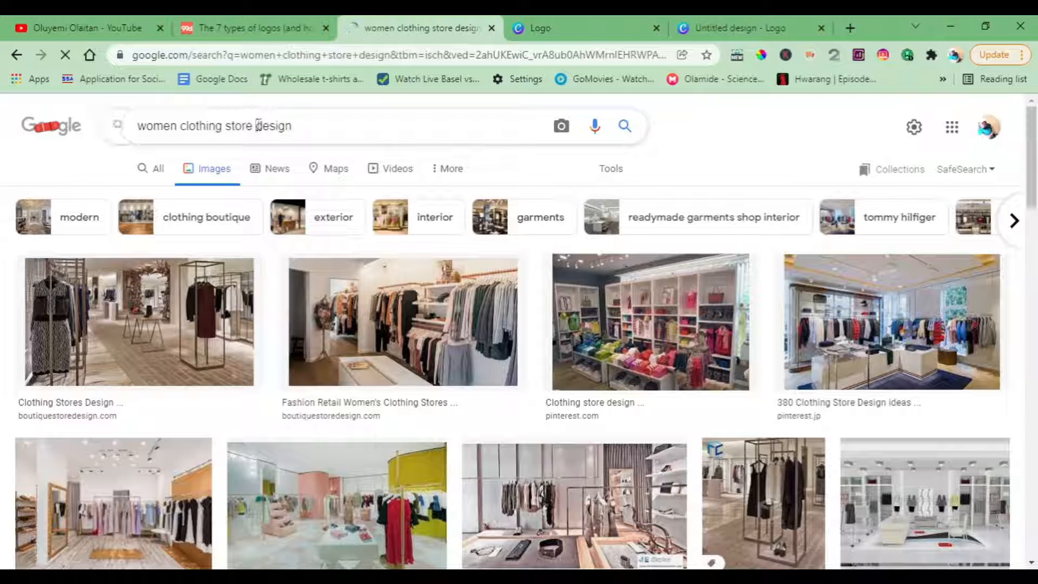
{"action": "type", "text": "logo"}
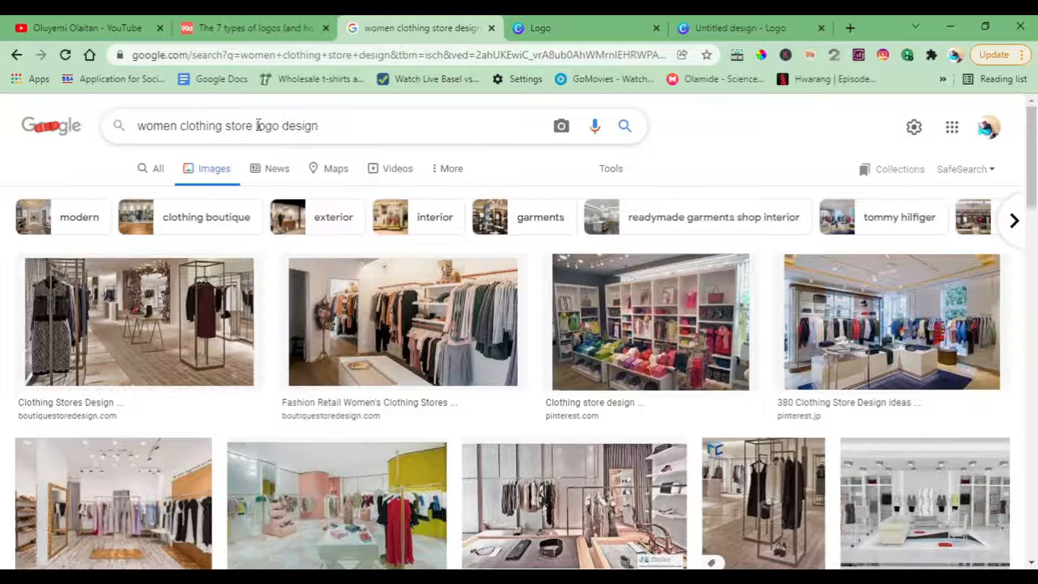
{"action": "key", "text": "Return"}
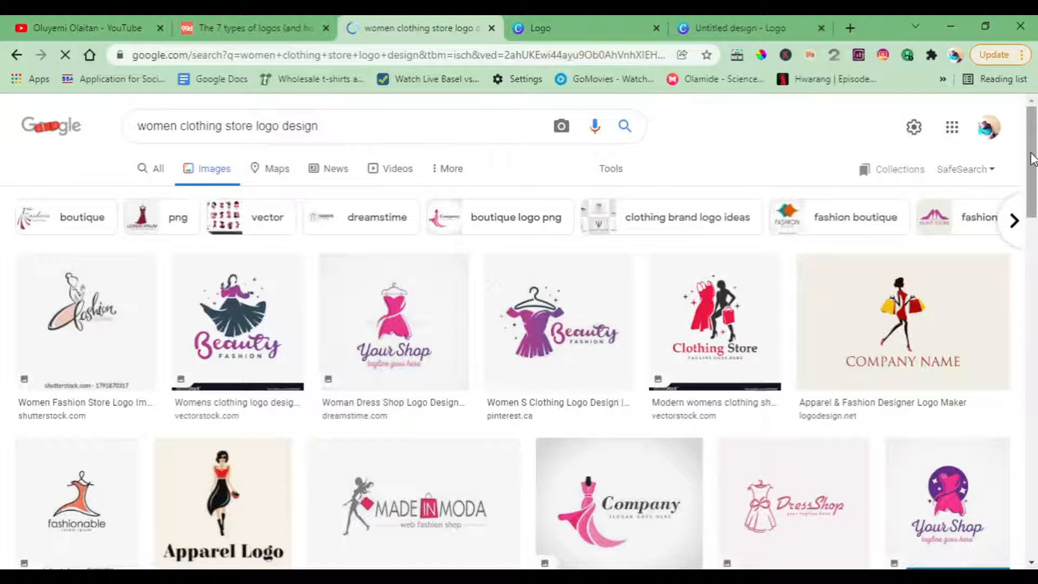
Browse the logo results, open the woman in a gold dress surrounded by dots, and save its image.
{"action": "left_click_drag", "start_coordinate": [1033, 158], "coordinate": [1035, 322]}
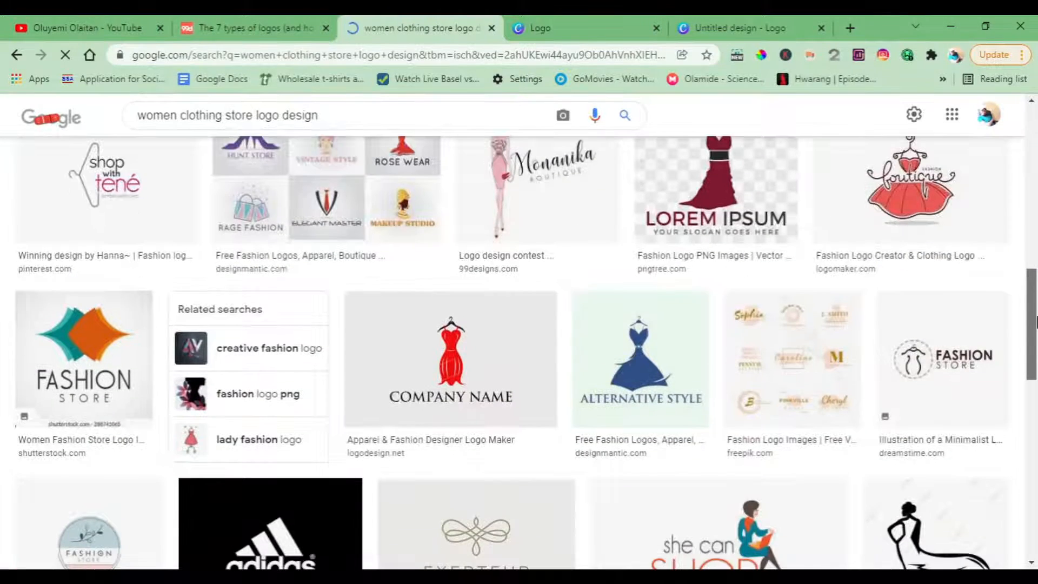
{"action": "scroll", "coordinate": [1035, 324], "scroll_direction": "down", "scroll_amount": 3}
{"action": "scroll", "coordinate": [1036, 378], "scroll_direction": "down", "scroll_amount": 3}
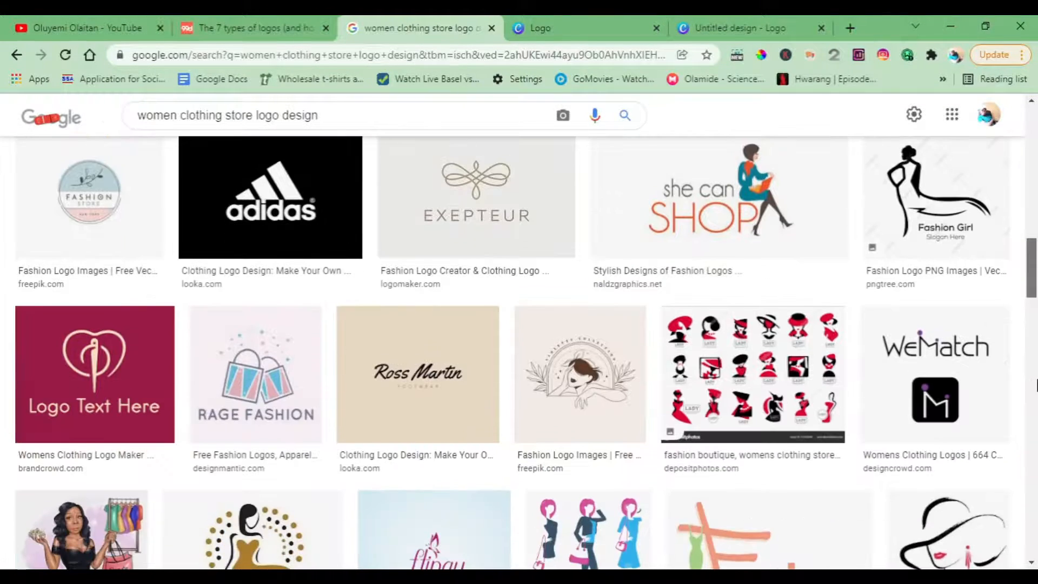
{"action": "scroll", "coordinate": [1037, 385], "scroll_direction": "down", "scroll_amount": 5}
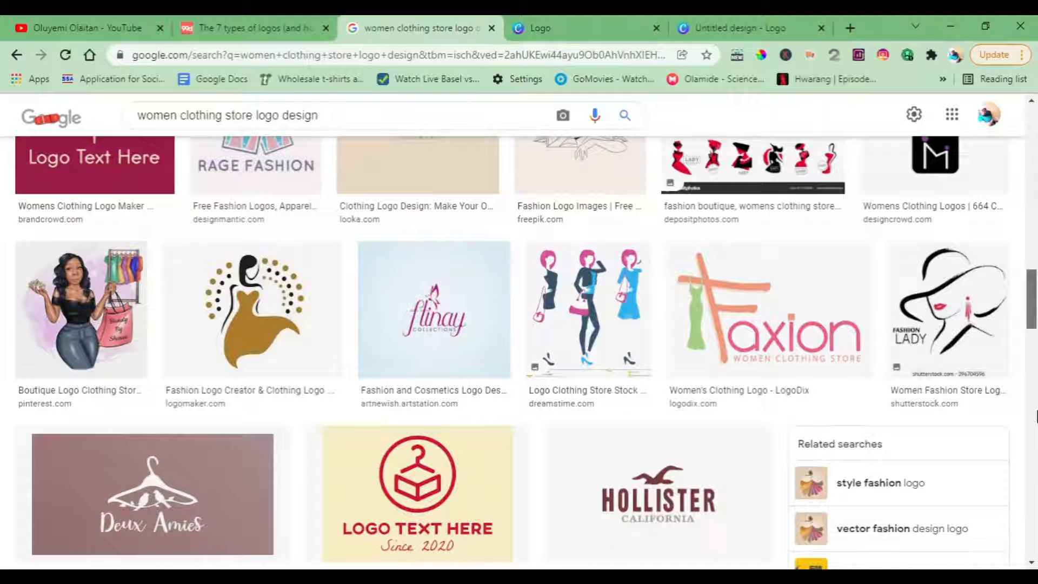
{"action": "scroll", "coordinate": [1037, 416], "scroll_direction": "down", "scroll_amount": 3}
{"action": "scroll", "coordinate": [1036, 422], "scroll_direction": "up", "scroll_amount": 2}
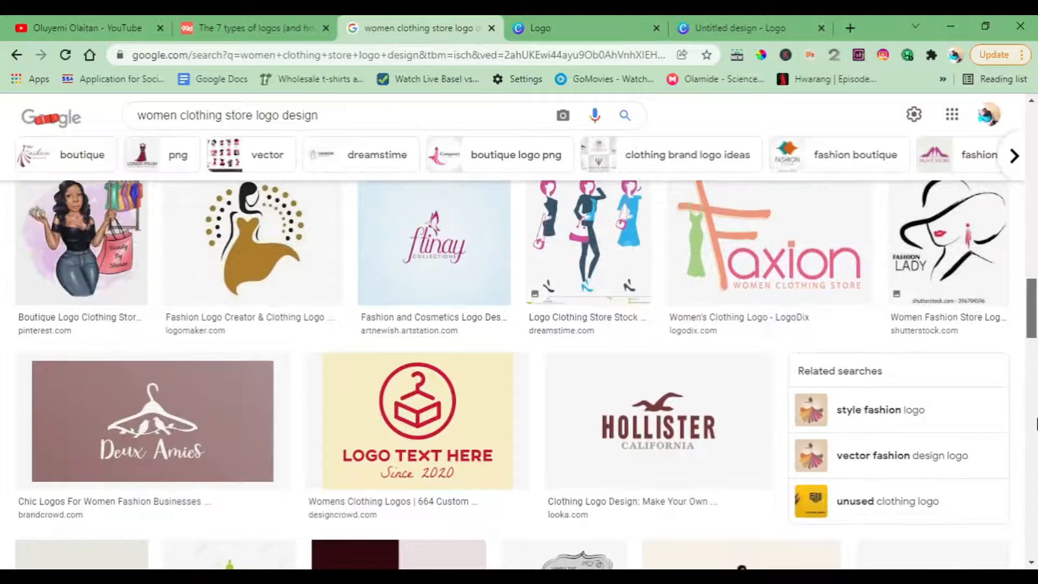
{"action": "scroll", "coordinate": [614, 336], "scroll_direction": "up", "scroll_amount": 1}
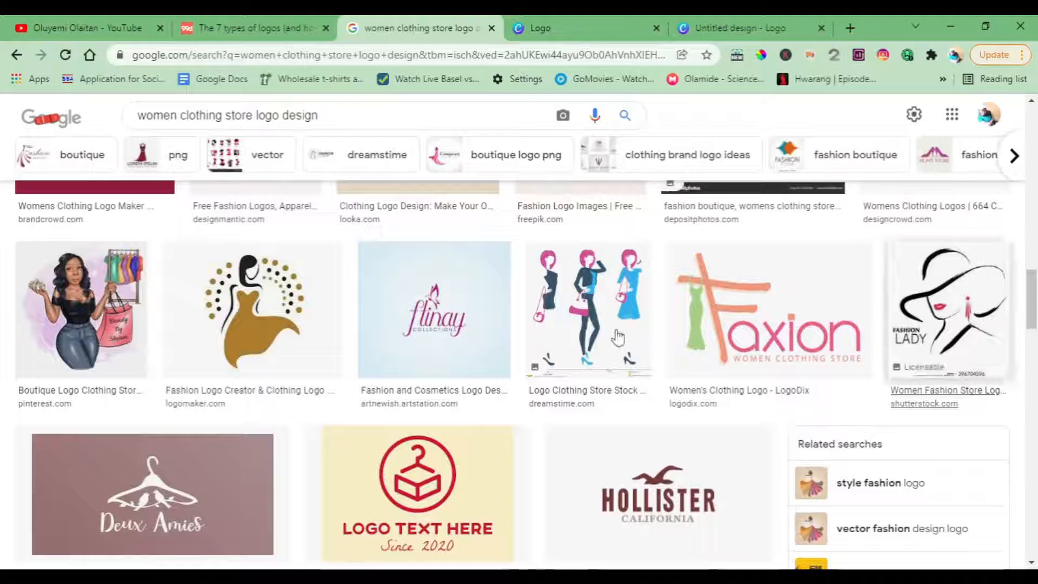
{"action": "left_click", "coordinate": [265, 323]}
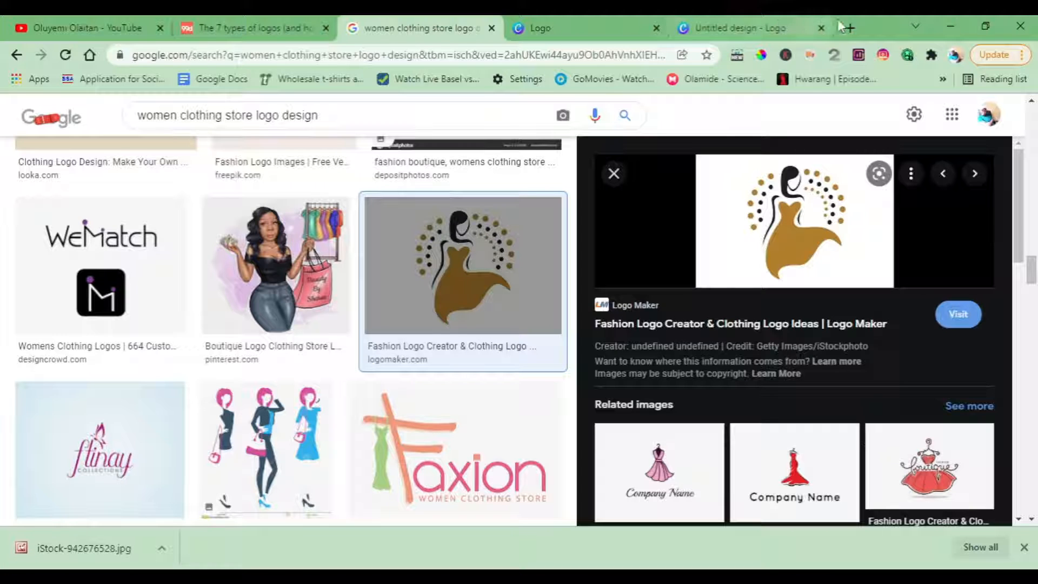
Open the remove.bg website in a new browser tab.
{"action": "left_click", "coordinate": [855, 25]}
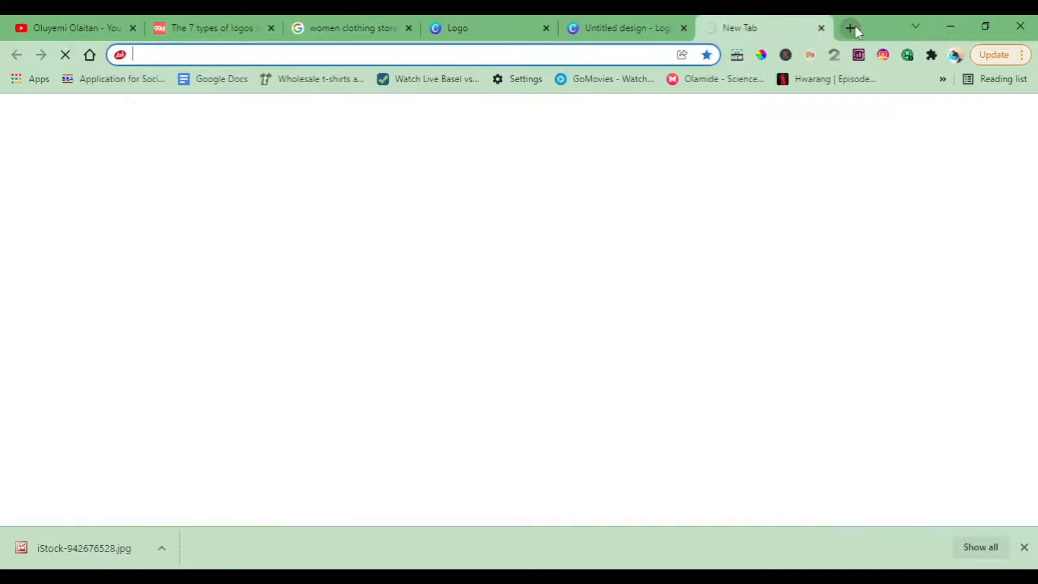
{"action": "type", "text": "re"}
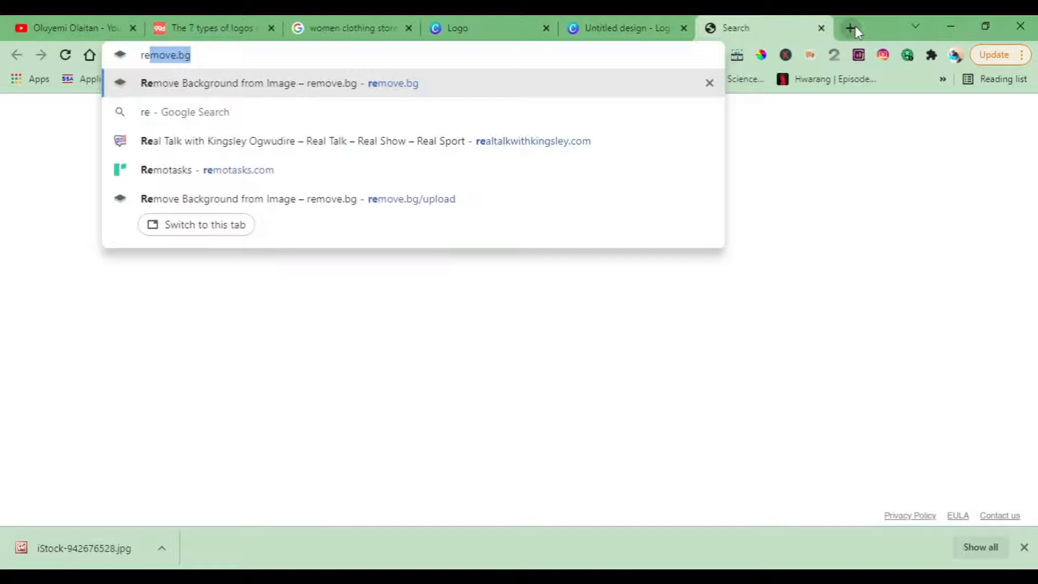
{"action": "key", "text": "Return"}
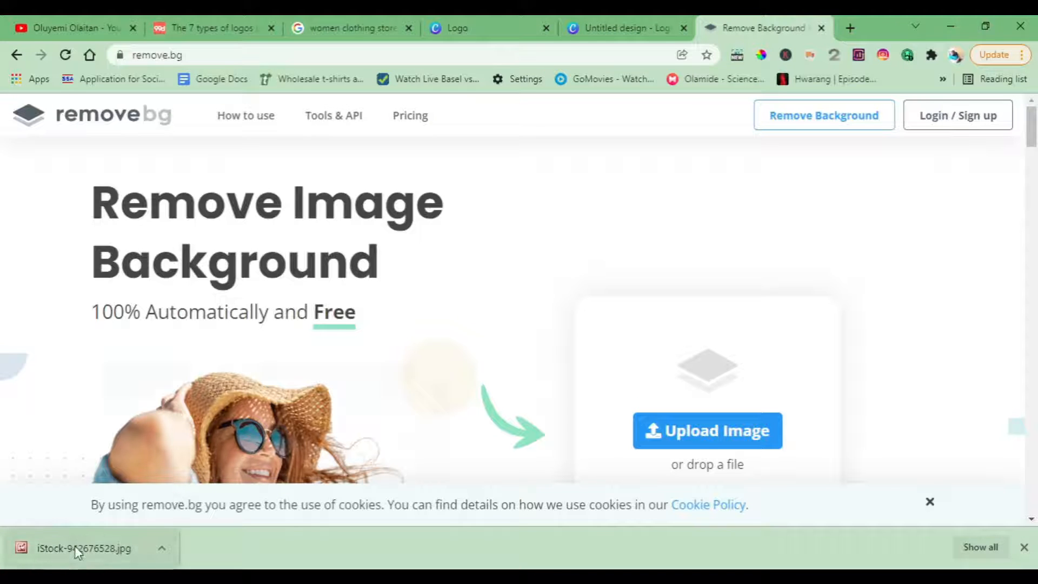
Submit the saved gold-dress logo image to remove.bg to strip its white background.
{"action": "left_click", "coordinate": [301, 21]}
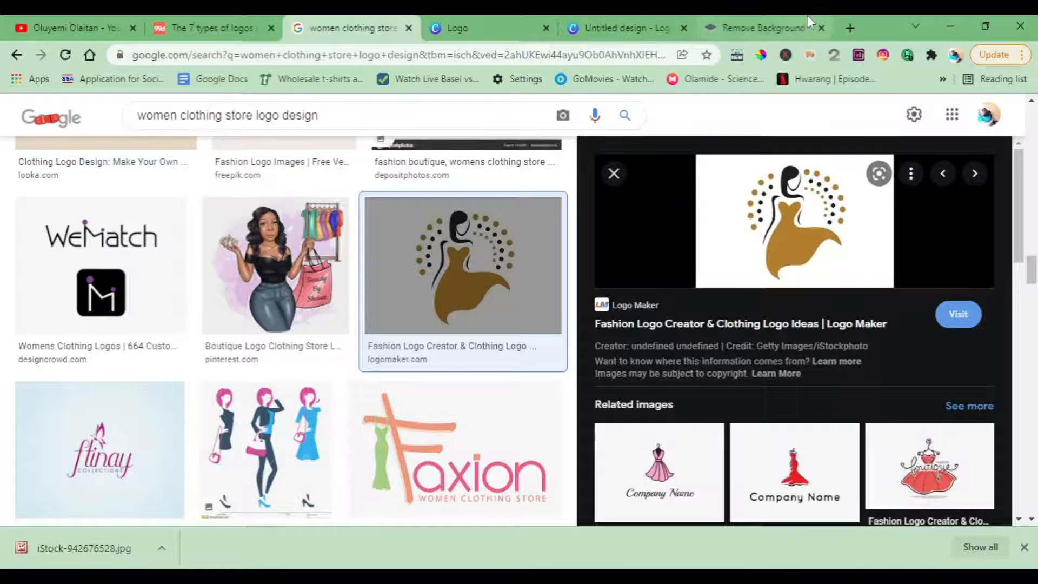
{"action": "left_click", "coordinate": [768, 27]}
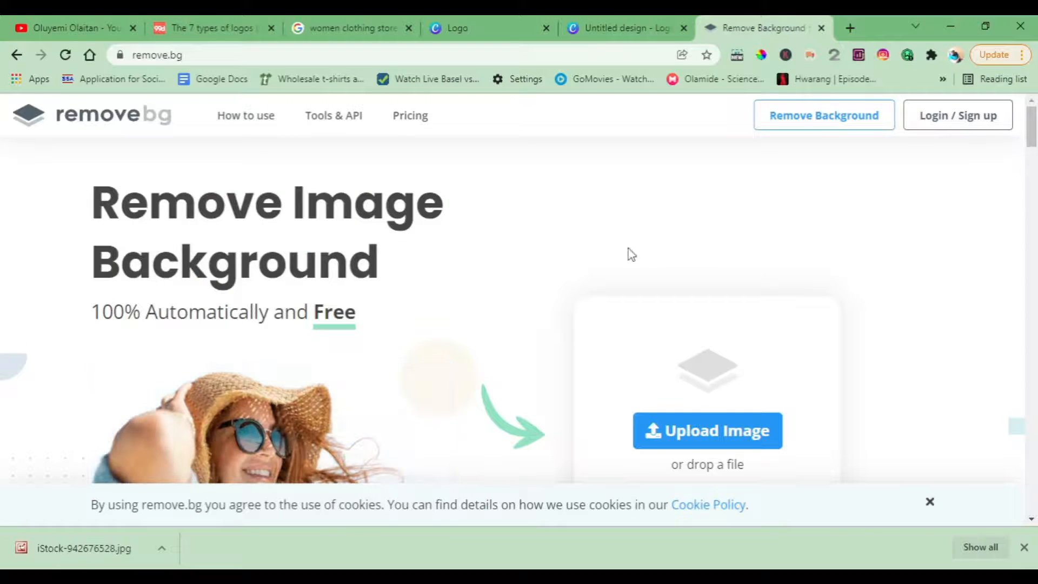
{"action": "key", "text": "ctrl+v"}
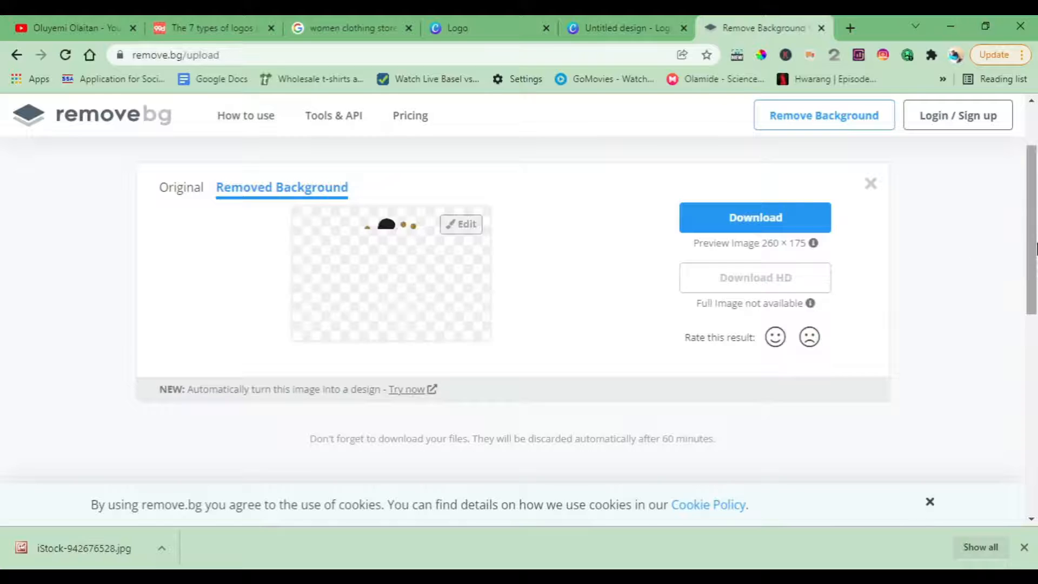
{"action": "scroll", "coordinate": [1033, 251], "scroll_direction": "up", "scroll_amount": 2}
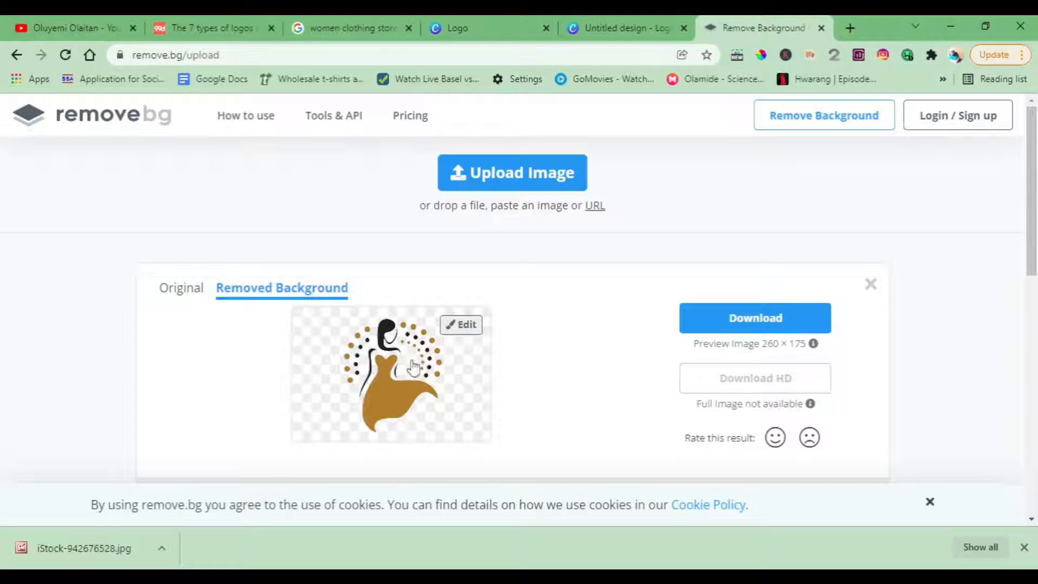
Compare the cutout with the original logo image and download the background-free version at preview size.
{"action": "left_click", "coordinate": [354, 21]}
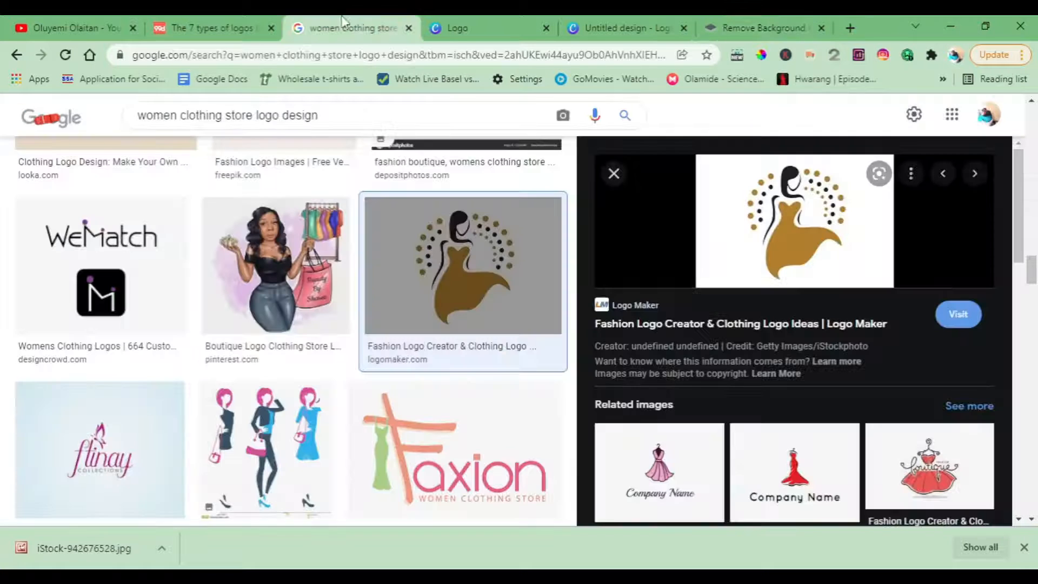
{"action": "left_click", "coordinate": [778, 28]}
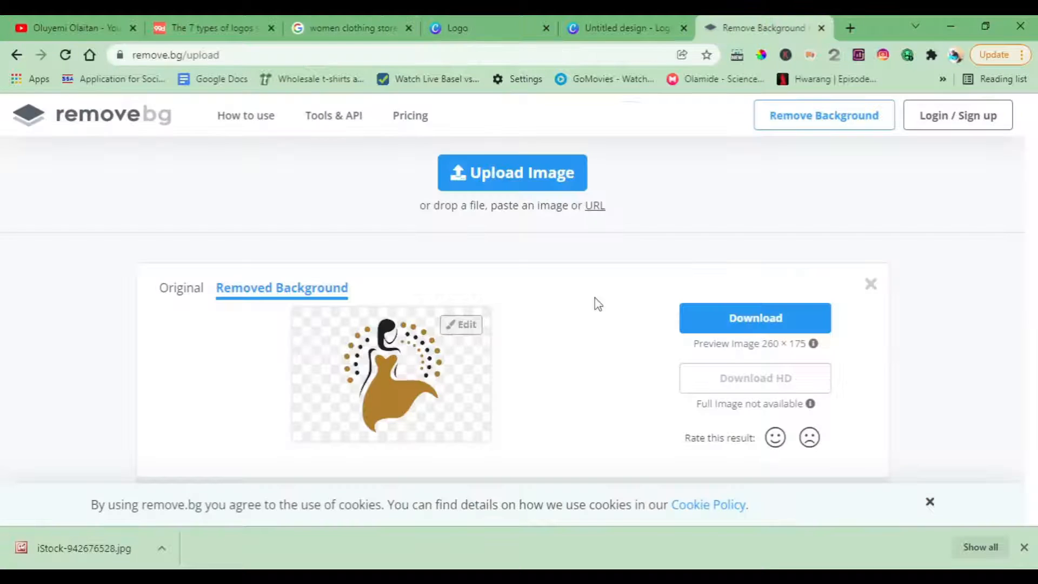
{"action": "left_click", "coordinate": [1024, 547]}
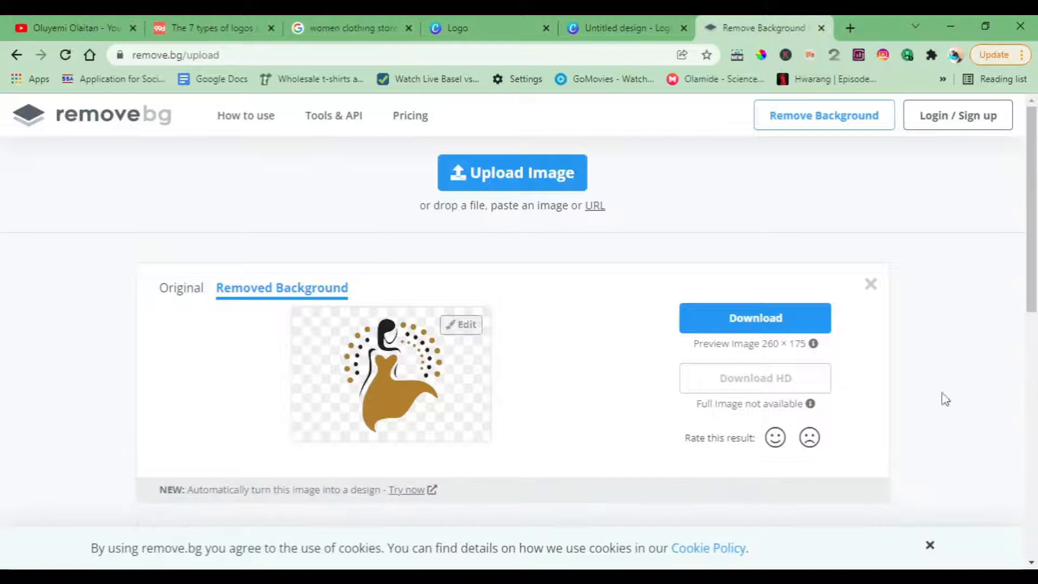
{"action": "left_click", "coordinate": [755, 319]}
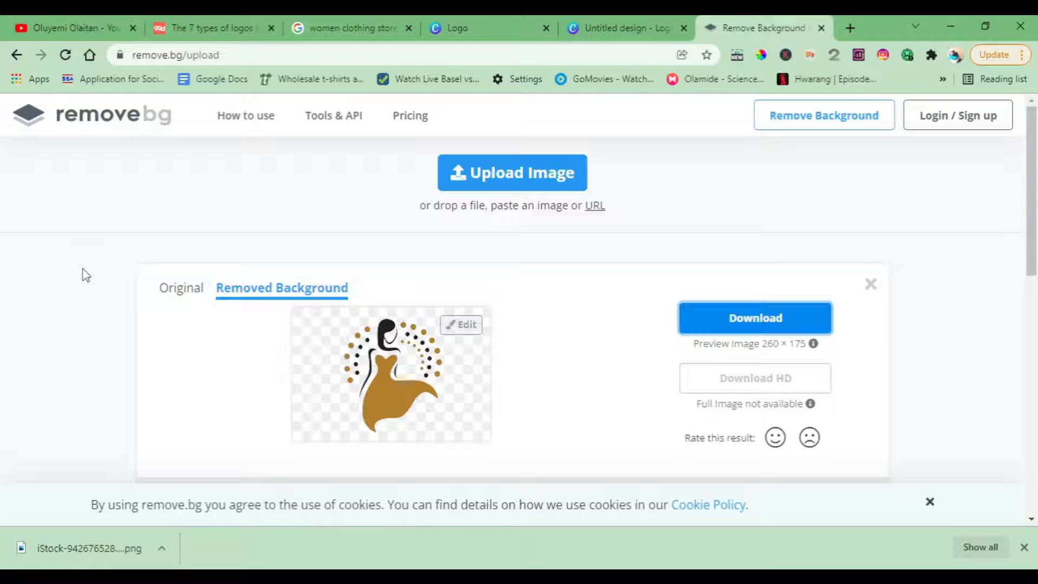
Return to the blank Canva logo design and upload the downloaded background-free PNG.
{"action": "left_click", "coordinate": [512, 15]}
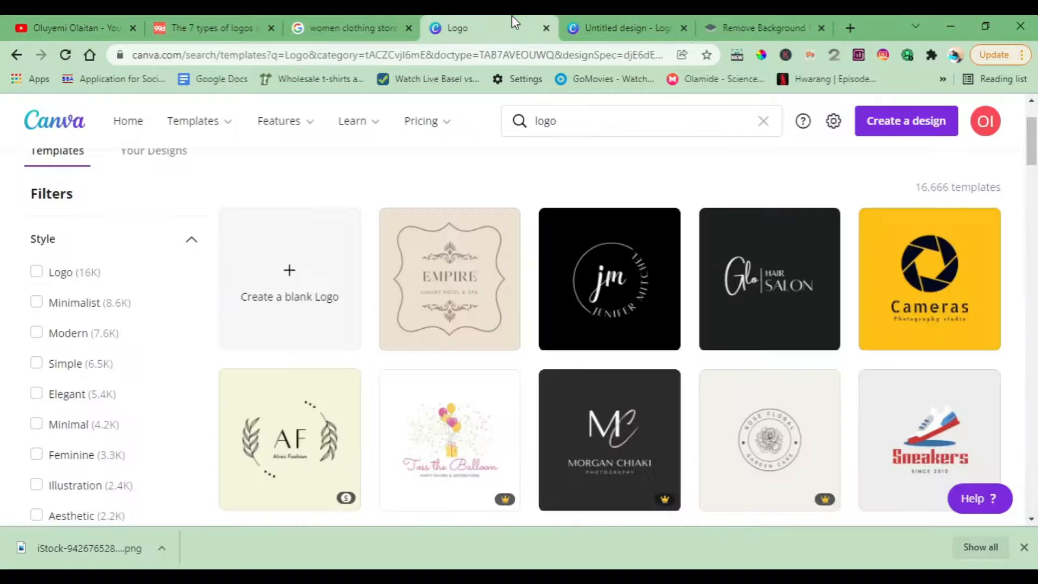
{"action": "left_click", "coordinate": [604, 22]}
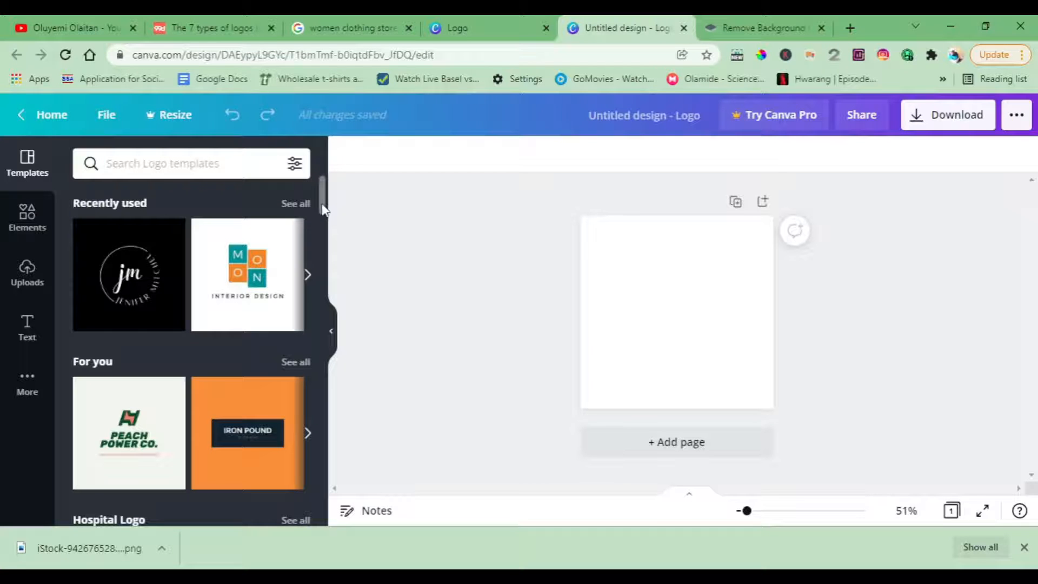
{"action": "mouse_move", "coordinate": [323, 208]}
{"action": "left_mouse_down"}
{"action": "mouse_move", "coordinate": [333, 323]}
{"action": "mouse_move", "coordinate": [327, 208]}
{"action": "left_mouse_up"}
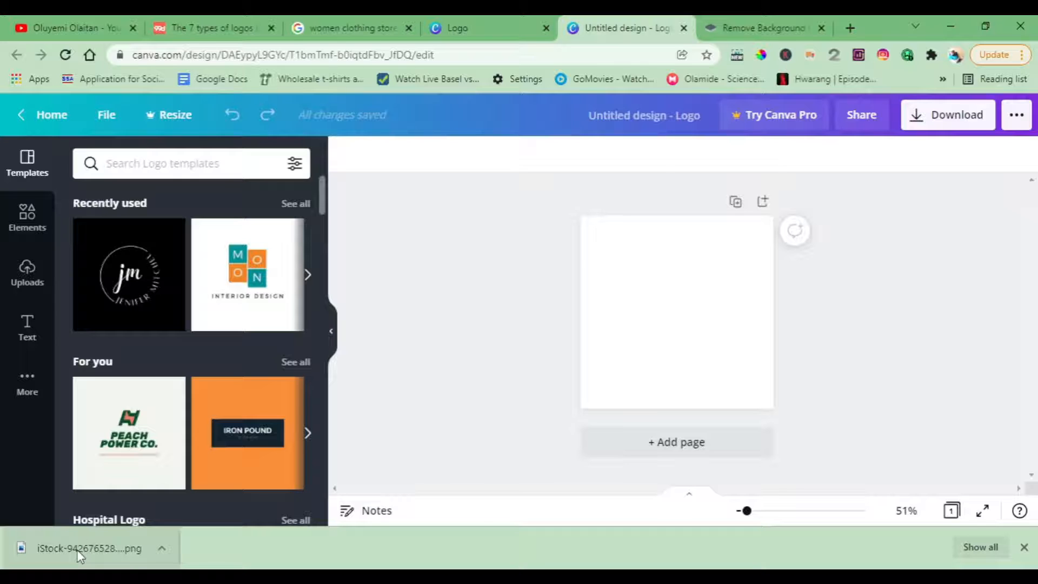
{"action": "left_click_drag", "start_coordinate": [80, 555], "coordinate": [146, 323]}
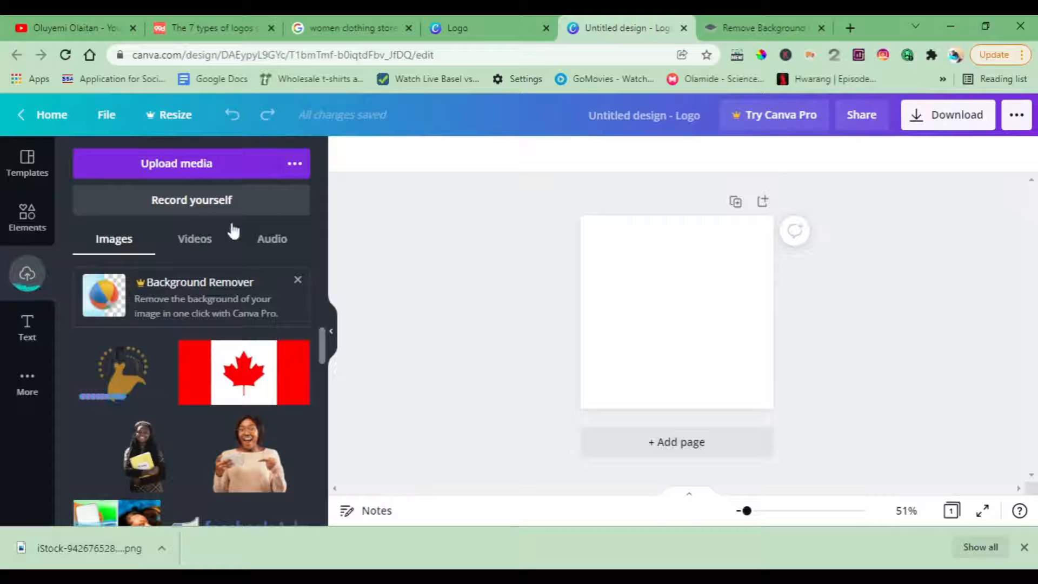
{"action": "left_click", "coordinate": [171, 164]}
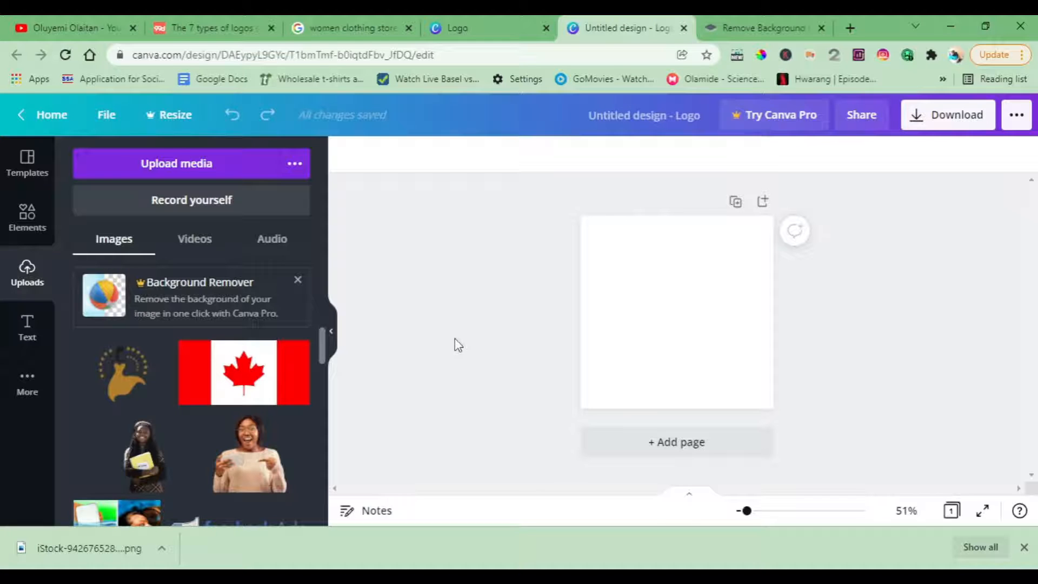
Place the uploaded gold-dress cutout on the blank logo page and enlarge it.
{"action": "left_click", "coordinate": [119, 382]}
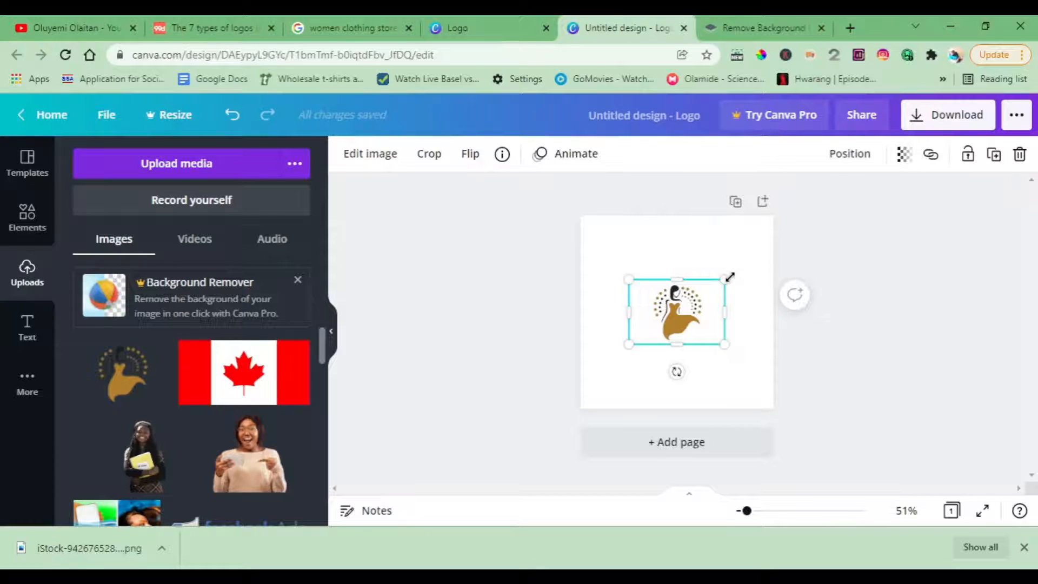
{"action": "left_click_drag", "start_coordinate": [722, 284], "coordinate": [752, 255]}
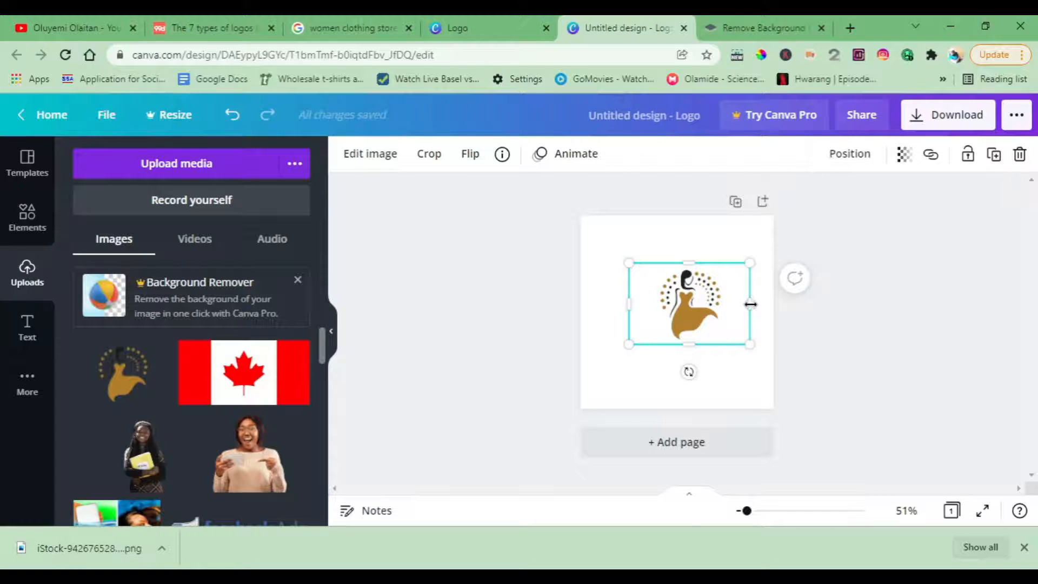
{"action": "mouse_move", "coordinate": [750, 304]}
{"action": "left_mouse_down"}
{"action": "mouse_move", "coordinate": [699, 304]}
{"action": "mouse_move", "coordinate": [754, 312]}
{"action": "left_mouse_up"}
{"action": "left_click", "coordinate": [874, 303]}
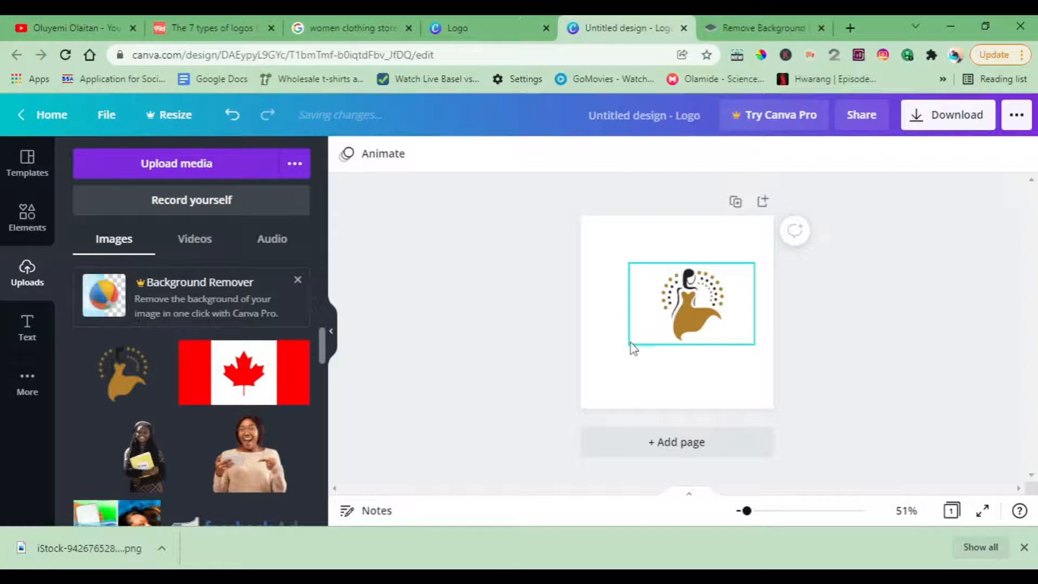
{"action": "left_click", "coordinate": [648, 335]}
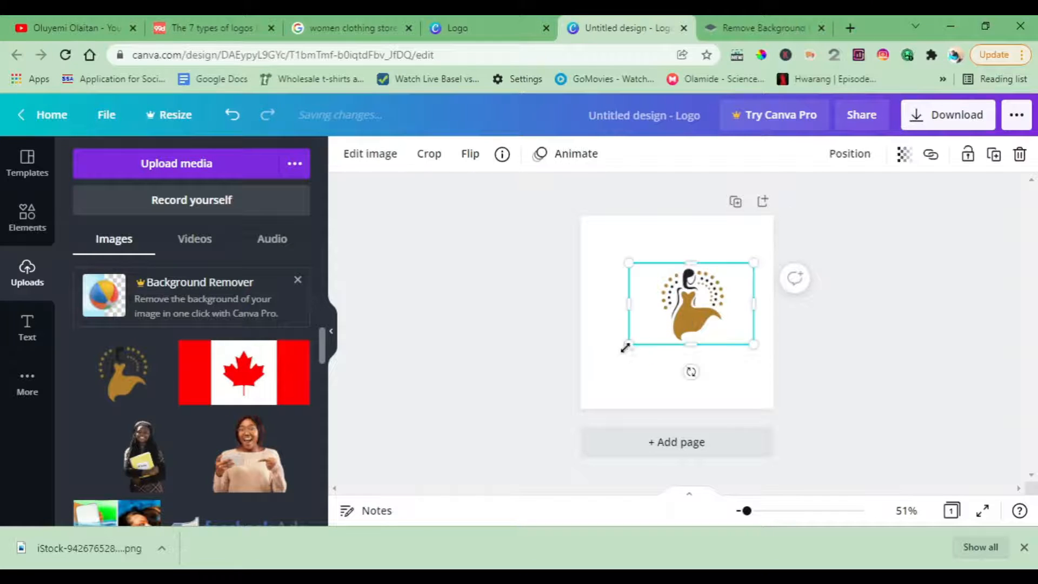
{"action": "mouse_move", "coordinate": [626, 347]}
{"action": "left_mouse_down"}
{"action": "mouse_move", "coordinate": [663, 299]}
{"action": "mouse_move", "coordinate": [614, 349]}
{"action": "mouse_move", "coordinate": [621, 329]}
{"action": "mouse_move", "coordinate": [612, 340]}
{"action": "left_mouse_up"}
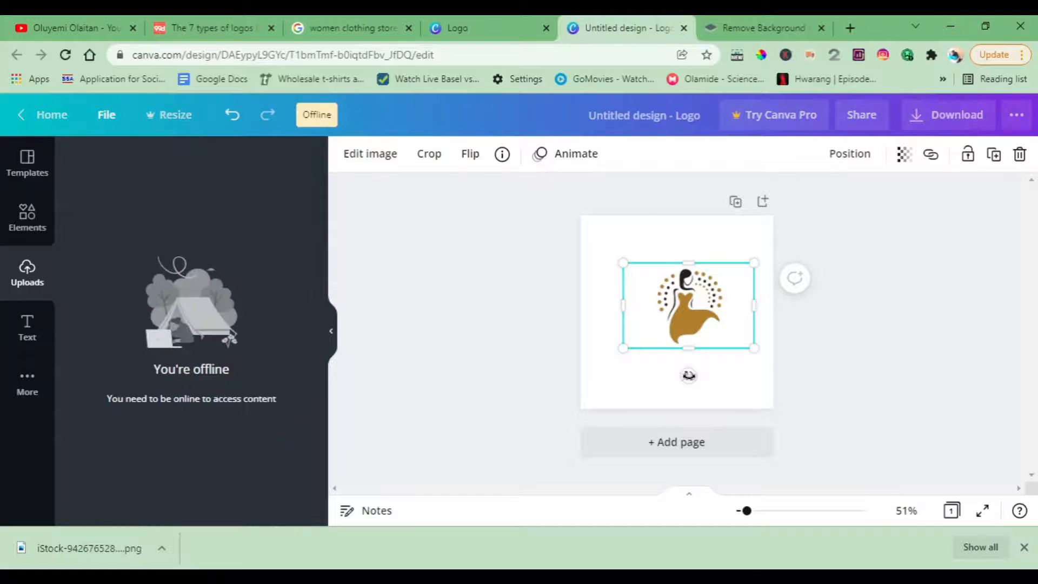
Try rotating the gold-dress graphic on the page, and undo the rotation.
{"action": "left_click_drag", "start_coordinate": [688, 375], "coordinate": [669, 327]}
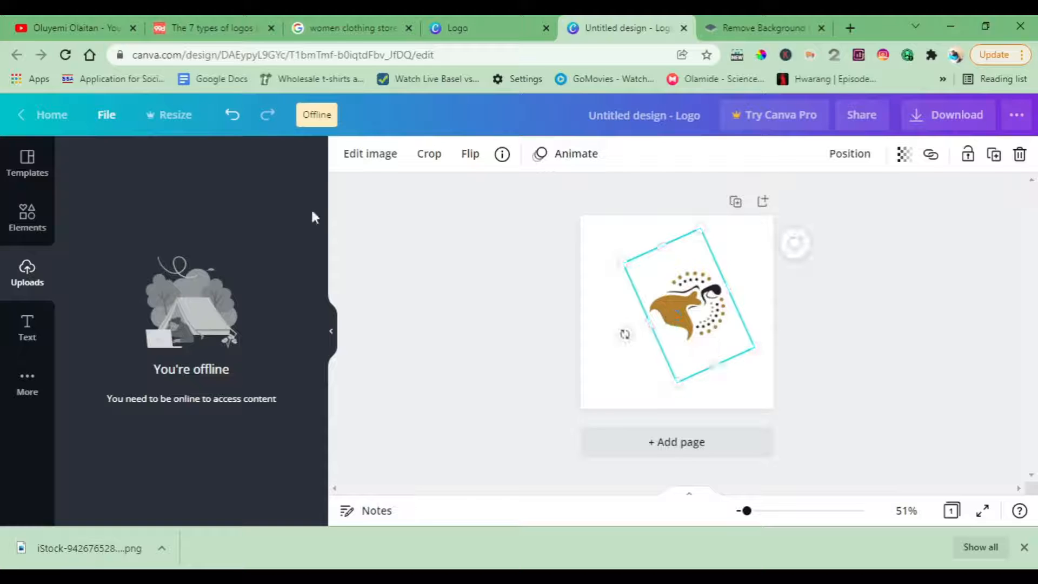
{"action": "left_click", "coordinate": [233, 114]}
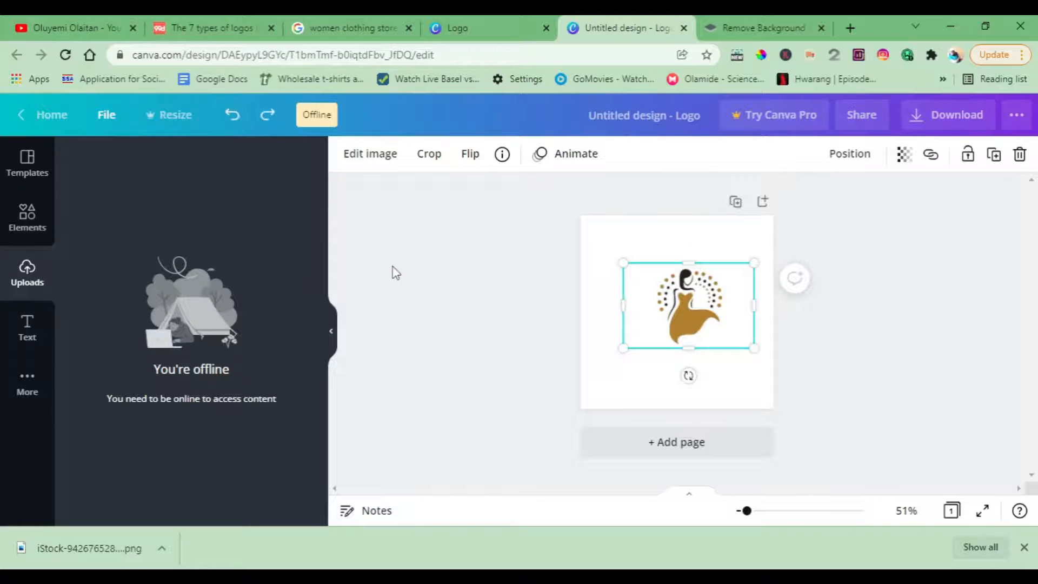
{"action": "left_click", "coordinate": [498, 302]}
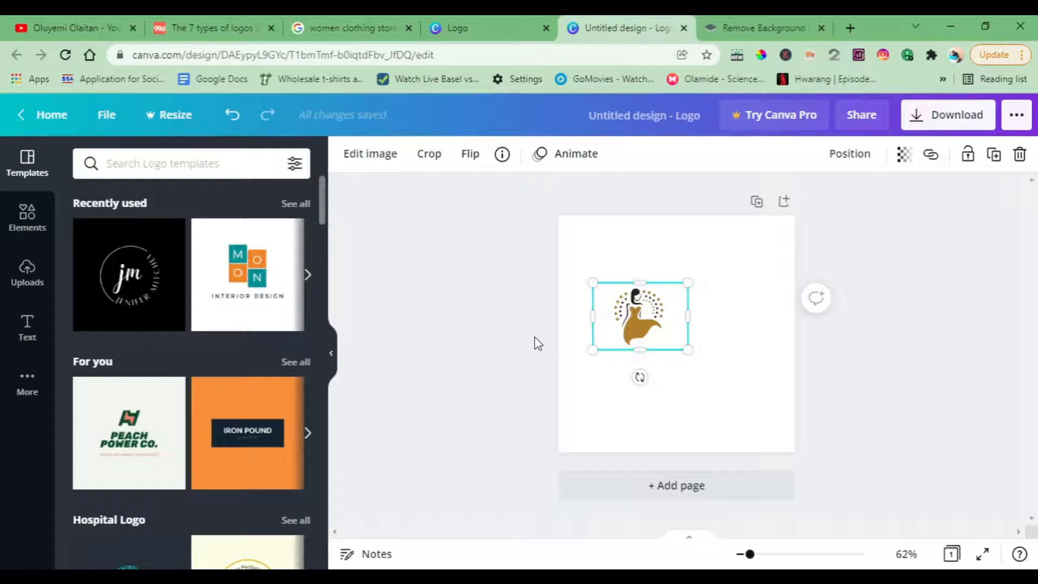
Shrink the gold-dress graphic and position it left of the page's centre, leaving room for text beside it.
{"action": "left_click_drag", "start_coordinate": [627, 319], "coordinate": [638, 320]}
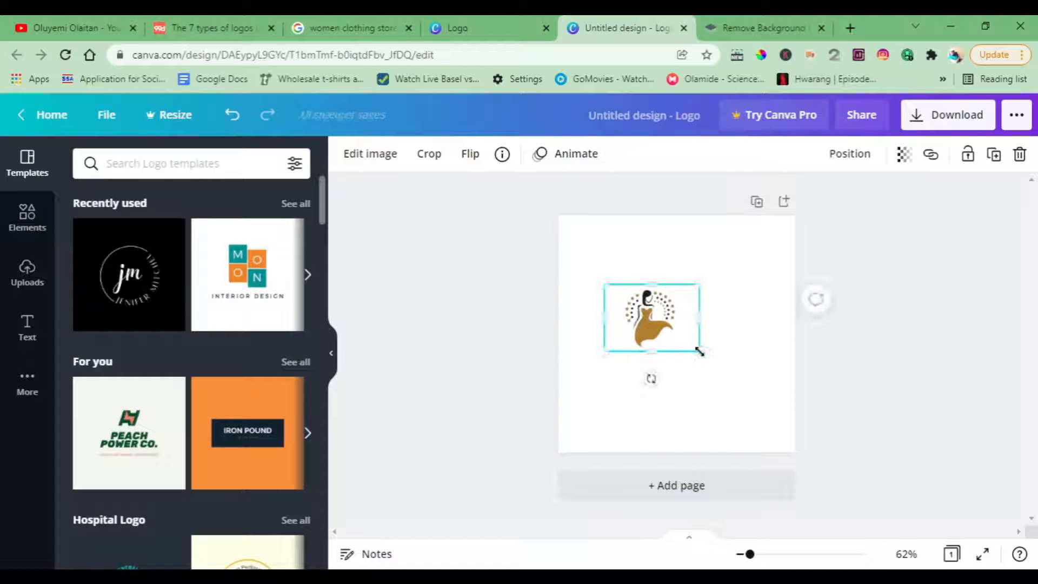
{"action": "left_click_drag", "start_coordinate": [699, 351], "coordinate": [644, 323]}
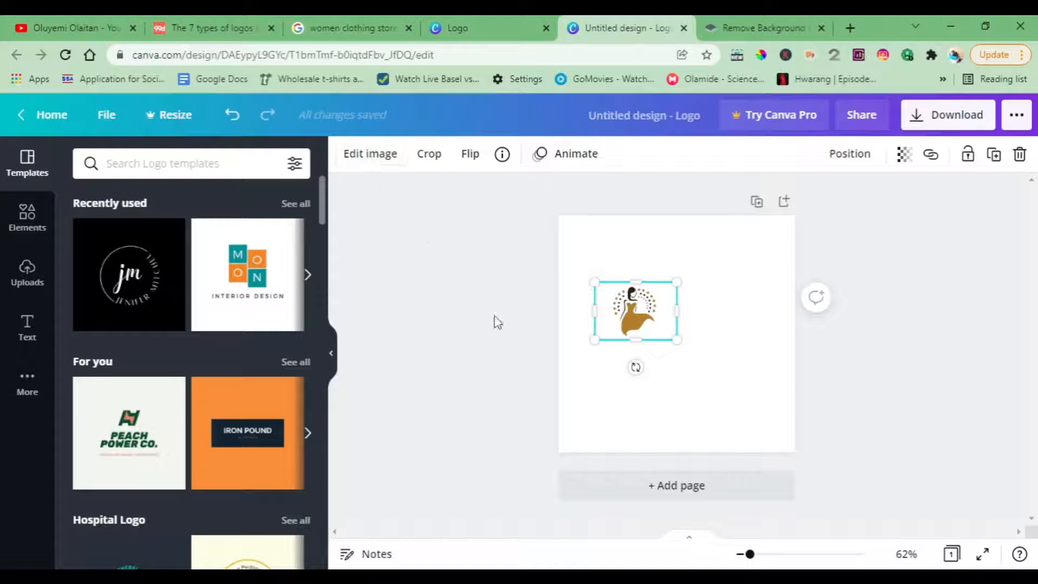
Adjust the gold-dress graphic's colours to brightness -23, contrast 39 and saturation 31.
{"action": "left_click", "coordinate": [371, 155]}
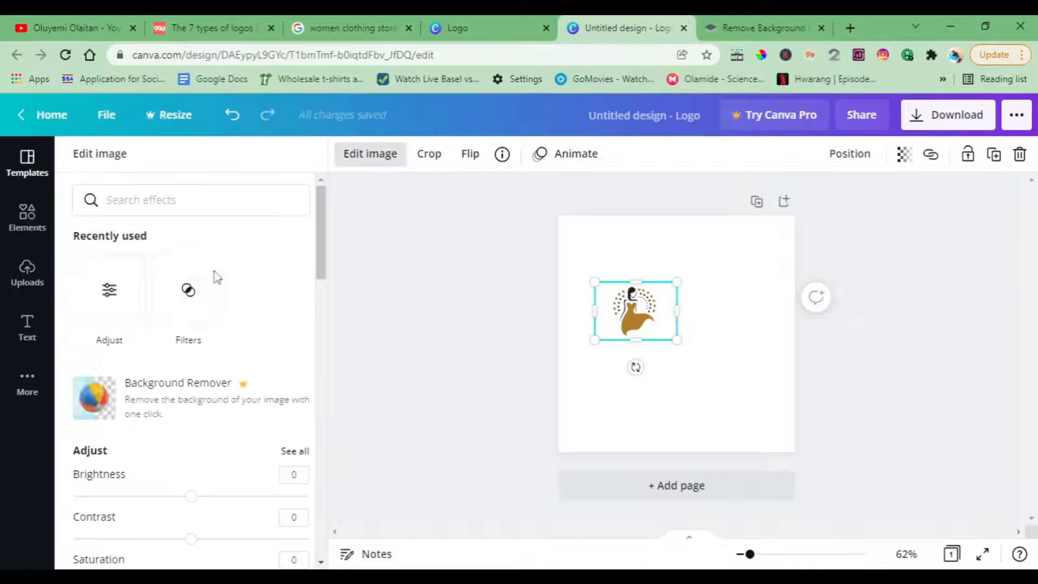
{"action": "left_click_drag", "start_coordinate": [320, 238], "coordinate": [319, 281]}
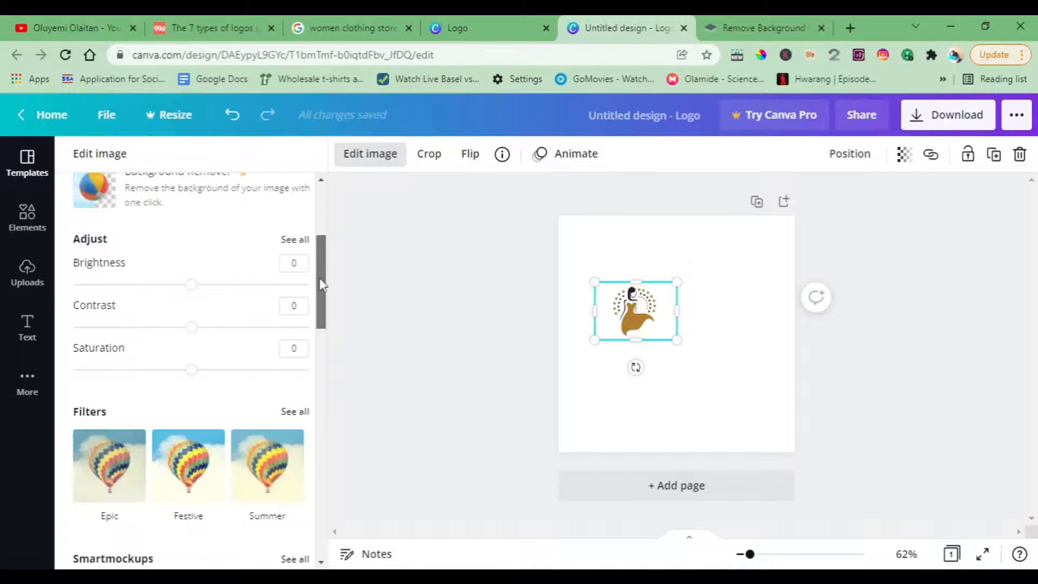
{"action": "left_click_drag", "start_coordinate": [193, 290], "coordinate": [239, 333]}
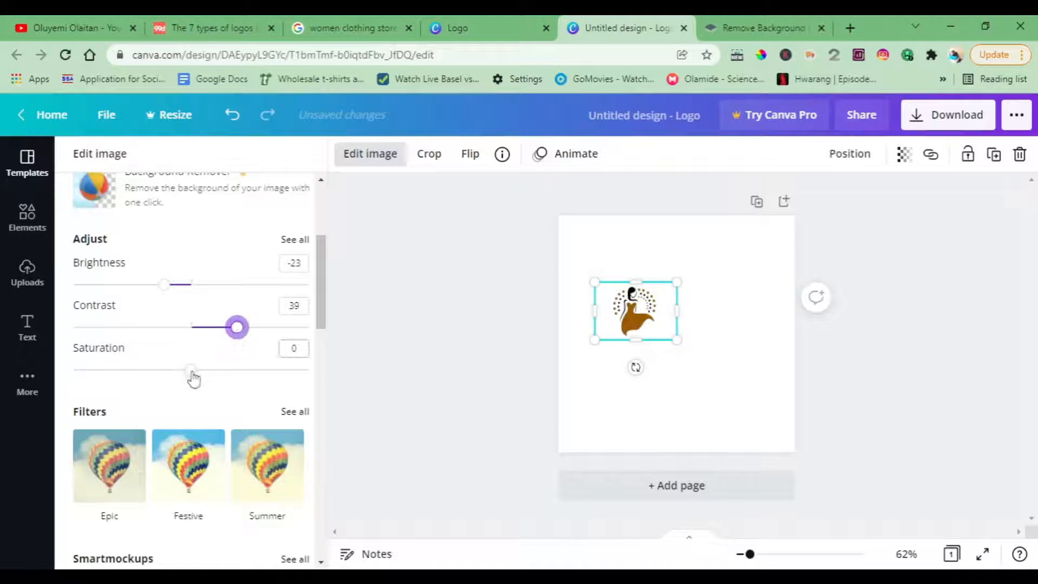
{"action": "left_click_drag", "start_coordinate": [194, 375], "coordinate": [230, 380]}
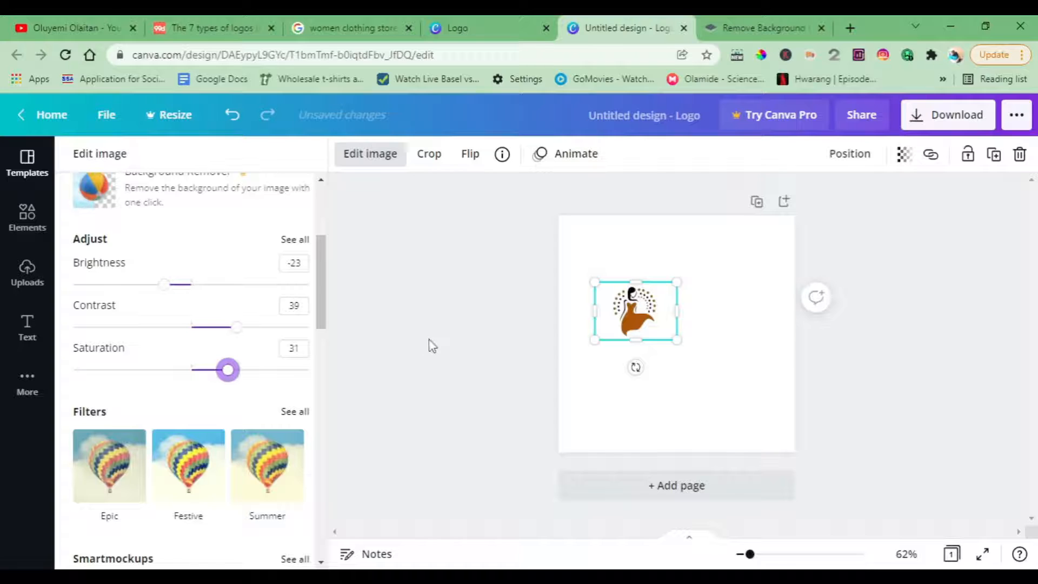
{"action": "left_click_drag", "start_coordinate": [319, 322], "coordinate": [314, 414]}
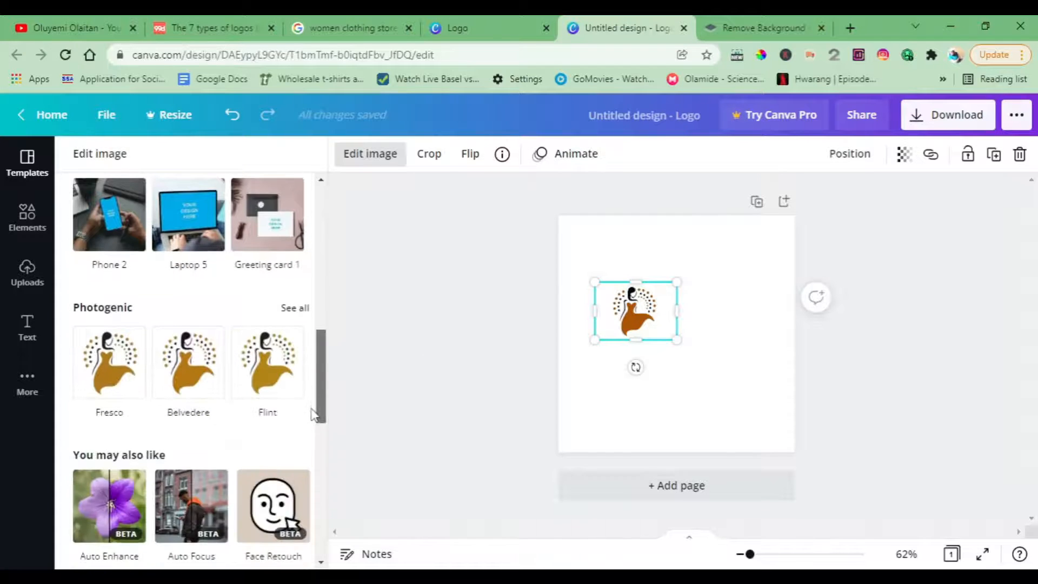
{"action": "left_click", "coordinate": [496, 373]}
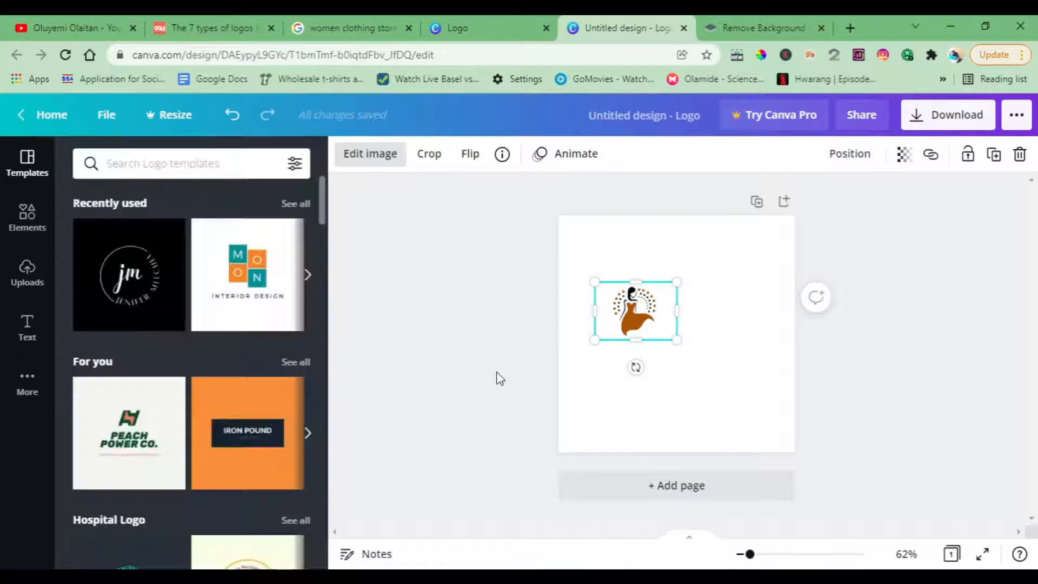
{"action": "left_click", "coordinate": [899, 379]}
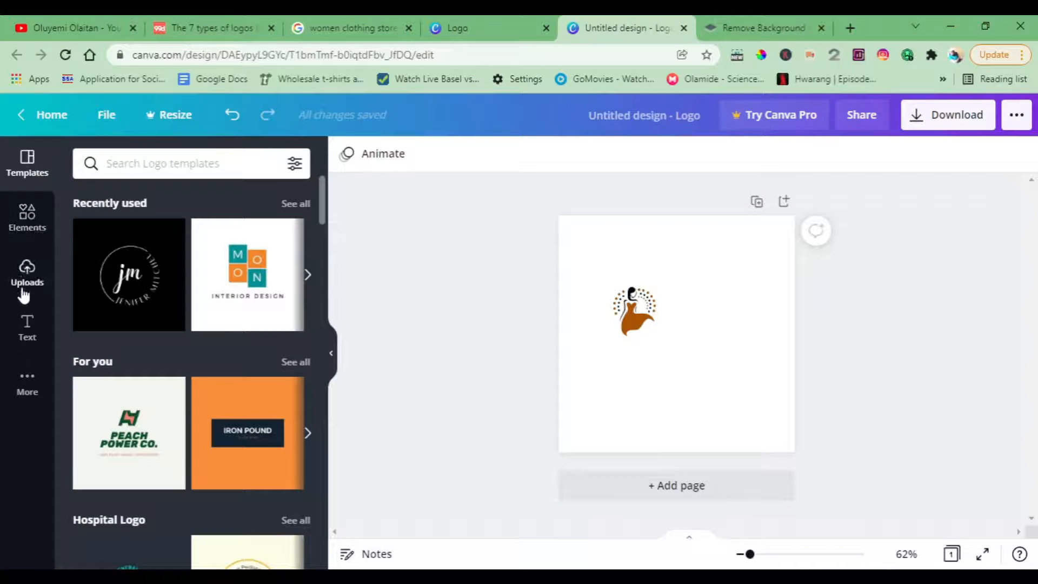
Add a heading to the logo page with the text "Mide Clothing".
{"action": "left_click", "coordinate": [27, 380]}
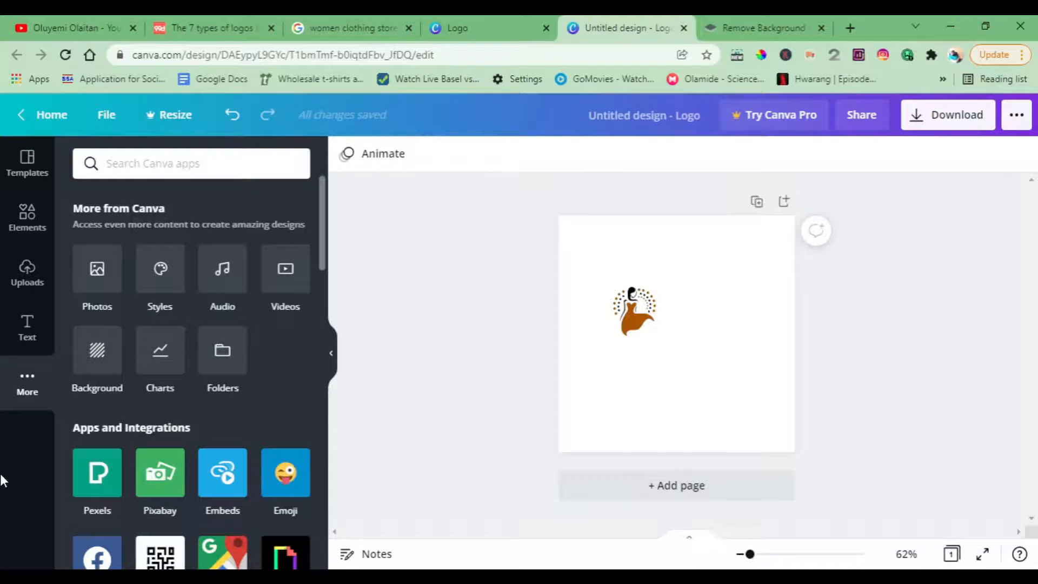
{"action": "left_click", "coordinate": [29, 327]}
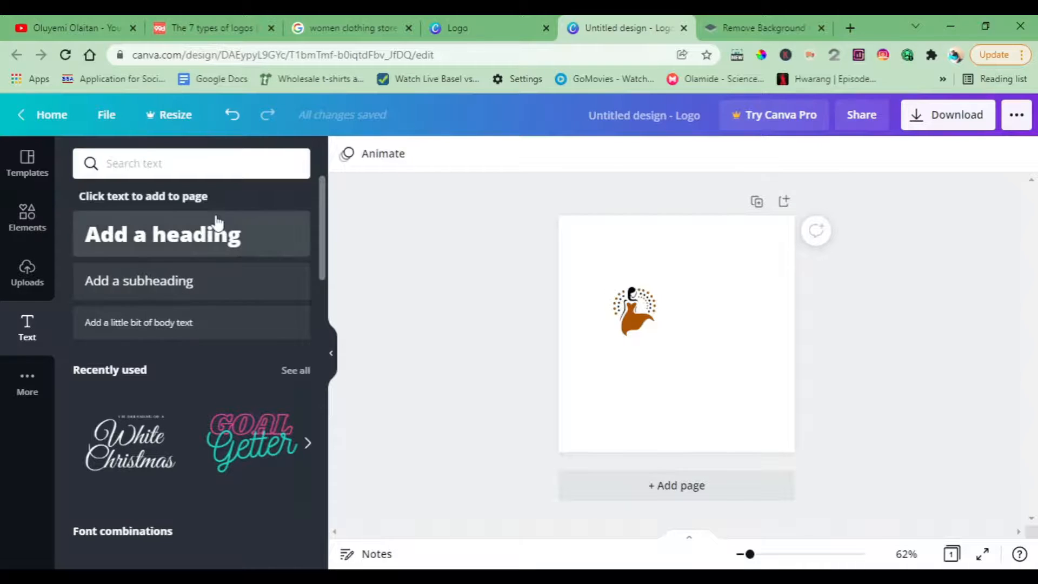
{"action": "left_click", "coordinate": [173, 243]}
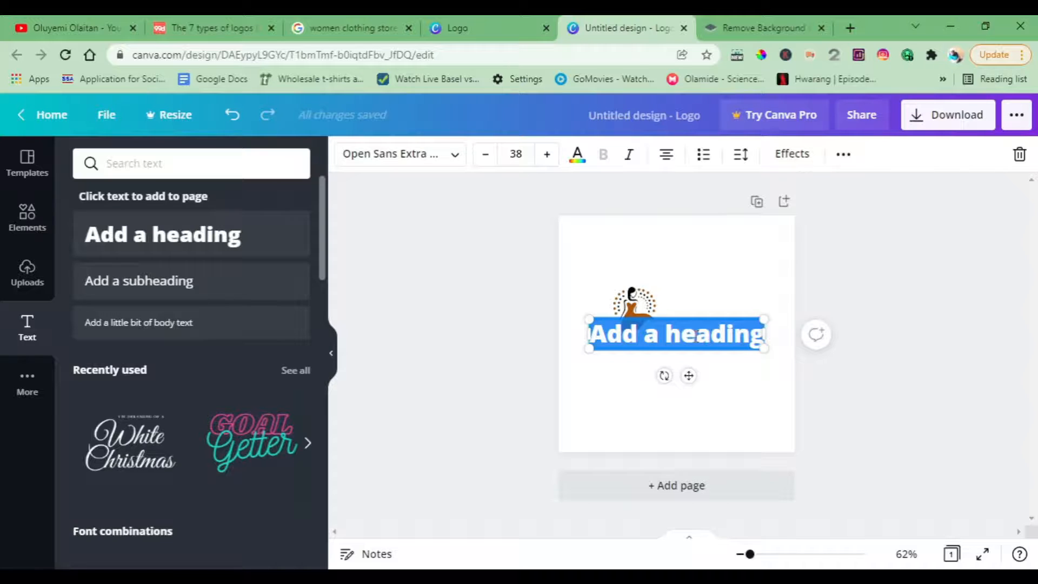
{"action": "type", "text": "Mid"}
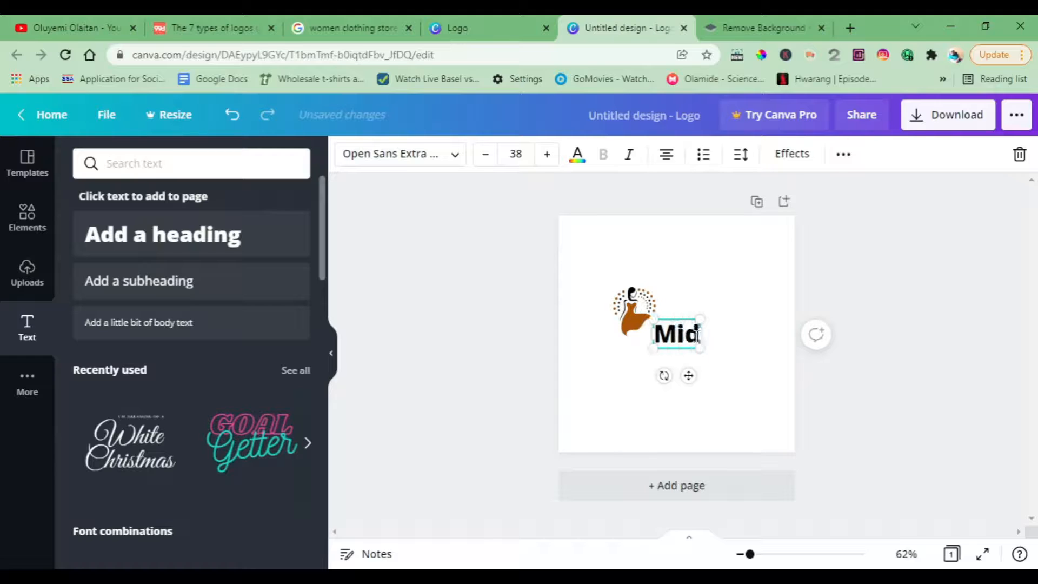
{"action": "type", "text": "e Clothing"}
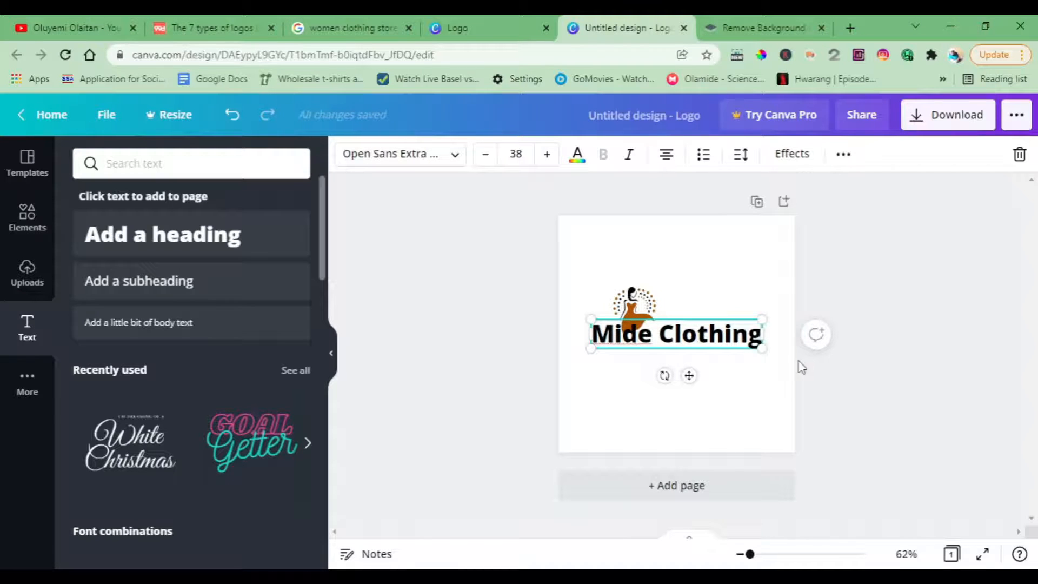
{"action": "left_click", "coordinate": [839, 425]}
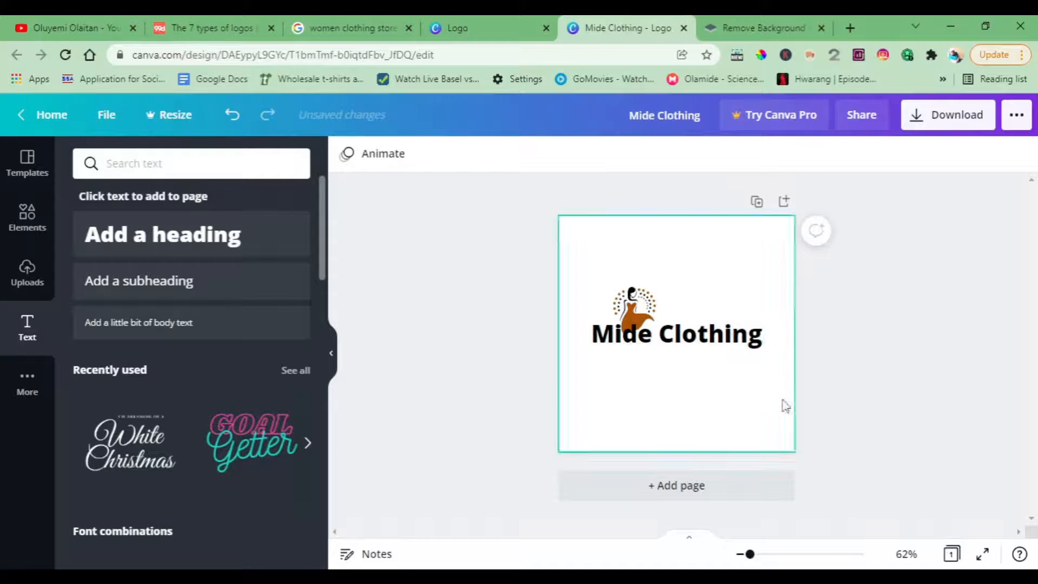
Set the "Mide Clothing" heading's font size to 18 and move it just right of the dress graphic.
{"action": "left_click", "coordinate": [714, 343]}
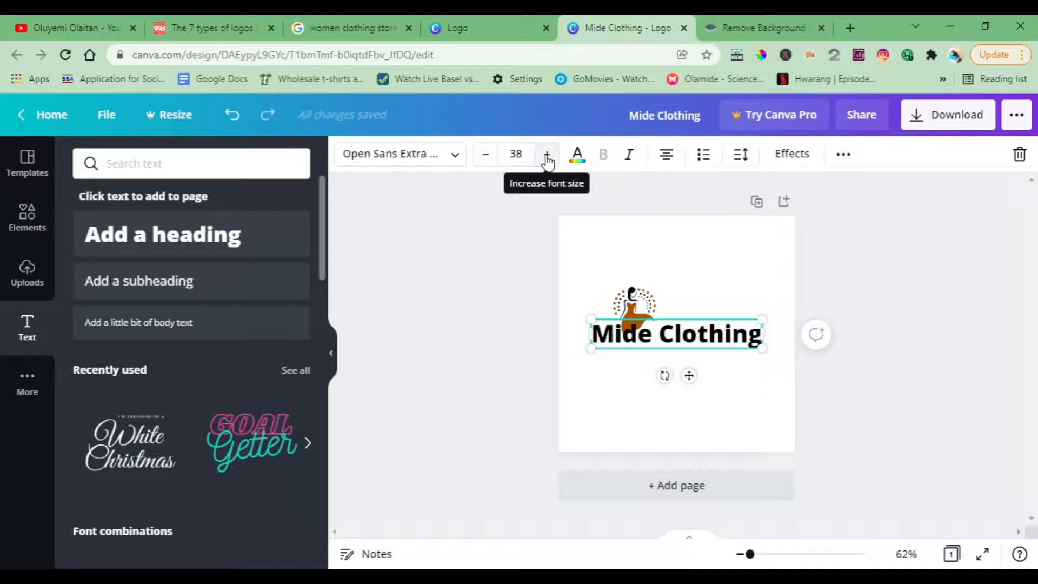
{"action": "left_click", "coordinate": [486, 161]}
{"action": "left_click", "coordinate": [516, 154]}
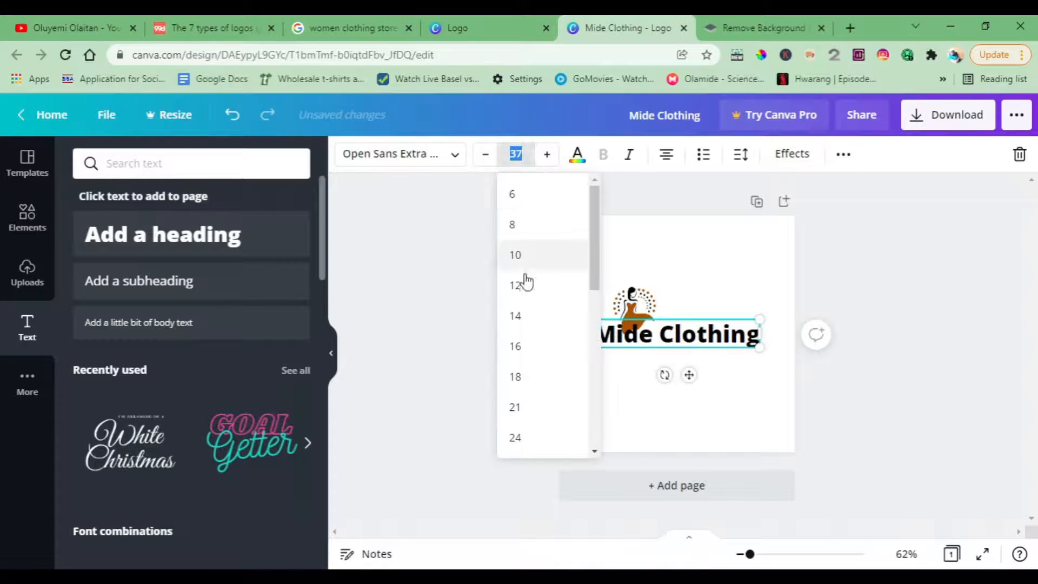
{"action": "left_click_drag", "start_coordinate": [597, 256], "coordinate": [597, 275]}
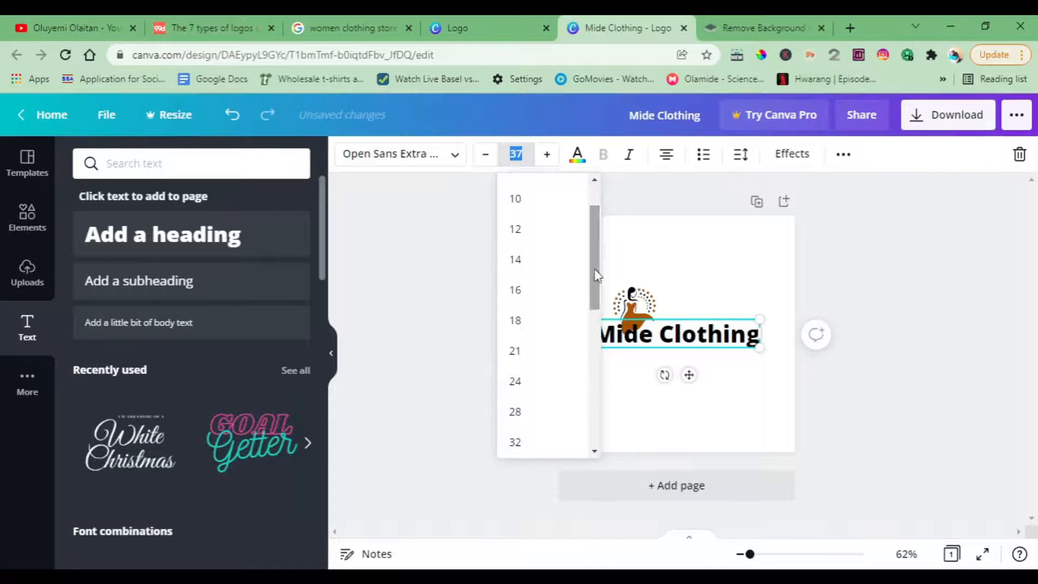
{"action": "left_click", "coordinate": [518, 319]}
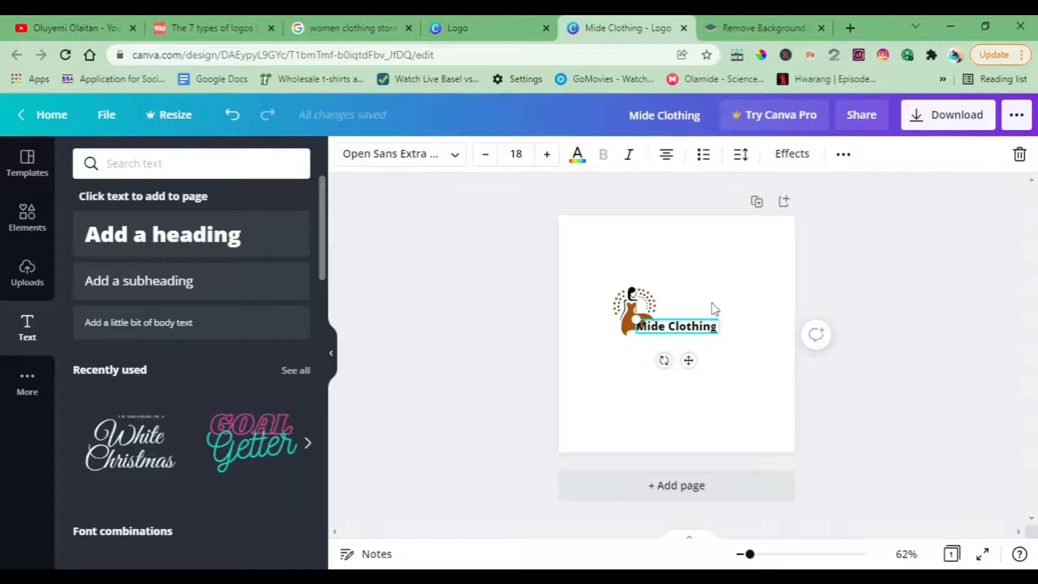
{"action": "left_click_drag", "start_coordinate": [687, 322], "coordinate": [717, 304]}
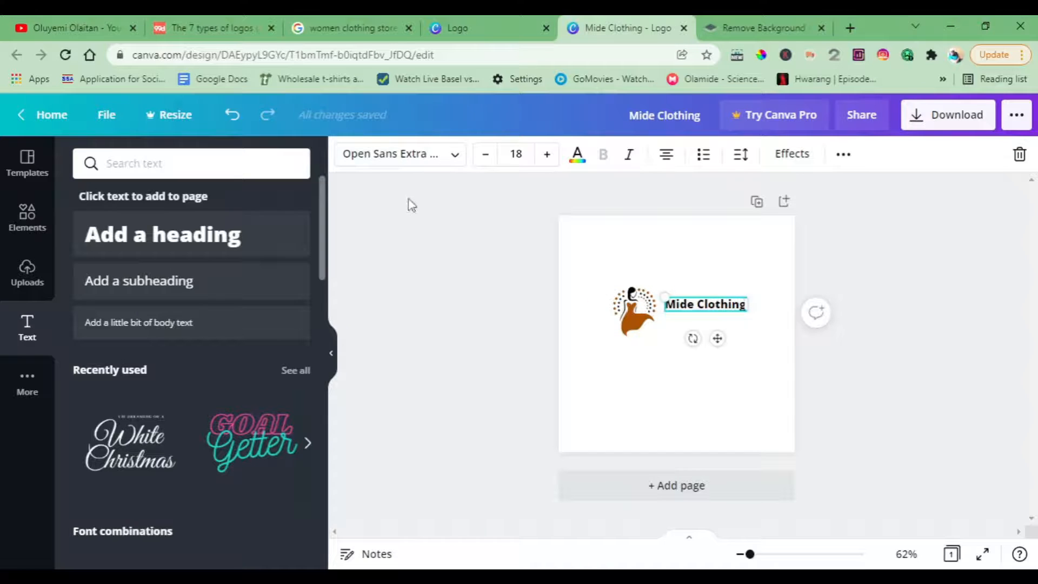
Change the "Mide Clothing" heading's font to Poppins Bold.
{"action": "left_click", "coordinate": [397, 170]}
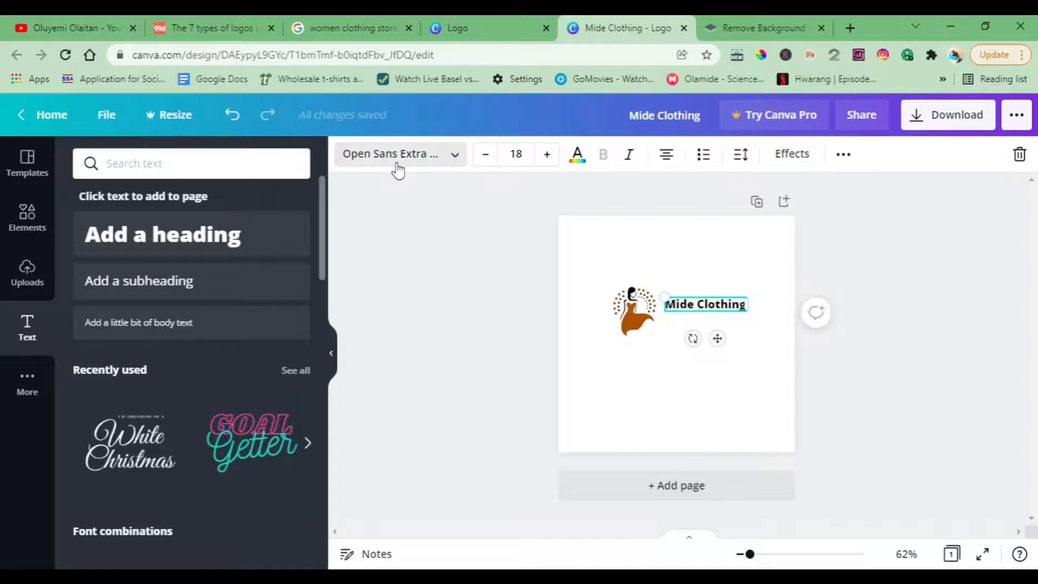
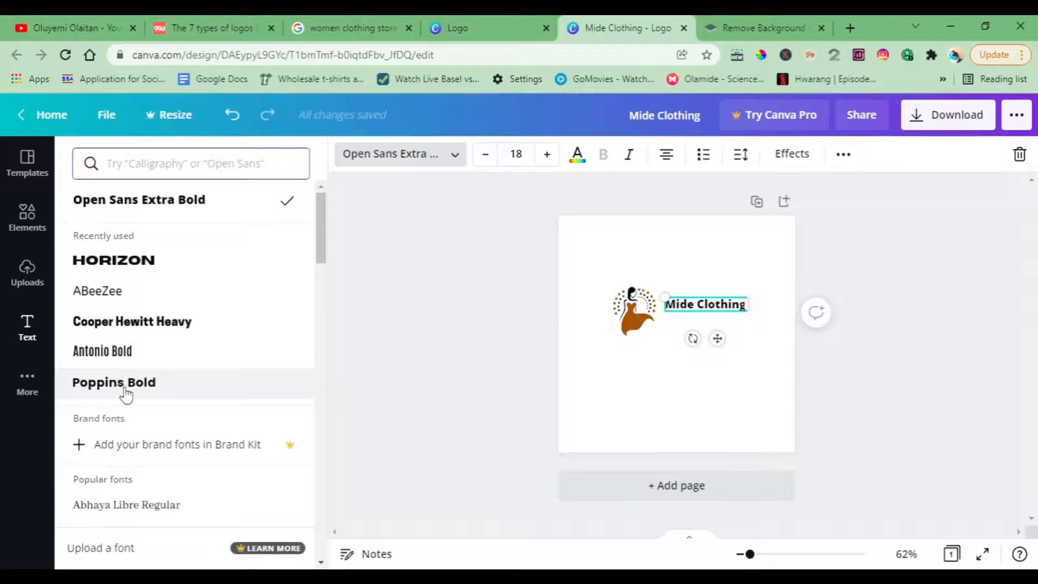
{"action": "left_click", "coordinate": [153, 389]}
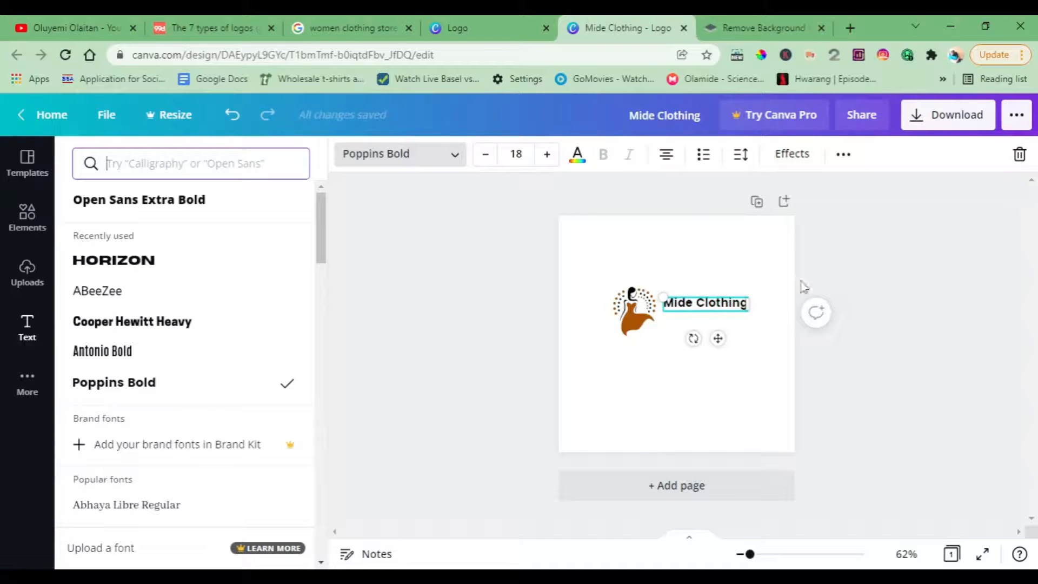
{"action": "left_click", "coordinate": [866, 280]}
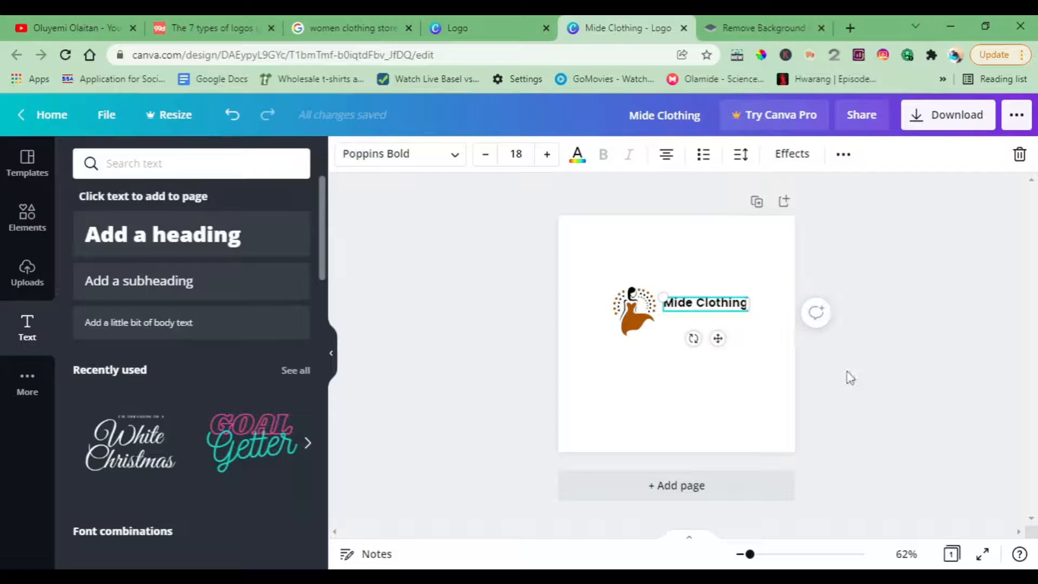
{"action": "left_click", "coordinate": [751, 380]}
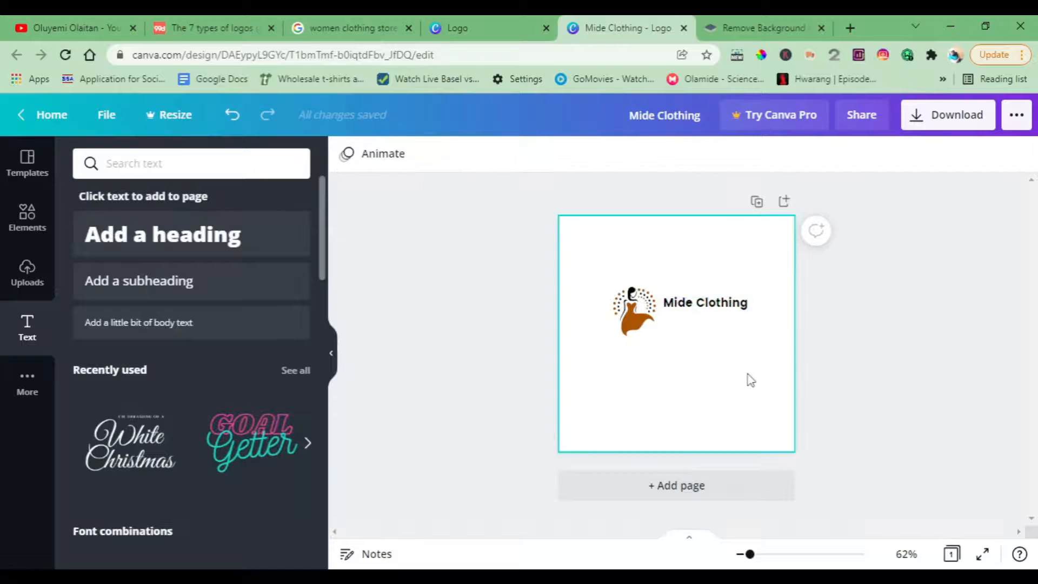
Increase the "Mide Clothing" heading's font size to 20.
{"action": "left_click", "coordinate": [720, 308]}
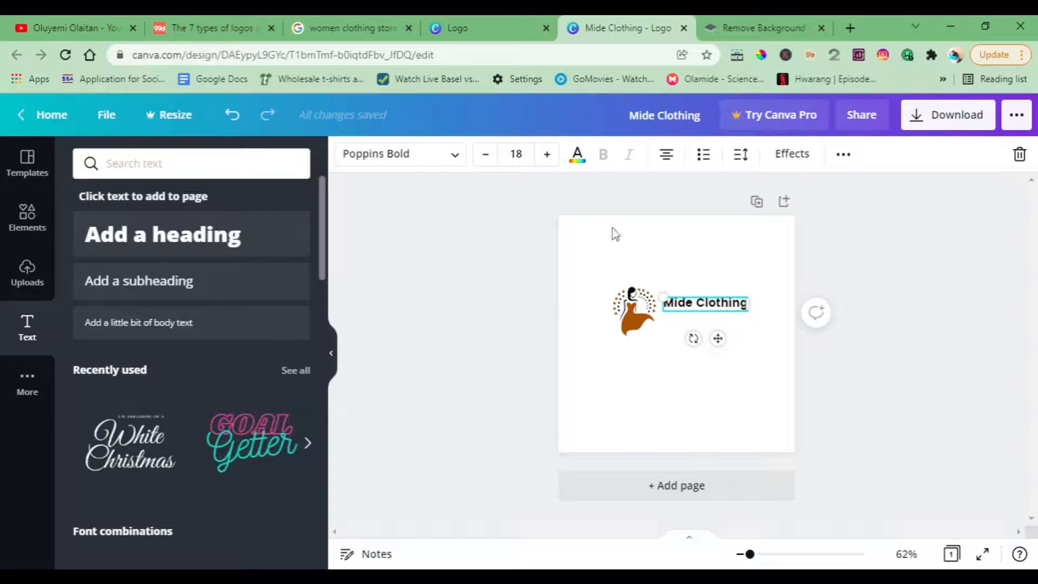
{"action": "left_click", "coordinate": [547, 154]}
{"action": "left_click", "coordinate": [547, 154]}
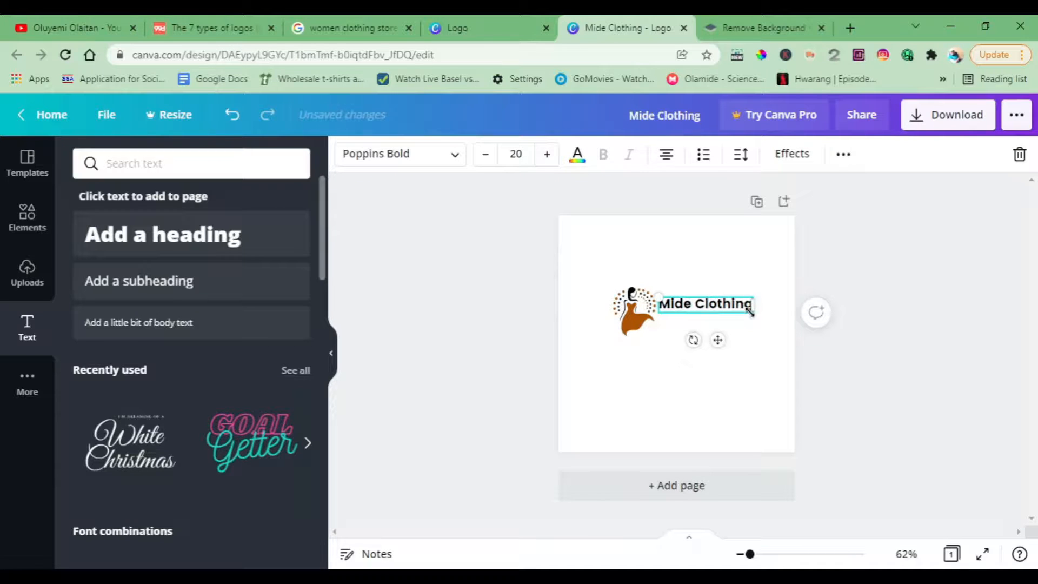
Try gold and purple as the "Mide Clothing" heading's text color, and set it back to black.
{"action": "left_click", "coordinate": [768, 318]}
{"action": "left_click", "coordinate": [741, 309]}
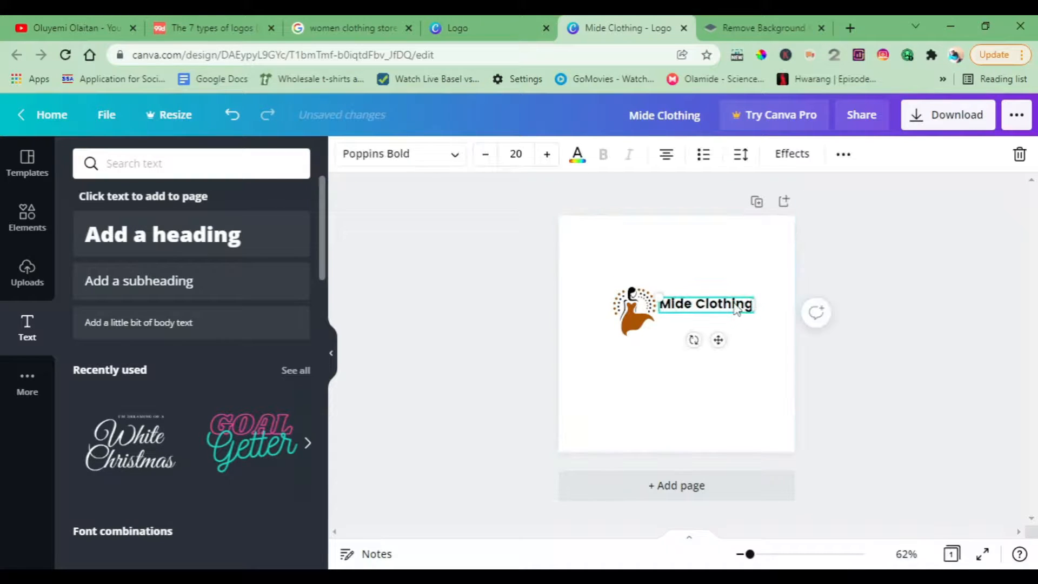
{"action": "left_click", "coordinate": [578, 157]}
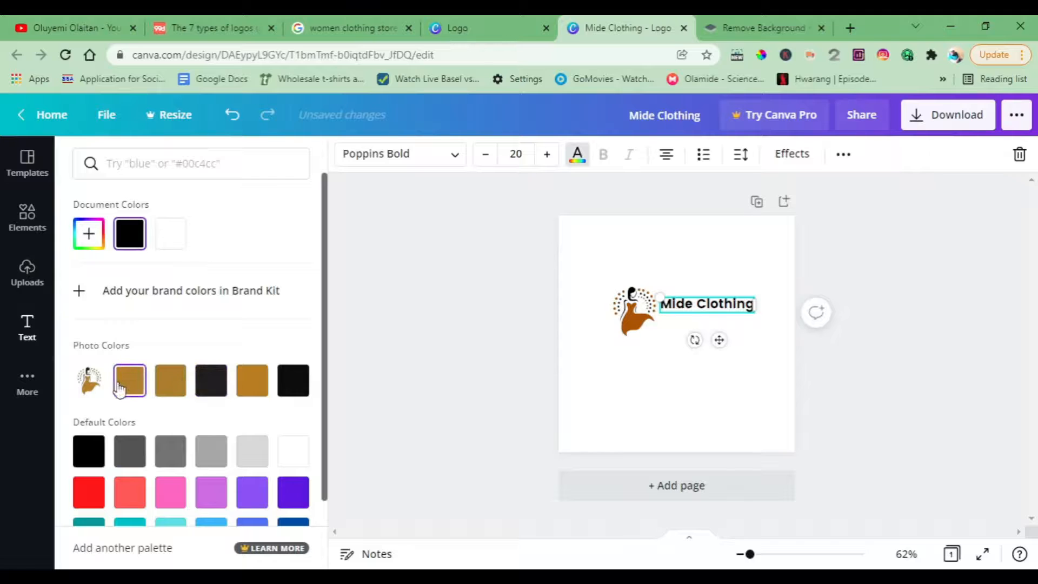
{"action": "left_click", "coordinate": [127, 381]}
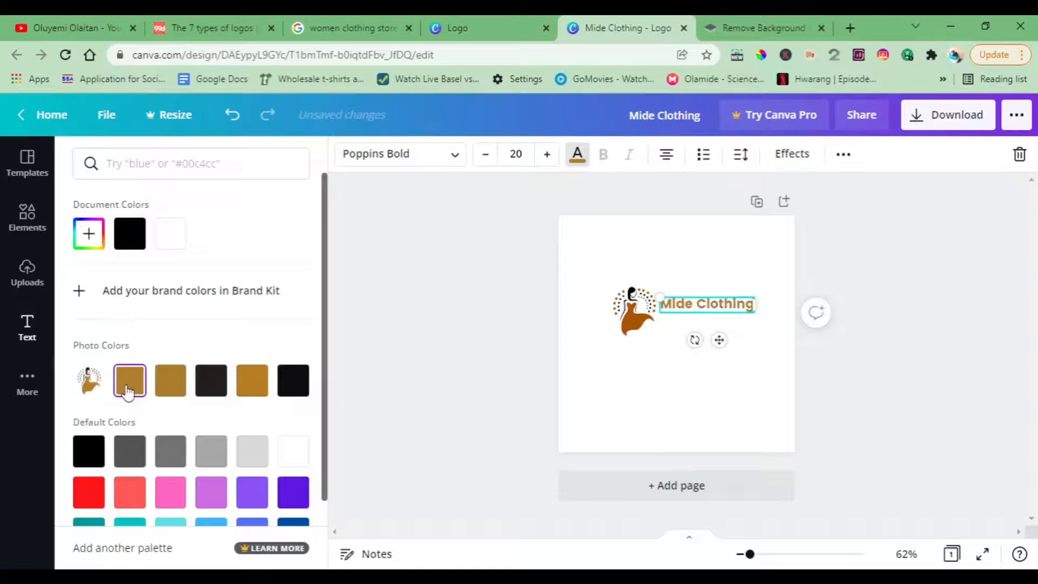
{"action": "left_click", "coordinate": [248, 387]}
{"action": "left_click", "coordinate": [295, 496]}
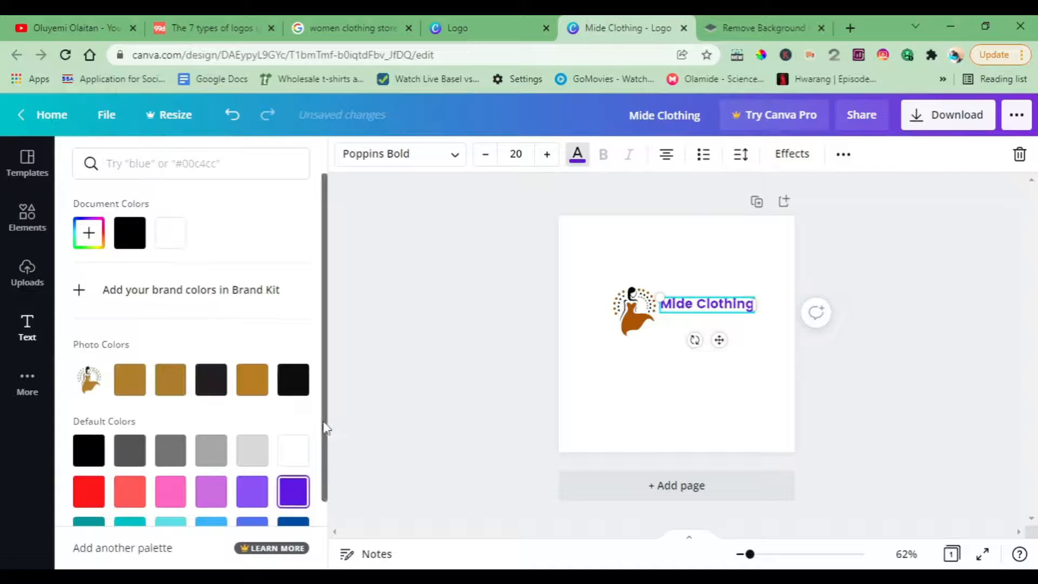
{"action": "left_click_drag", "start_coordinate": [326, 428], "coordinate": [321, 499]}
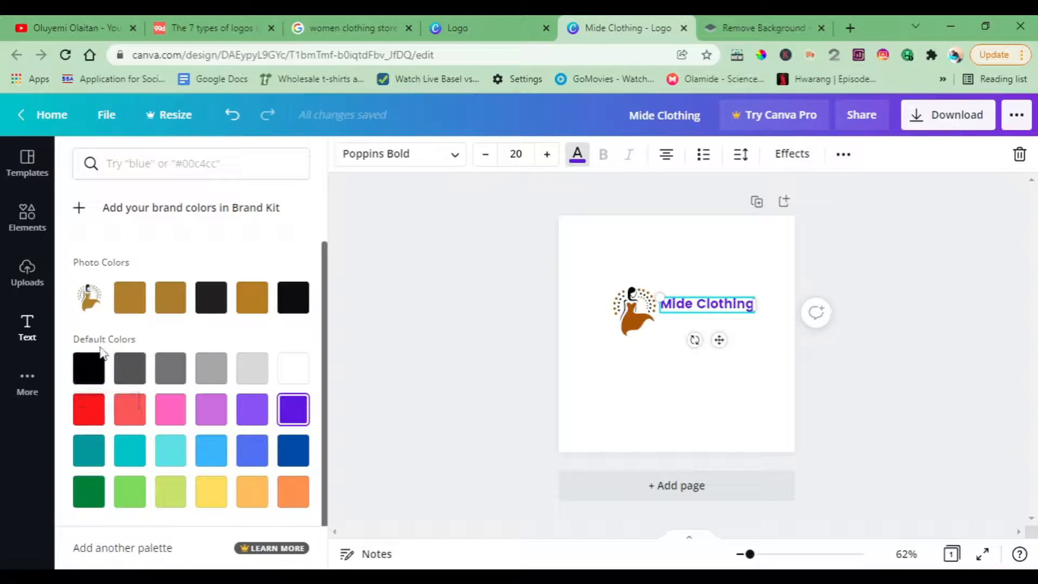
{"action": "left_click", "coordinate": [81, 376]}
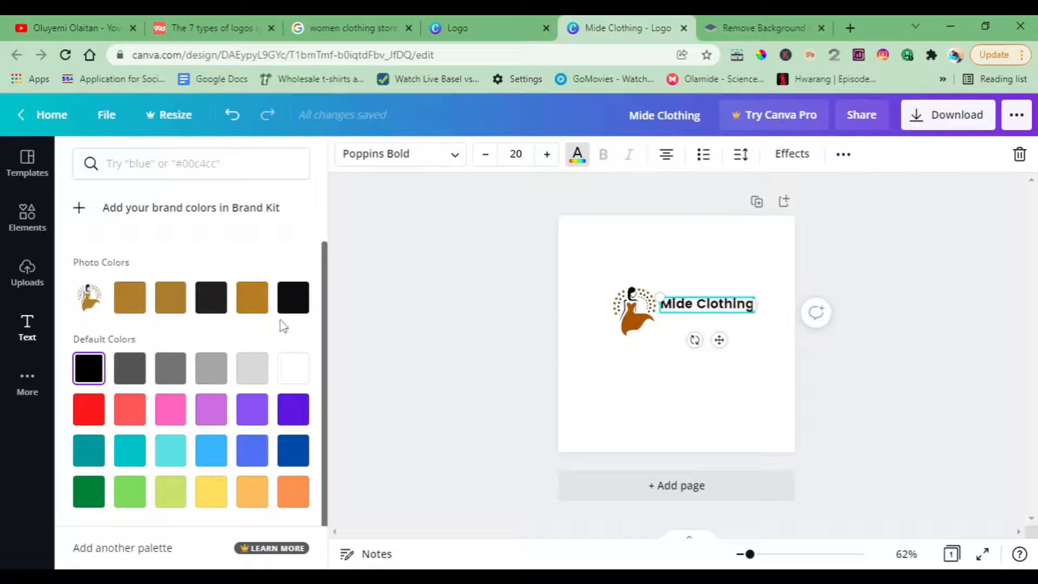
{"action": "left_click", "coordinate": [466, 326]}
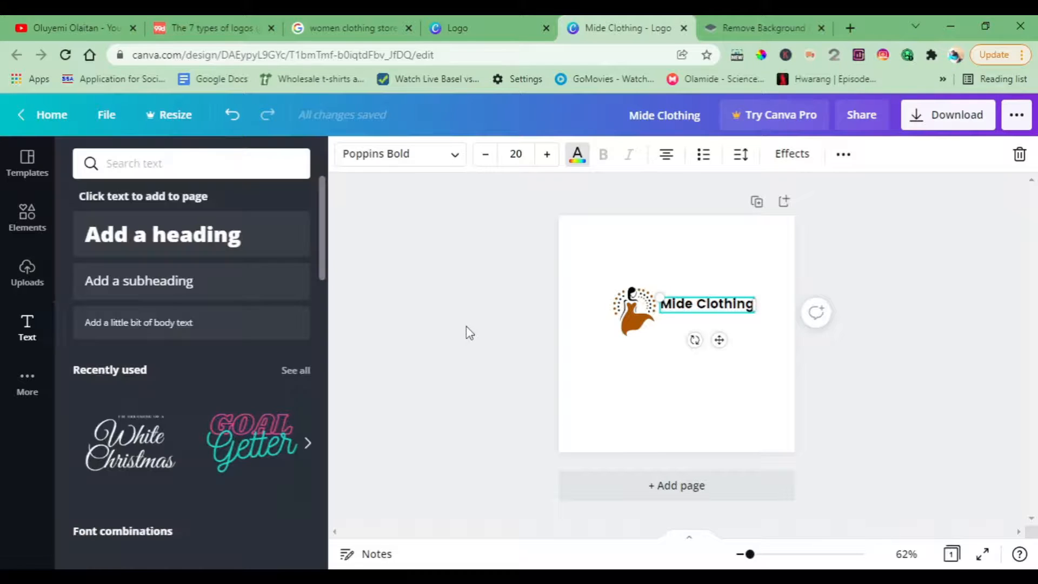
{"action": "left_click", "coordinate": [947, 314]}
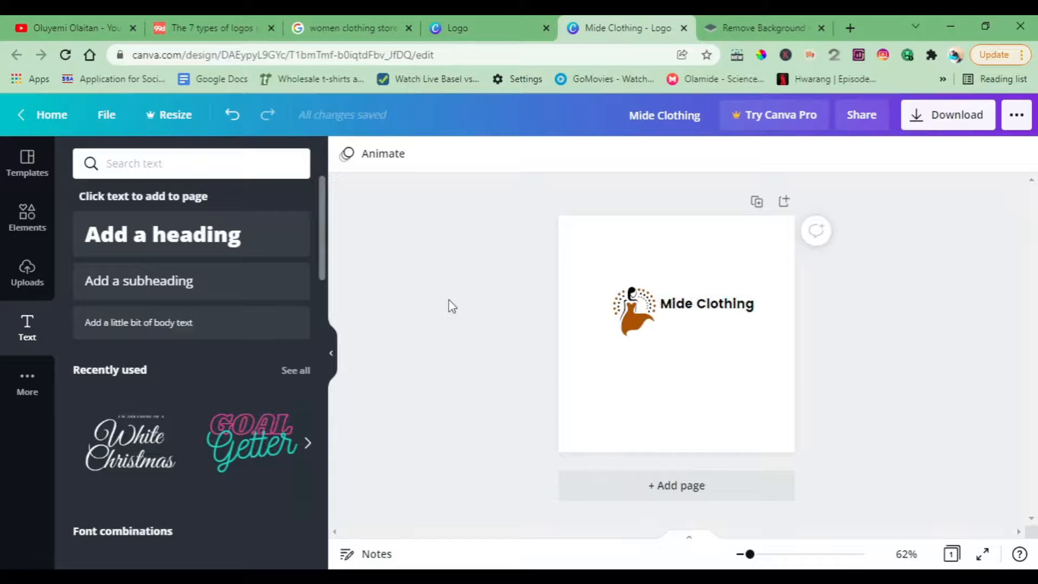
Add a body text to the logo page with the tagline "...exclusive everyday".
{"action": "left_click", "coordinate": [159, 331]}
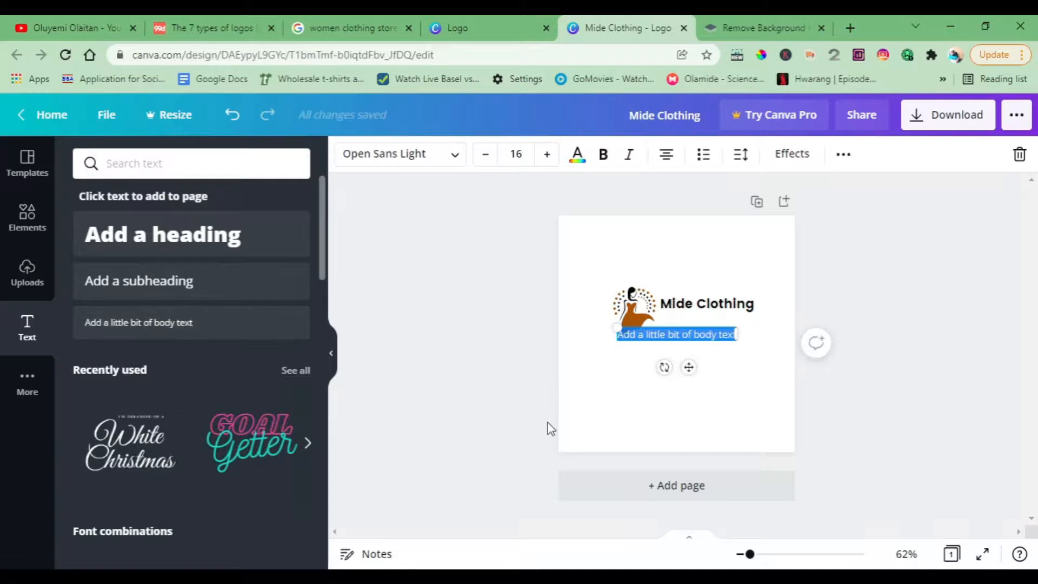
{"action": "key", "text": "BackSpace"}
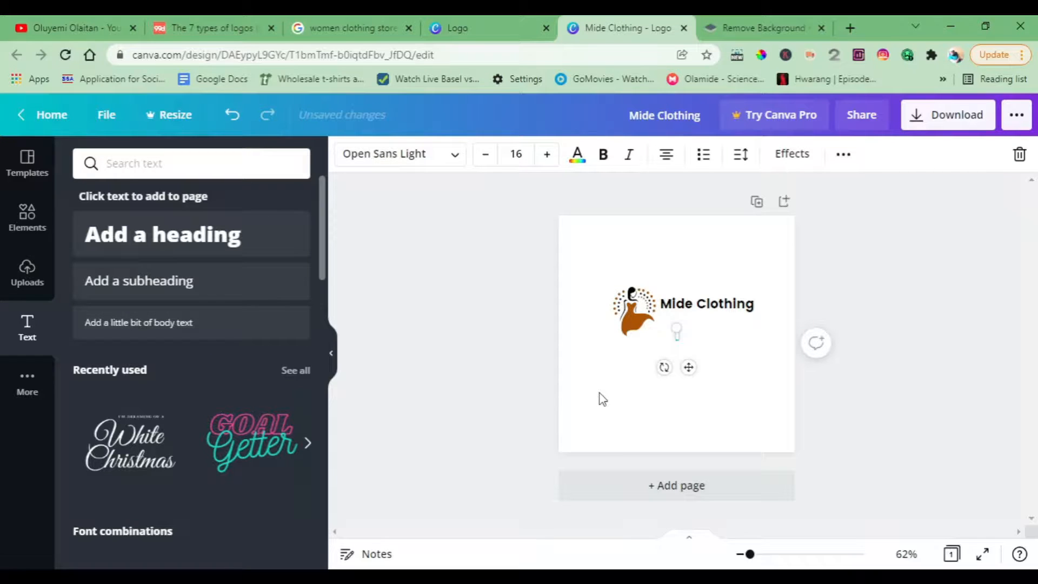
{"action": "type", "text": "...exclusive ee"}
{"action": "type", "text": "eryday"}
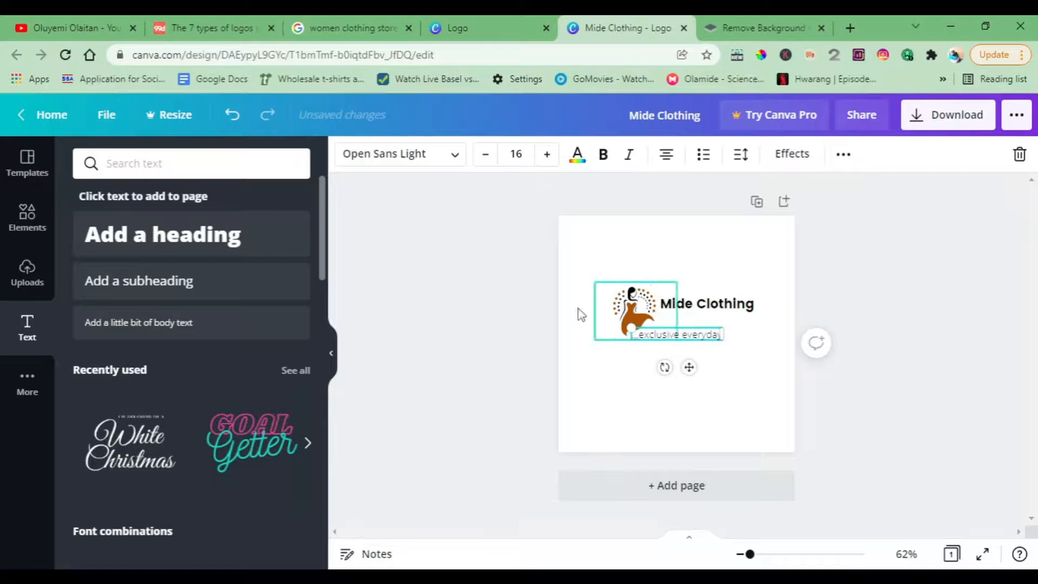
{"action": "left_click", "coordinate": [479, 315]}
Move the "...exclusive everyday" tagline directly beneath the "Mide Clothing" heading and reduce its font size to 12.
{"action": "left_click_drag", "start_coordinate": [669, 340], "coordinate": [697, 323]}
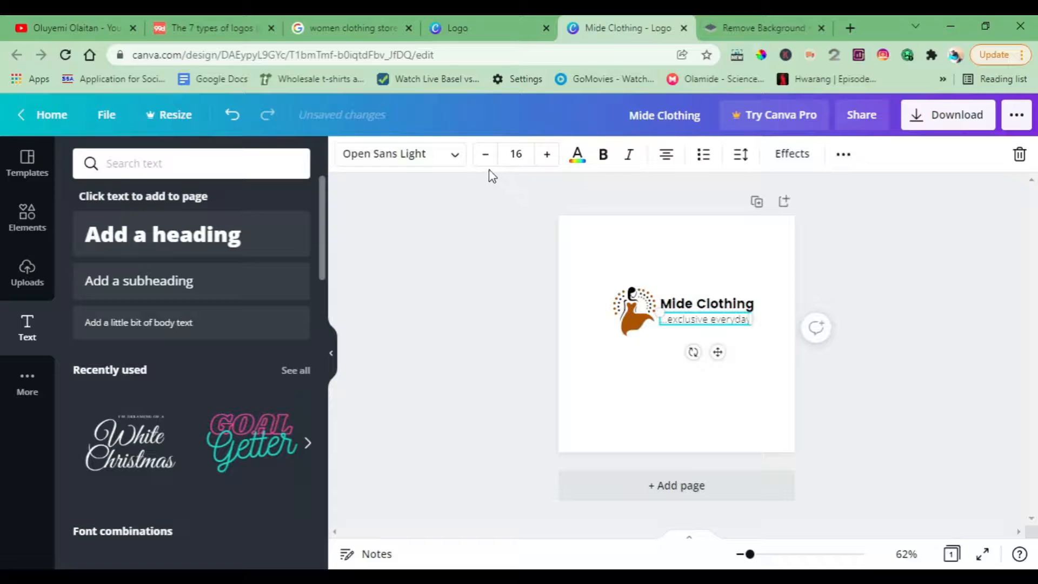
{"action": "left_click", "coordinate": [485, 154]}
{"action": "left_click", "coordinate": [485, 155]}
{"action": "left_click", "coordinate": [485, 155]}
{"action": "left_click", "coordinate": [485, 155]}
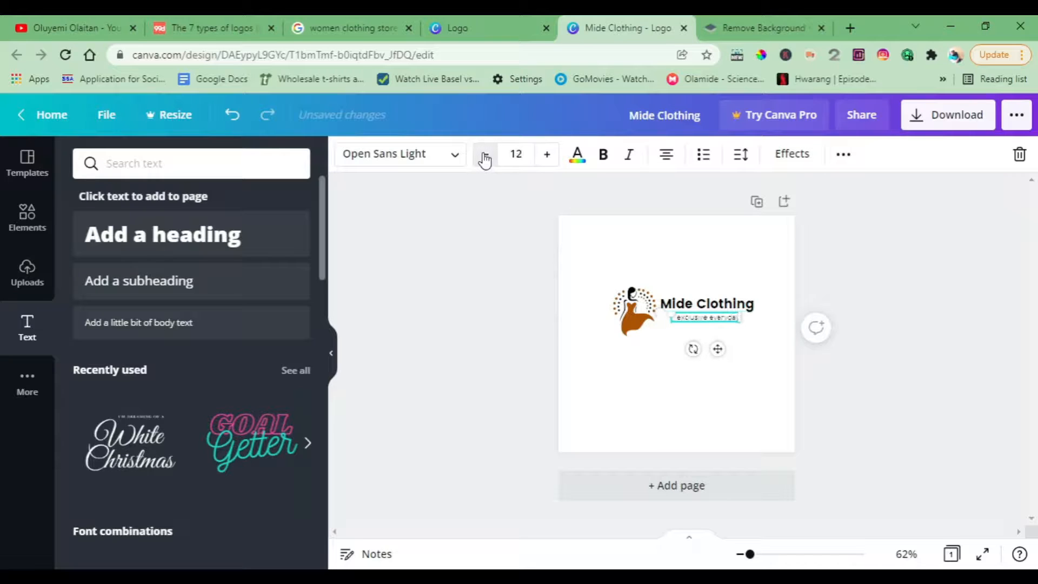
{"action": "left_click", "coordinate": [871, 273]}
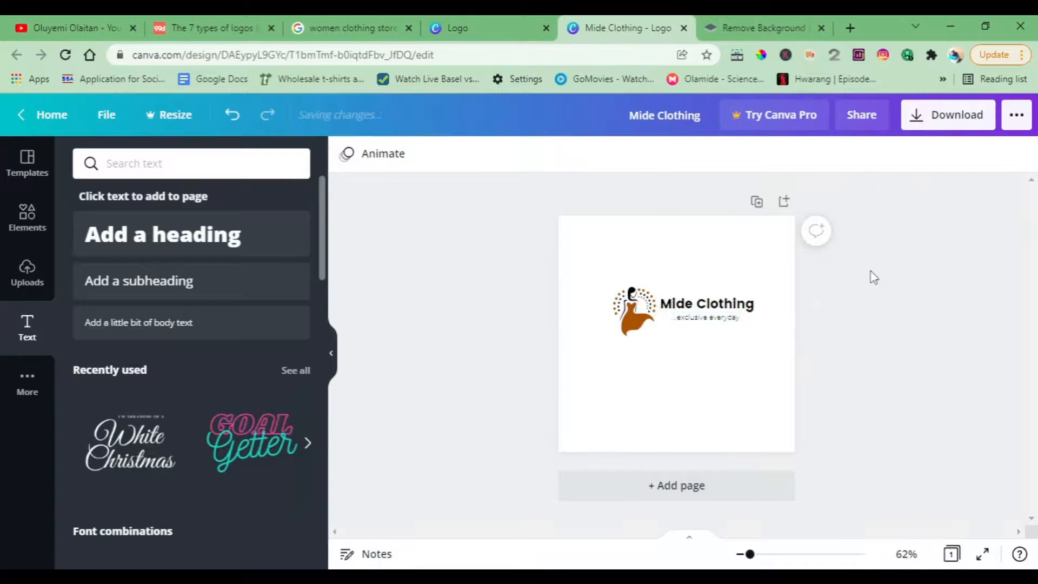
Nudge the tagline slightly up and to the right so it sits close under the heading's right part.
{"action": "left_click", "coordinate": [703, 320]}
{"action": "key", "text": "Up"}
{"action": "key", "text": "Up"}
{"action": "key", "text": "Up"}
{"action": "key", "text": "Up"}
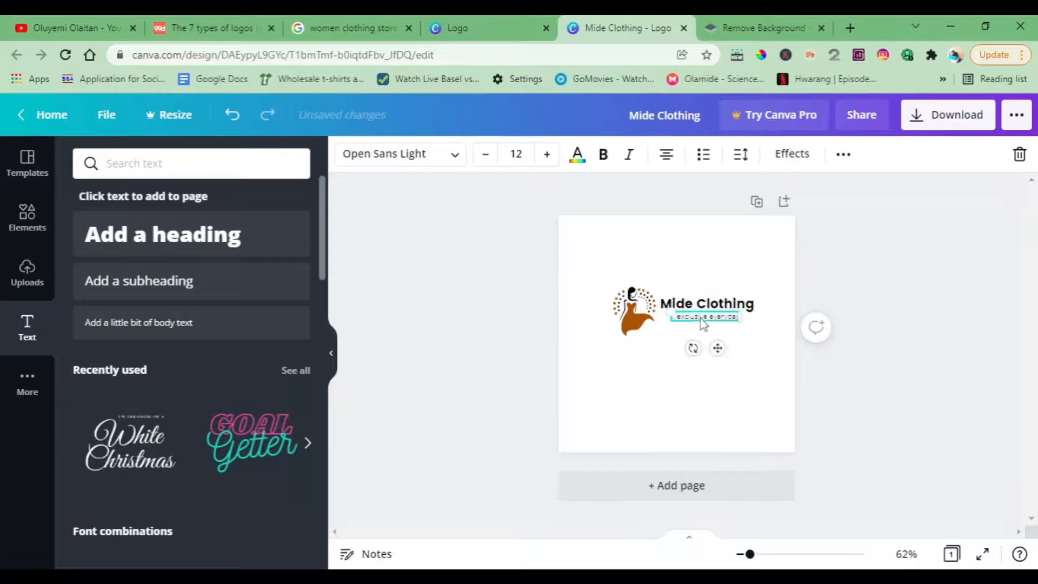
{"action": "left_click", "coordinate": [814, 285]}
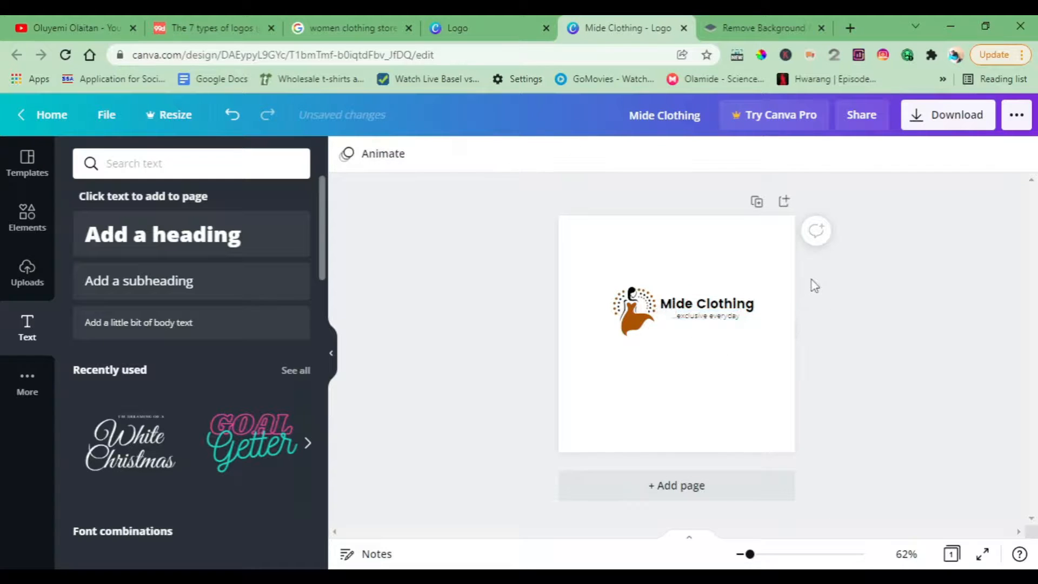
{"action": "left_click", "coordinate": [717, 319]}
{"action": "key", "text": "shift+Right"}
{"action": "key", "text": "shift+Right"}
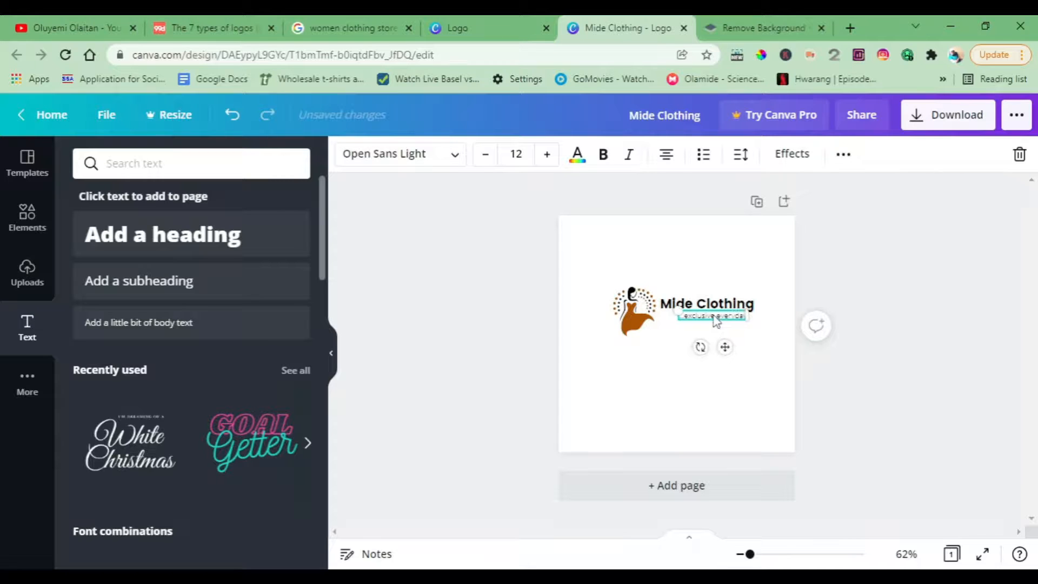
Nudge the dress graphic slightly upward so it lines up beside the heading and tagline.
{"action": "left_click", "coordinate": [639, 316]}
{"action": "key", "text": "shift+Up"}
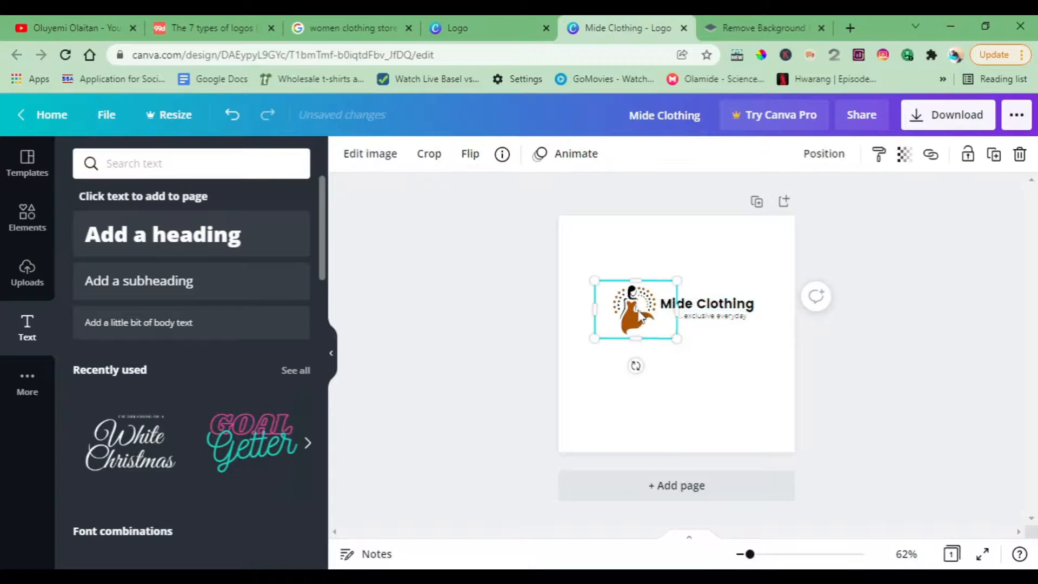
{"action": "key", "text": "shift+Up"}
{"action": "key", "text": "Up"}
{"action": "key", "text": "Up"}
{"action": "key", "text": "Up"}
{"action": "key", "text": "Up"}
{"action": "key", "text": "Right"}
{"action": "key", "text": "Right"}
{"action": "key", "text": "Right"}
{"action": "key", "text": "Right"}
{"action": "key", "text": "Right"}
{"action": "key", "text": "Right"}
{"action": "key", "text": "Right"}
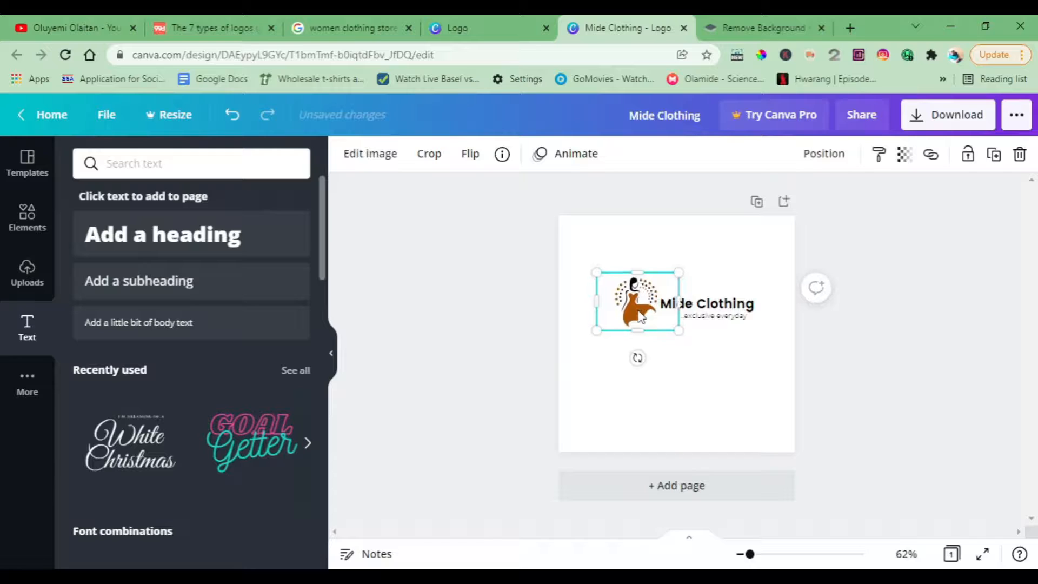
{"action": "key", "text": "Up"}
{"action": "key", "text": "Up"}
{"action": "key", "text": "Up"}
{"action": "key", "text": "Right"}
{"action": "key", "text": "Right"}
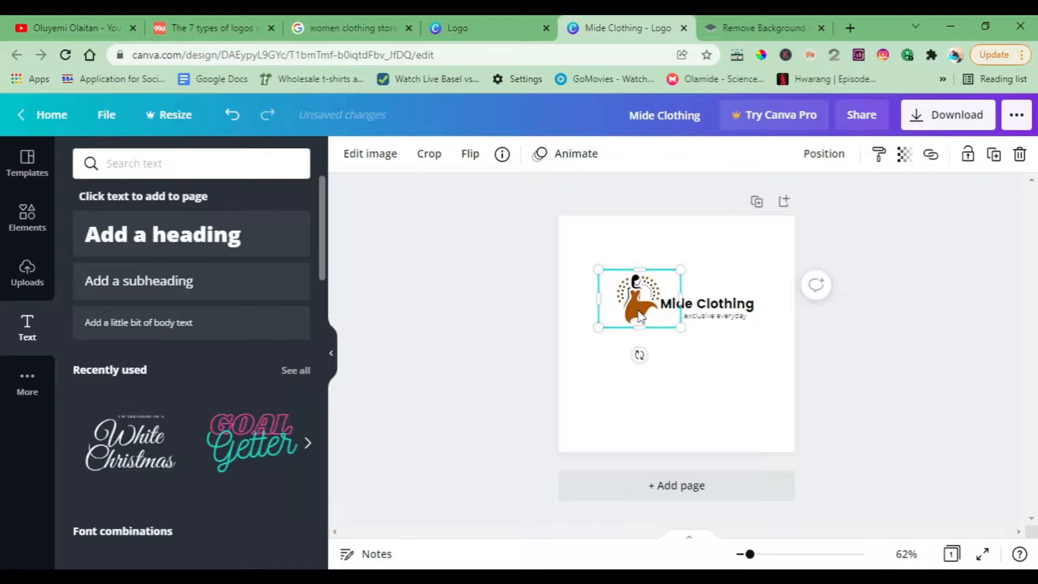
{"action": "key", "text": "shift+Down"}
{"action": "key", "text": "shift+Down"}
{"action": "key", "text": "shift+Down"}
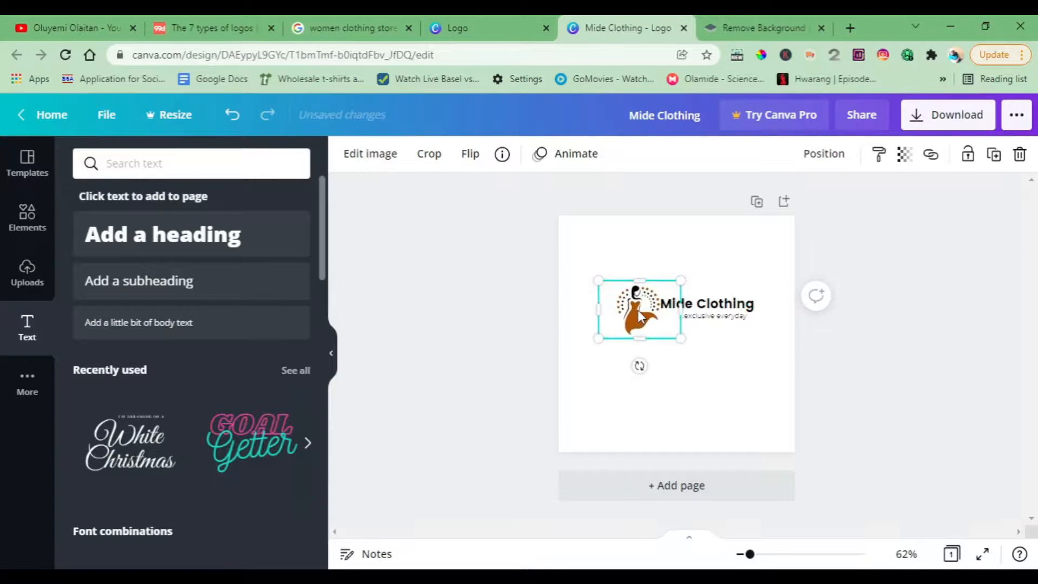
{"action": "key", "text": "Left"}
{"action": "key", "text": "Left"}
{"action": "key", "text": "Left"}
{"action": "key", "text": "Left"}
{"action": "key", "text": "Left"}
{"action": "key", "text": "Left"}
{"action": "key", "text": "Left"}
{"action": "key", "text": "Left"}
{"action": "key", "text": "Left"}
{"action": "key", "text": "Up"}
{"action": "key", "text": "Up"}
{"action": "key", "text": "Up"}
{"action": "key", "text": "Up"}
{"action": "key", "text": "Up"}
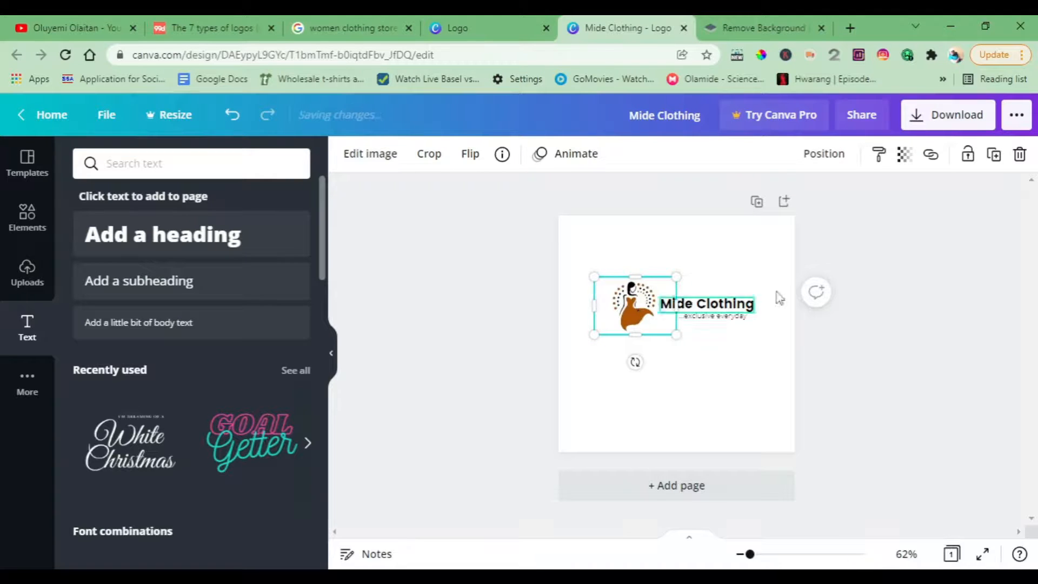
{"action": "left_click", "coordinate": [898, 356]}
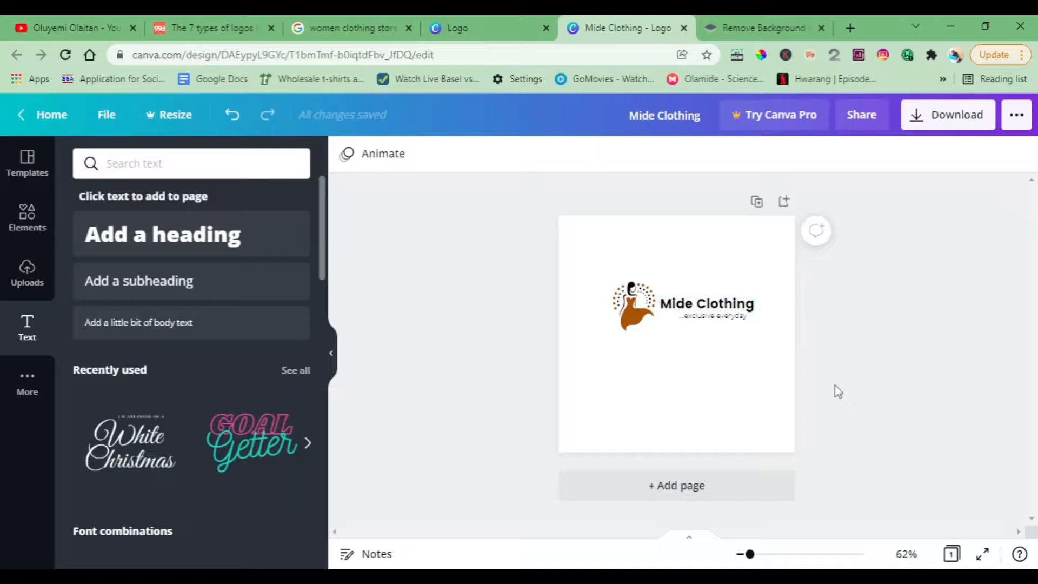
Select the dress graphic, heading and tagline together and move them down toward the middle of the page.
{"action": "left_click_drag", "start_coordinate": [835, 385], "coordinate": [572, 255]}
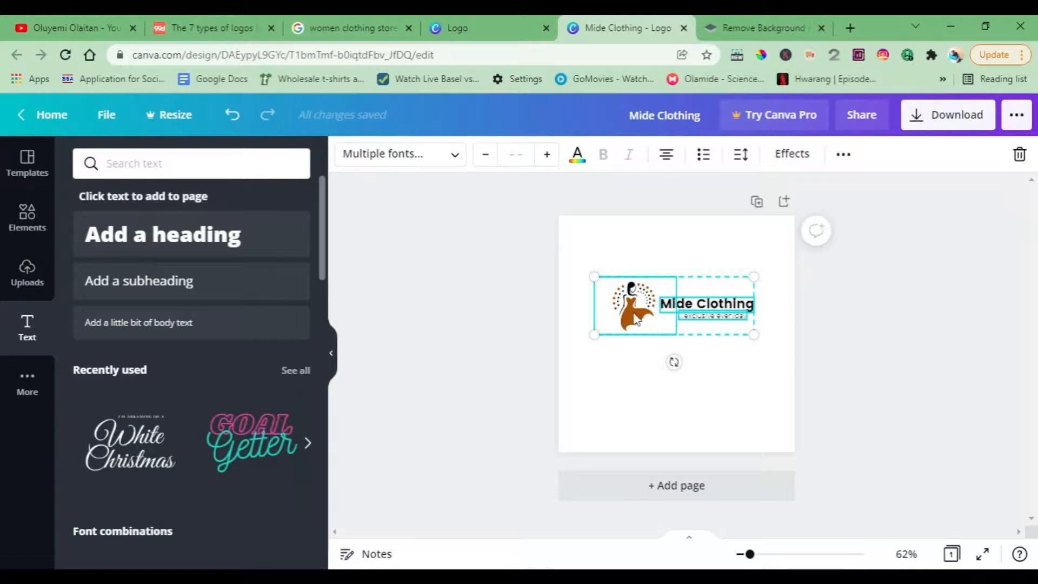
{"action": "left_click_drag", "start_coordinate": [633, 314], "coordinate": [633, 329]}
{"action": "left_click", "coordinate": [880, 375]}
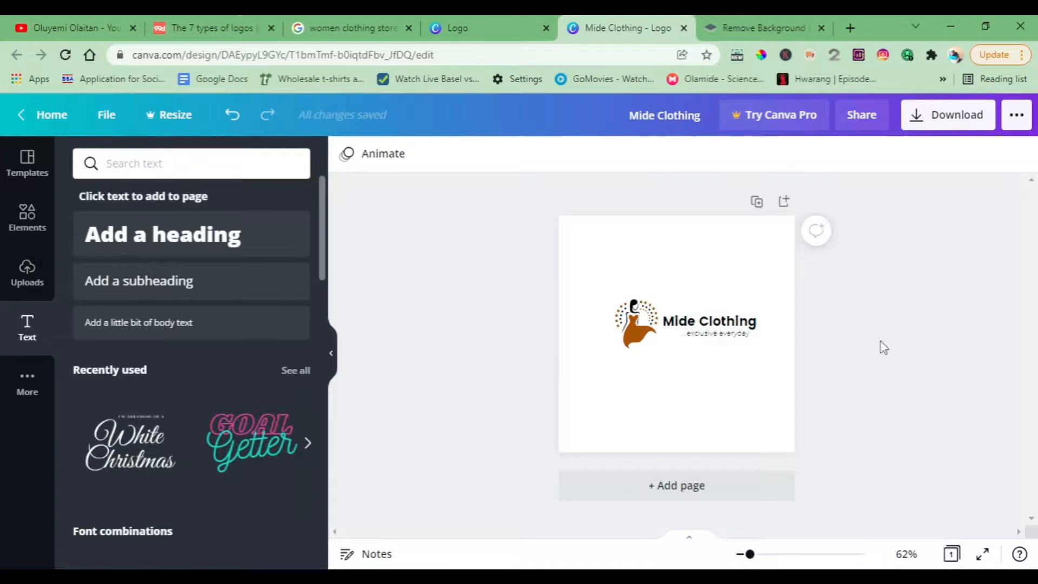
Try gold and red on the "Mide Clothing" heading, and return its text color to black.
{"action": "left_click", "coordinate": [744, 324]}
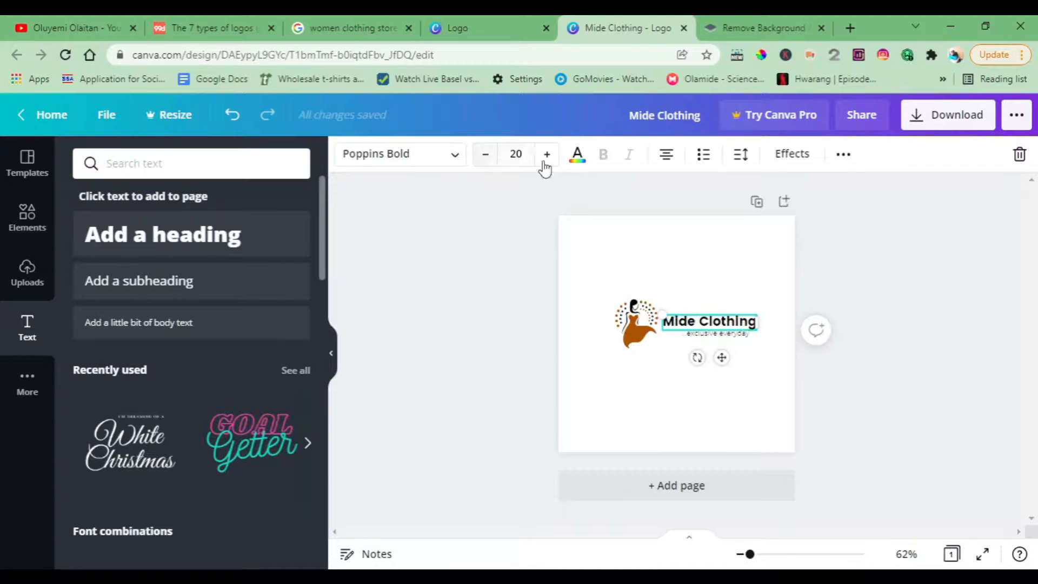
{"action": "left_click", "coordinate": [577, 157]}
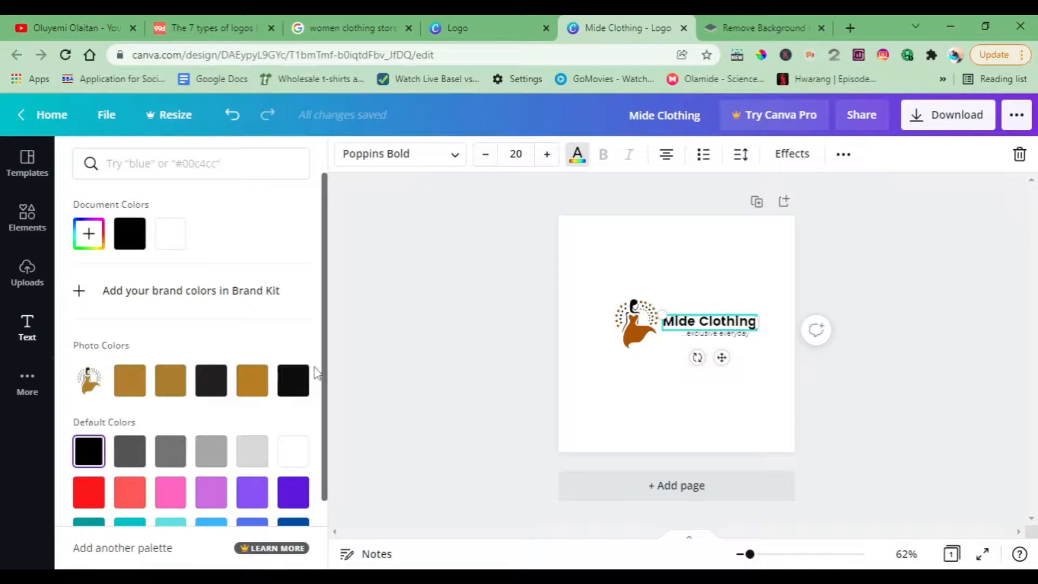
{"action": "left_click", "coordinate": [255, 390]}
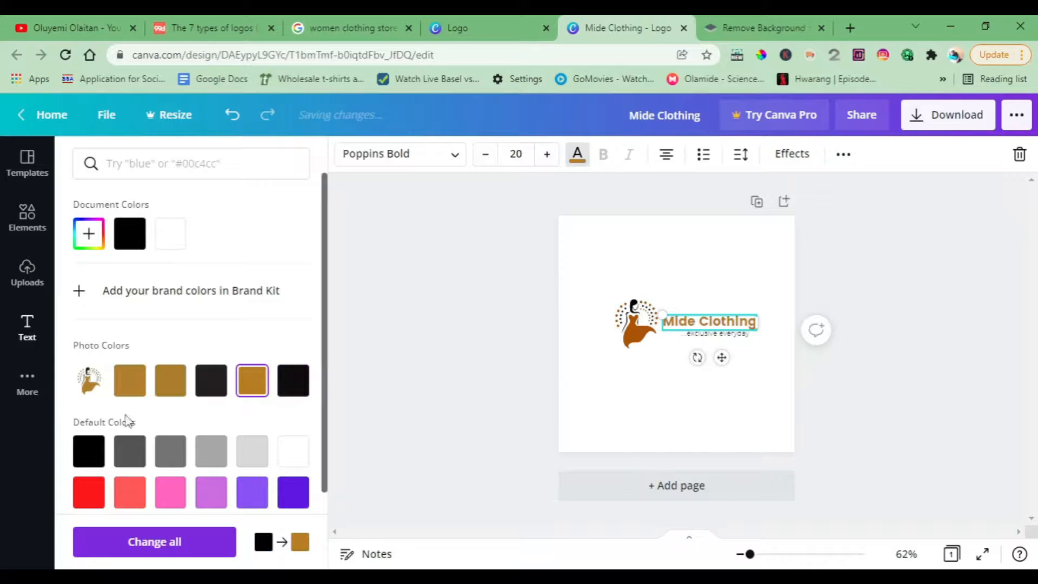
{"action": "left_click", "coordinate": [93, 495]}
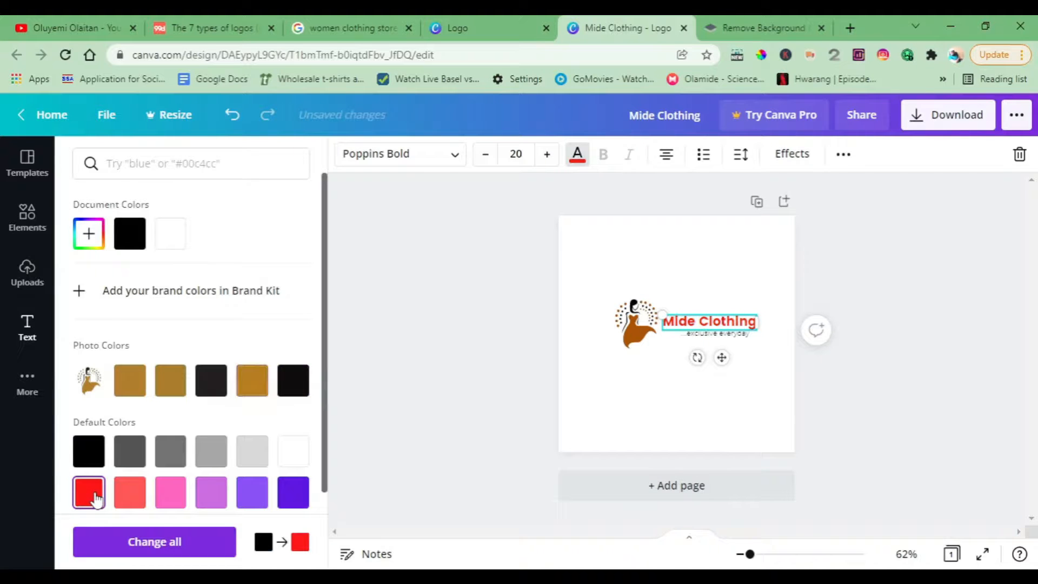
{"action": "left_click", "coordinate": [90, 452]}
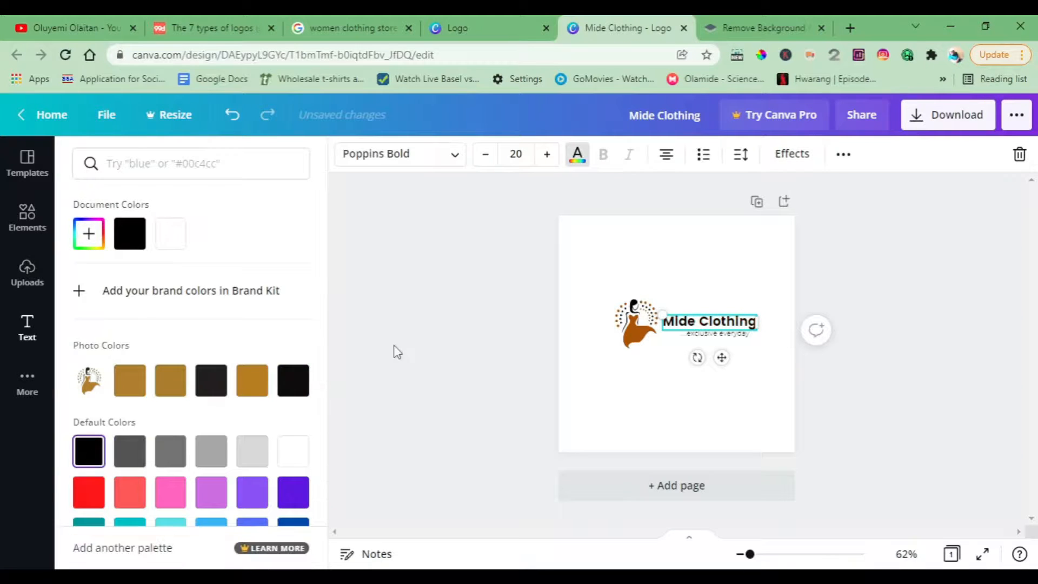
{"action": "key", "text": "Escape"}
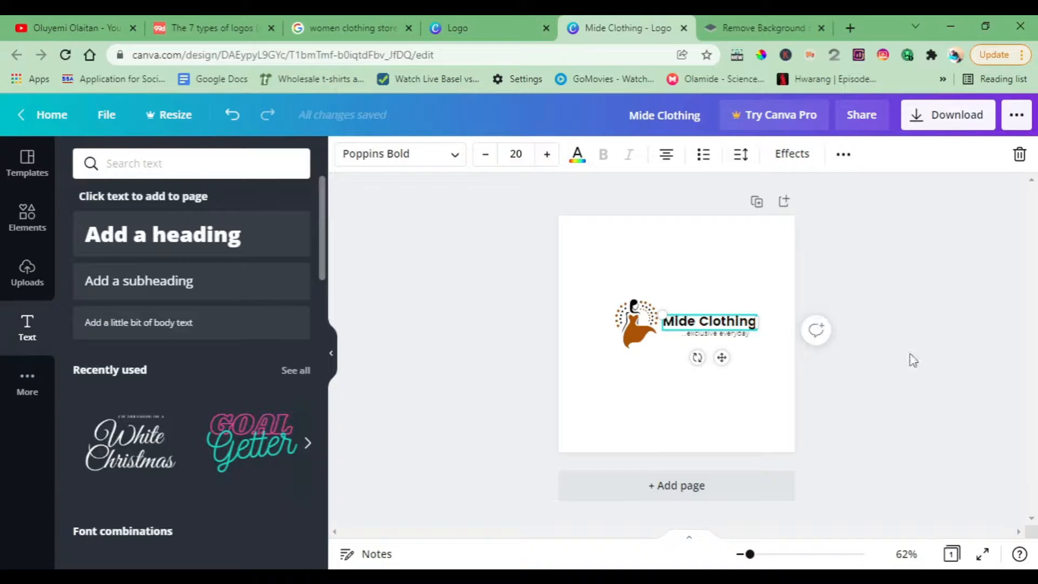
{"action": "left_click", "coordinate": [914, 371]}
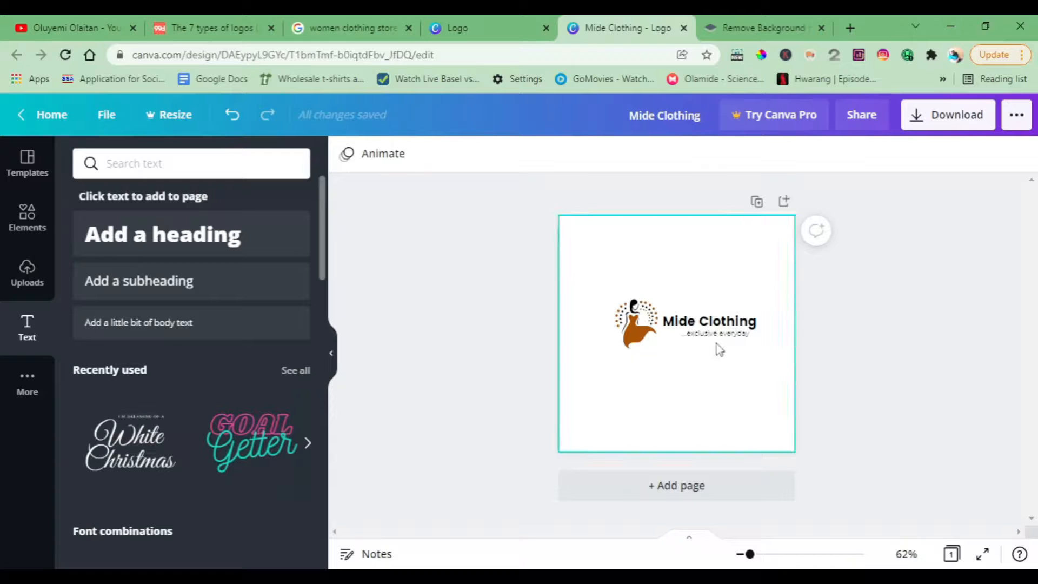
{"action": "left_click", "coordinate": [626, 329]}
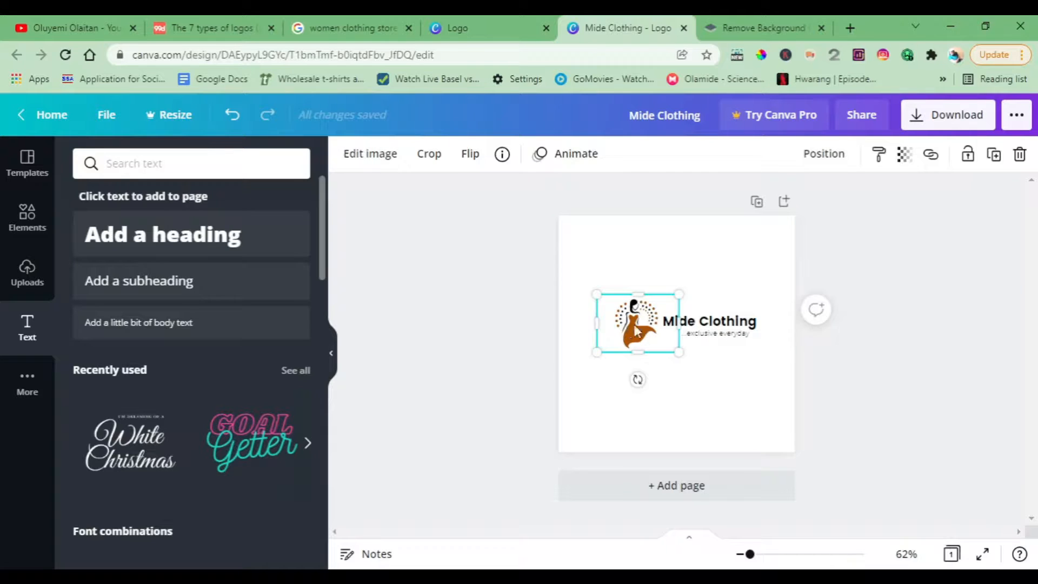
{"action": "left_click", "coordinate": [832, 374]}
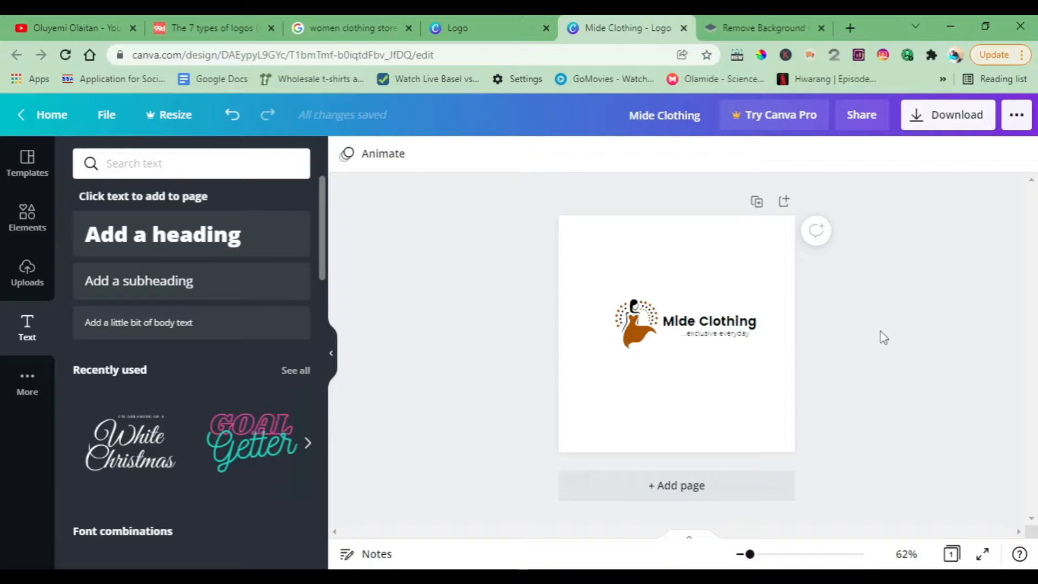
{"action": "left_click", "coordinate": [715, 334]}
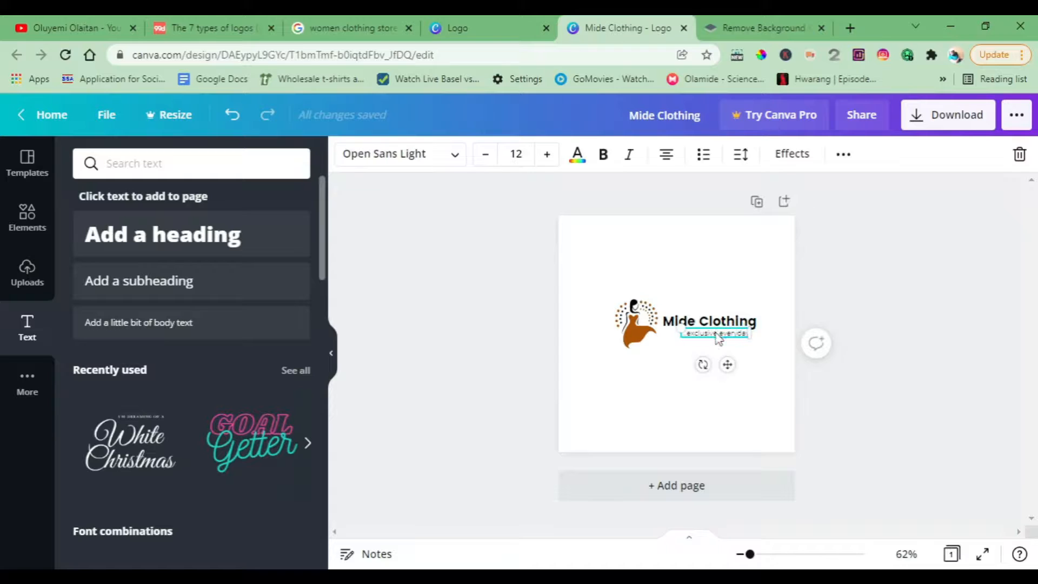
Recolor the "...exclusive everyday" tagline gold using a color sampled from the dress graphic.
{"action": "left_click", "coordinate": [579, 154]}
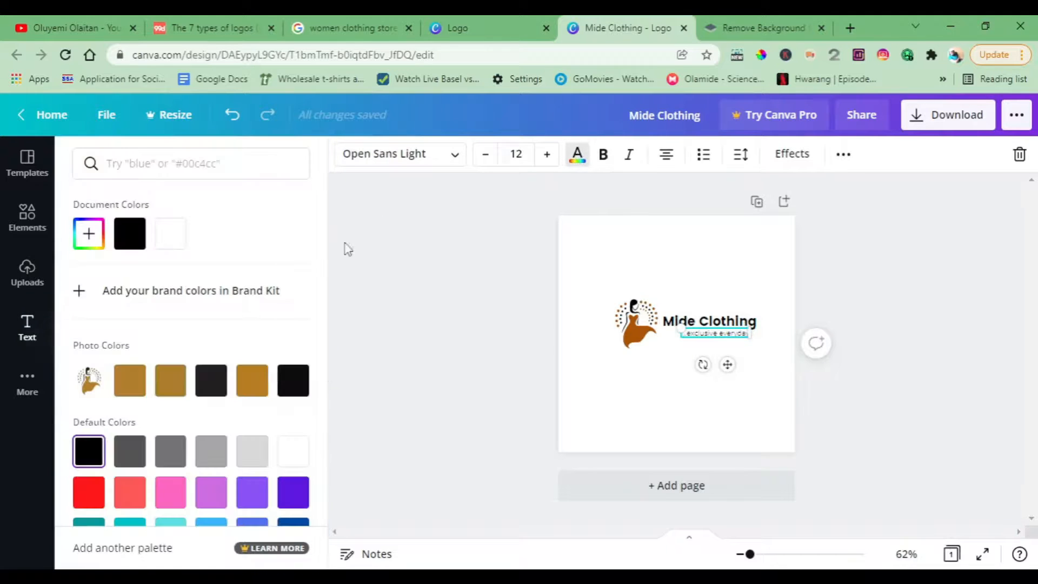
{"action": "left_click", "coordinate": [249, 382]}
{"action": "left_click", "coordinate": [499, 354]}
{"action": "left_click", "coordinate": [936, 257]}
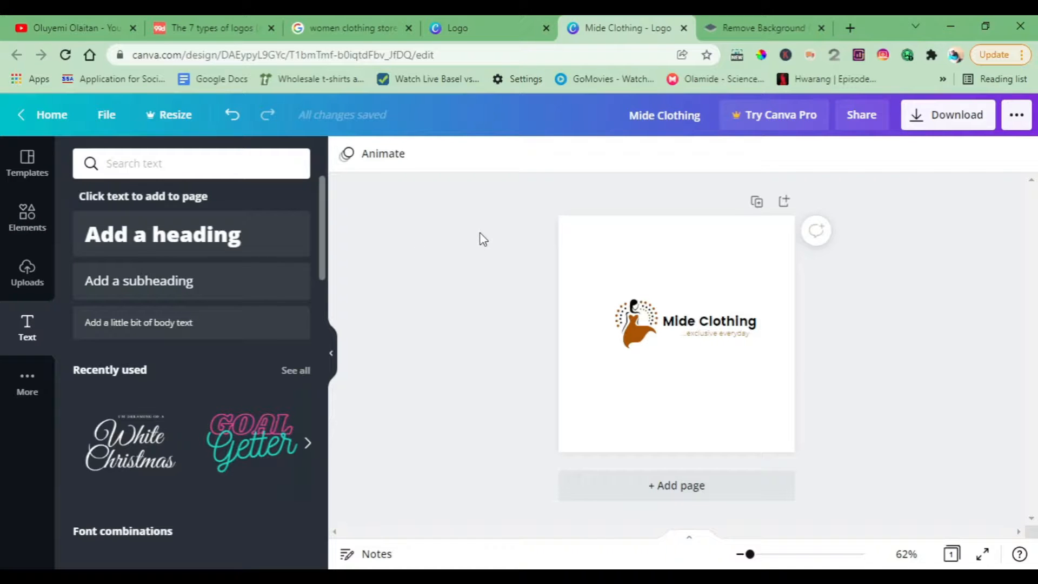
Add the recently used black camera graphic, scaled down and placed below the dress graphic.
{"action": "left_click", "coordinate": [28, 215]}
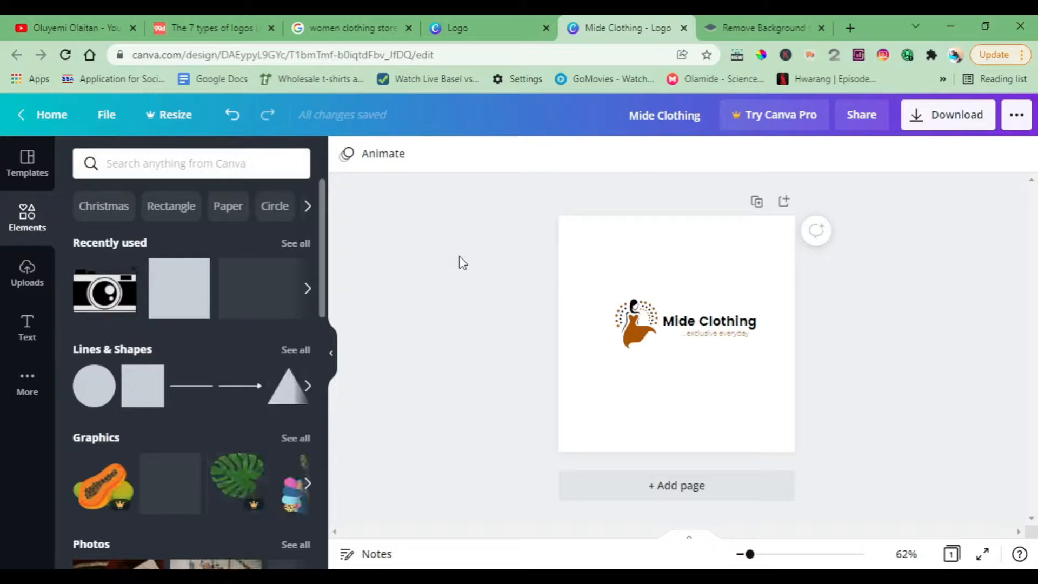
{"action": "left_click", "coordinate": [114, 300]}
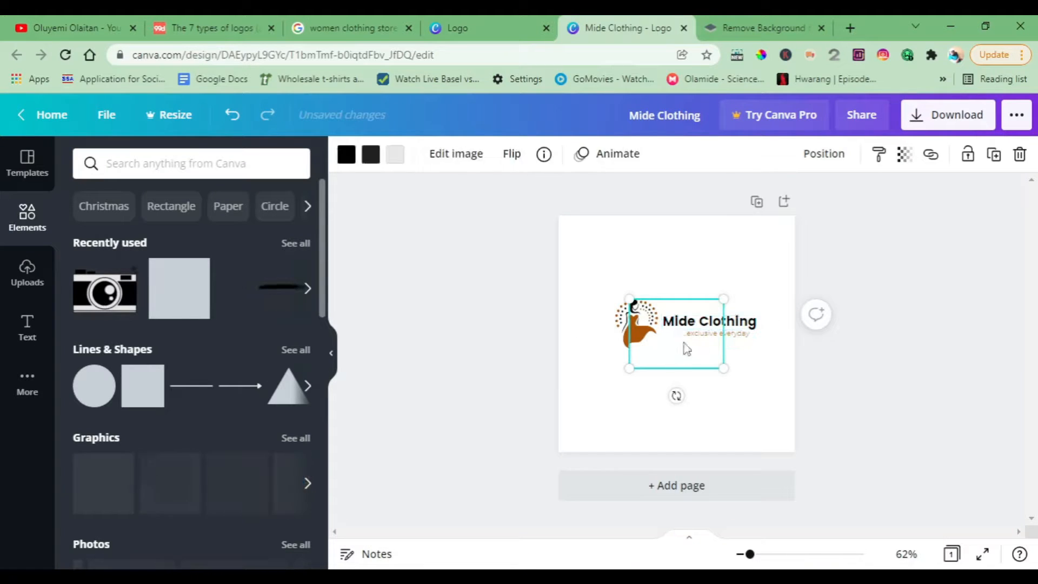
{"action": "left_click_drag", "start_coordinate": [676, 341], "coordinate": [618, 381]}
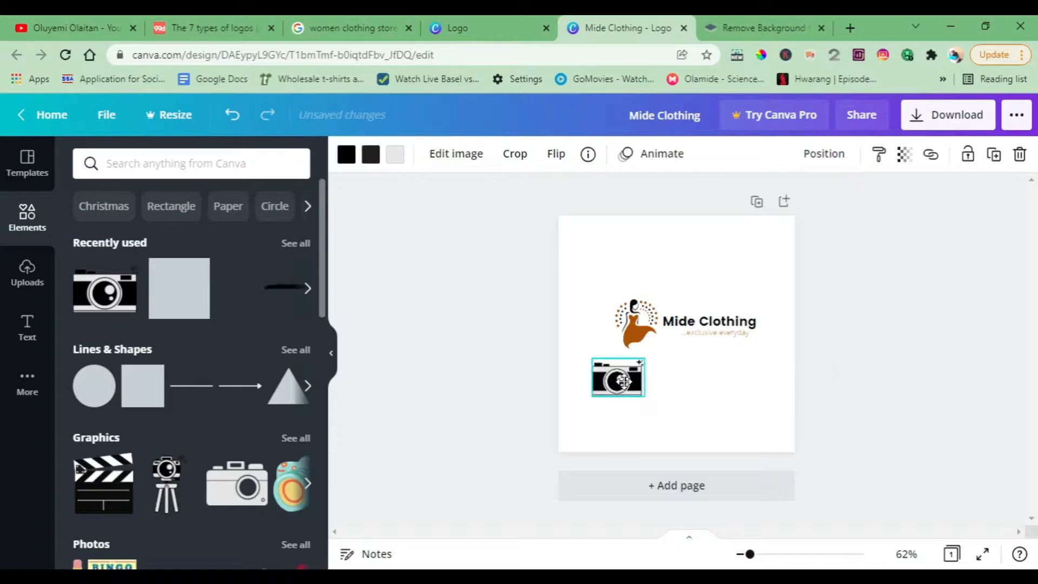
{"action": "left_click", "coordinate": [430, 373]}
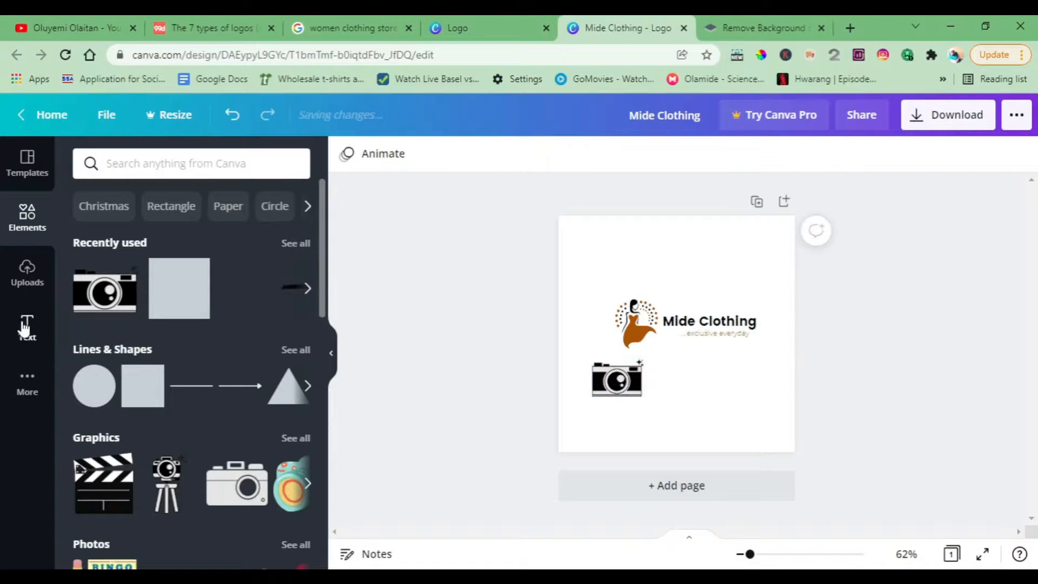
Add a heading reading "Mide Photography" and move it beside the camera graphic.
{"action": "left_click", "coordinate": [27, 325]}
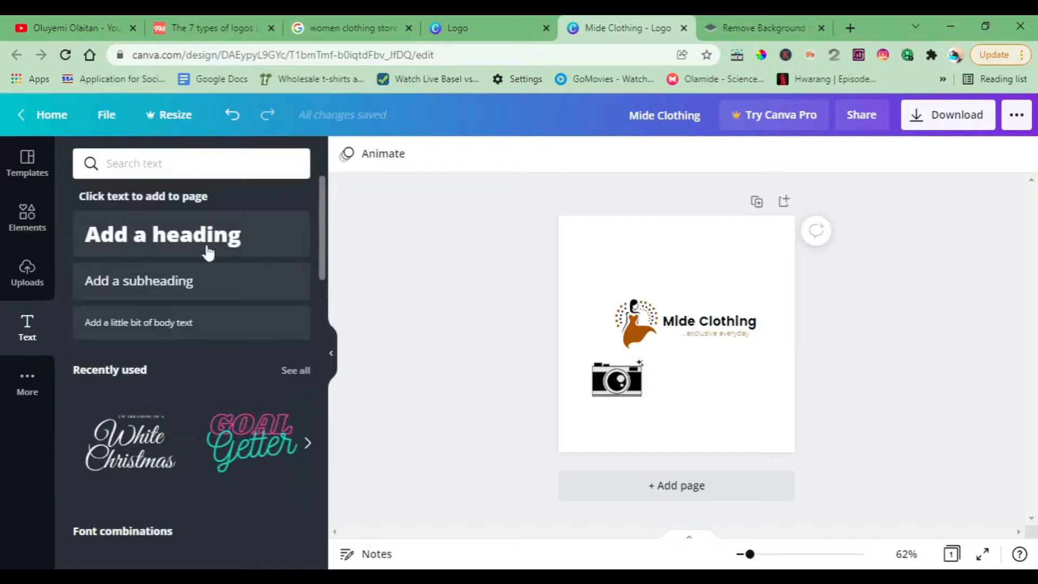
{"action": "left_click", "coordinate": [304, 238]}
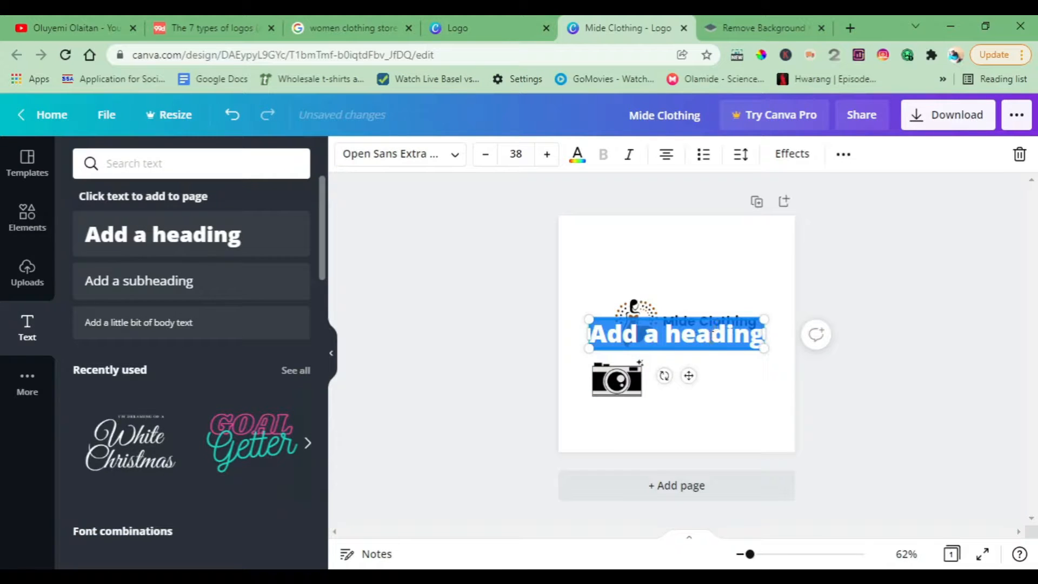
{"action": "type", "text": "Mide"}
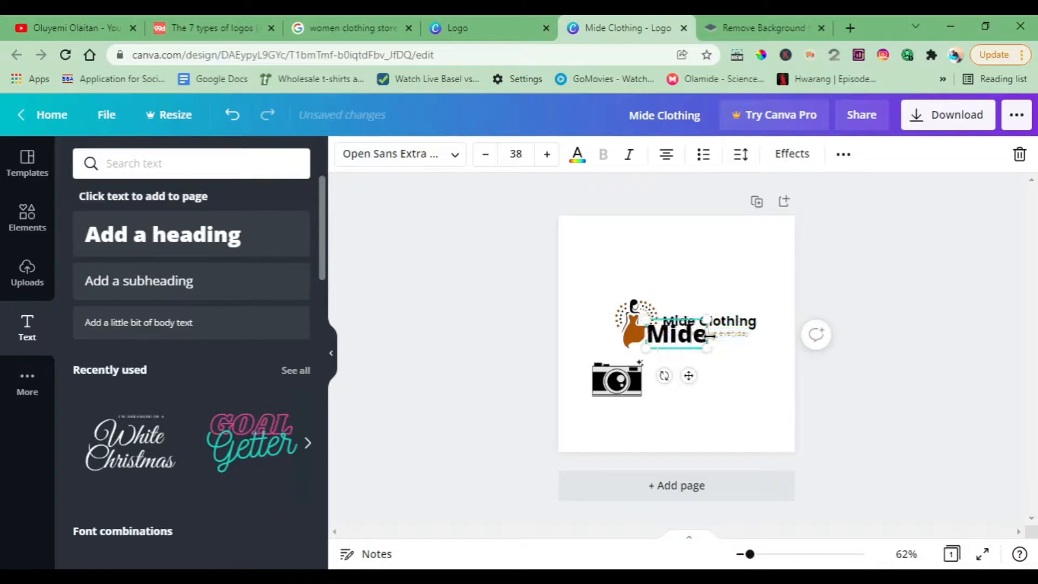
{"action": "type", "text": " Photogra"}
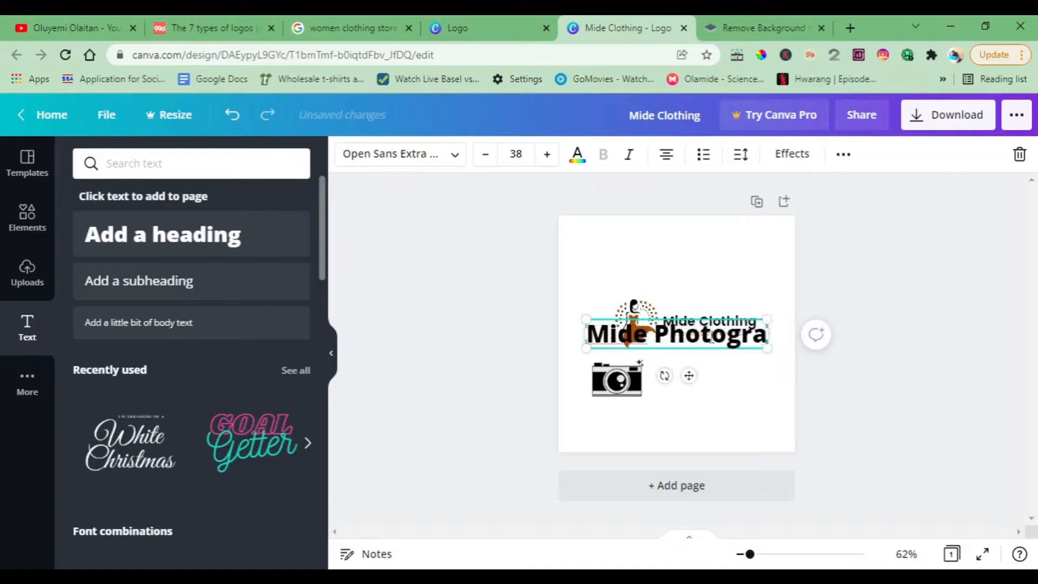
{"action": "type", "text": "phy"}
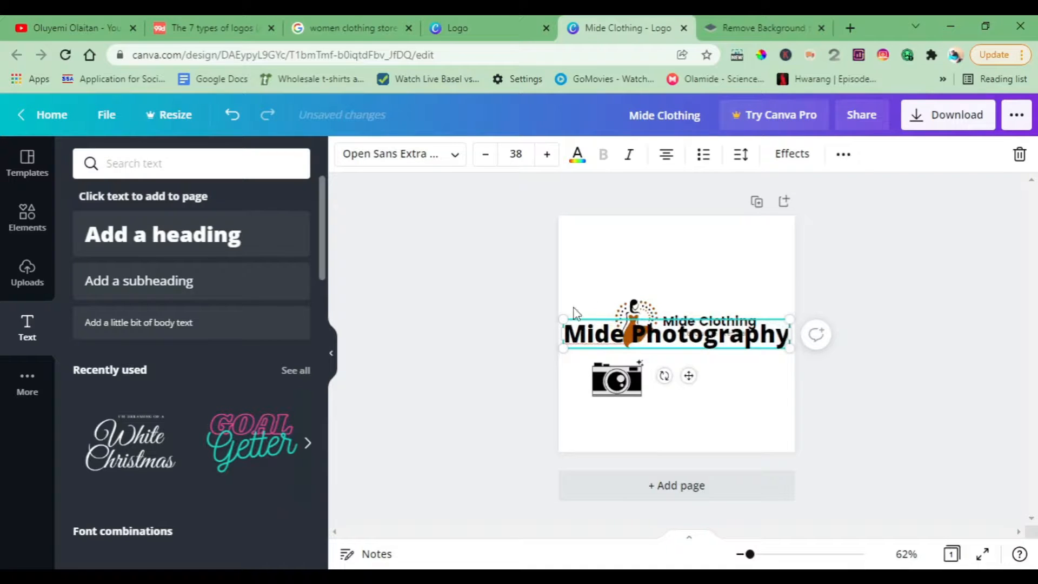
{"action": "left_click_drag", "start_coordinate": [579, 316], "coordinate": [667, 368]}
Try the Jonathan font on the "Mide Photography" heading, enlarged to size 61.1 and placed below the camera.
{"action": "left_click", "coordinate": [446, 161]}
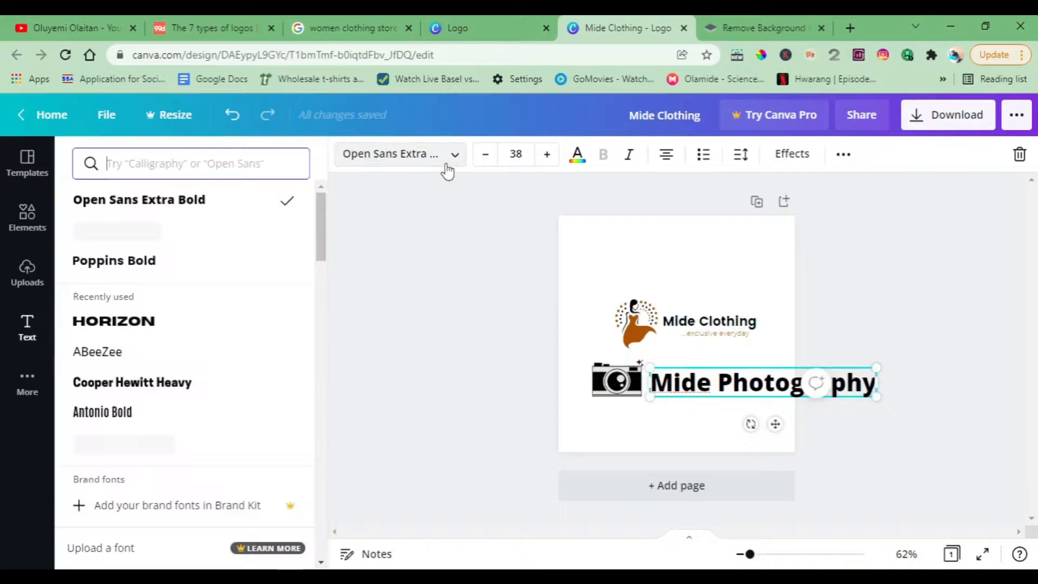
{"action": "left_click_drag", "start_coordinate": [316, 223], "coordinate": [318, 282]}
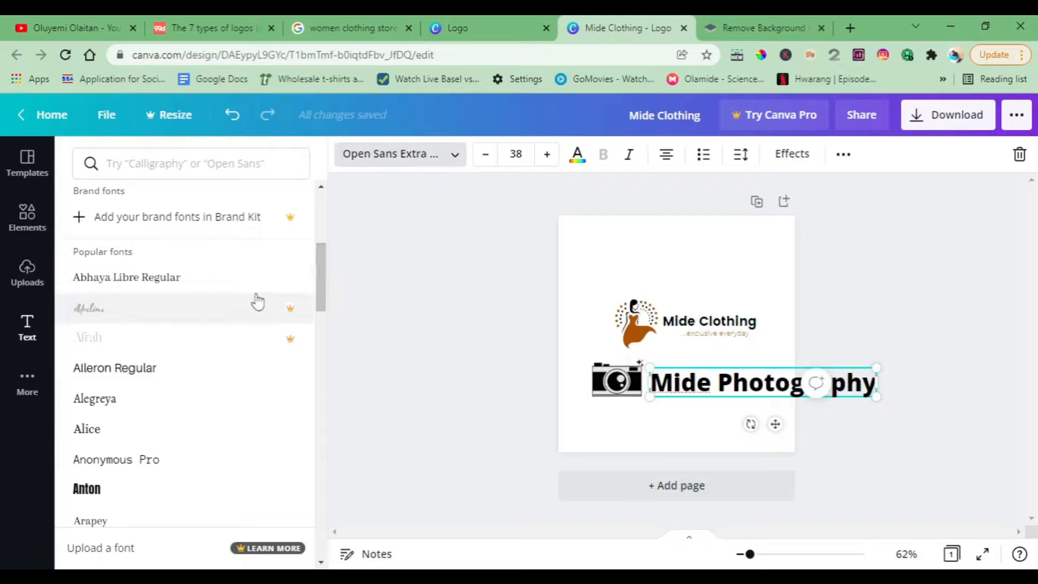
{"action": "left_click_drag", "start_coordinate": [320, 288], "coordinate": [318, 388]}
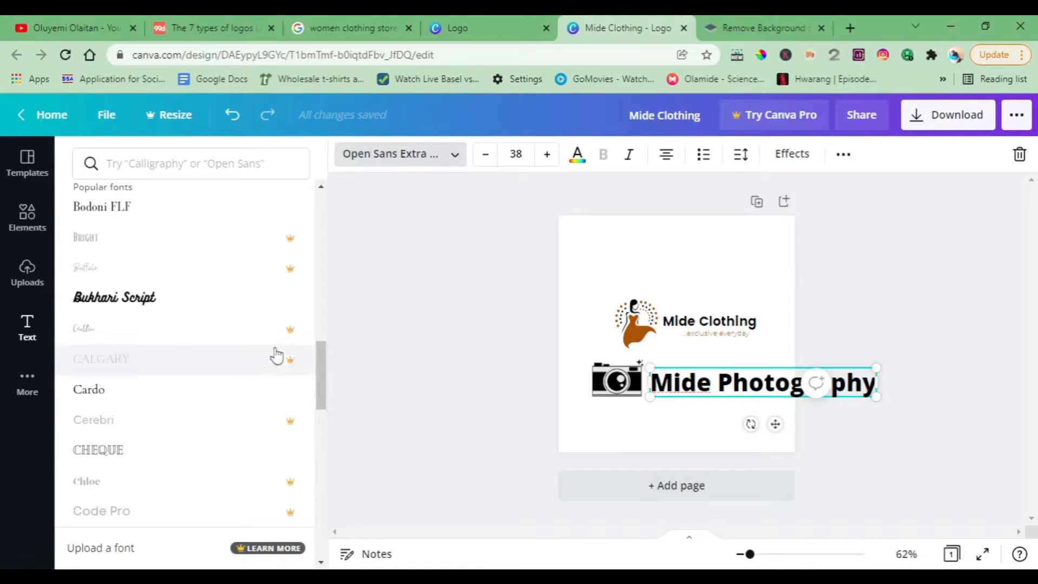
{"action": "left_click", "coordinate": [140, 328]}
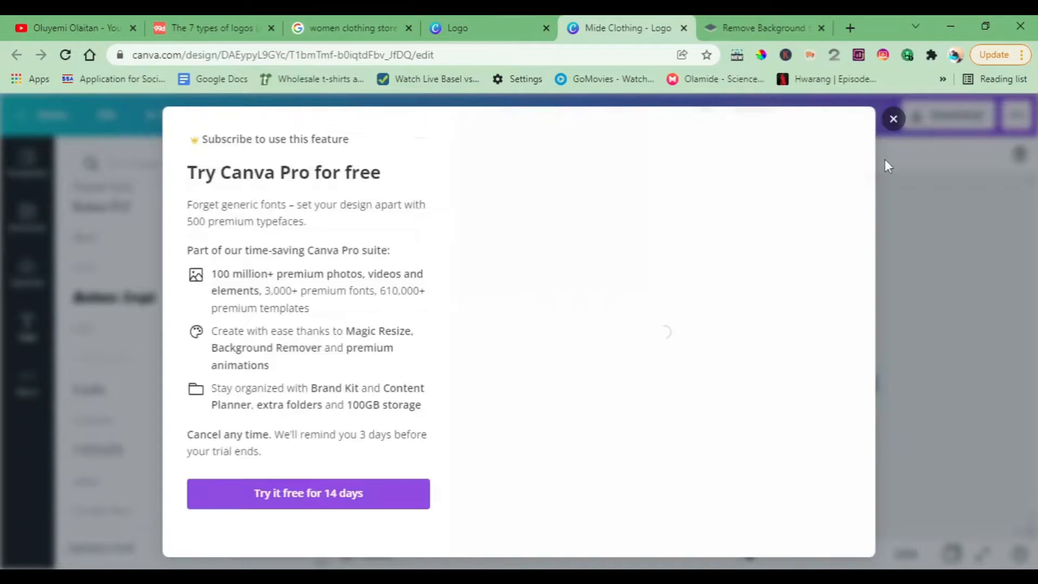
{"action": "left_click", "coordinate": [893, 120]}
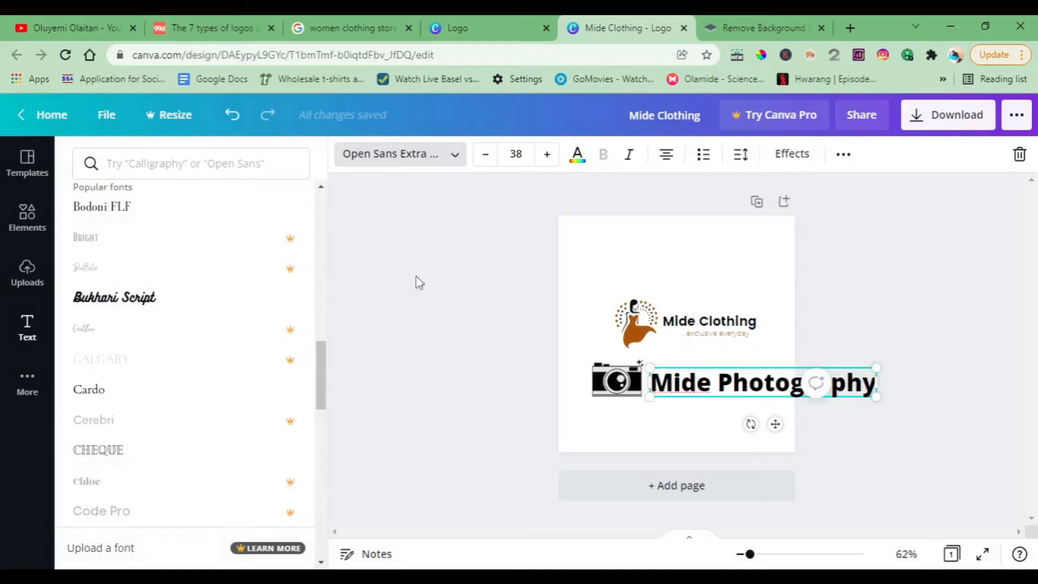
{"action": "left_click_drag", "start_coordinate": [323, 379], "coordinate": [315, 470]}
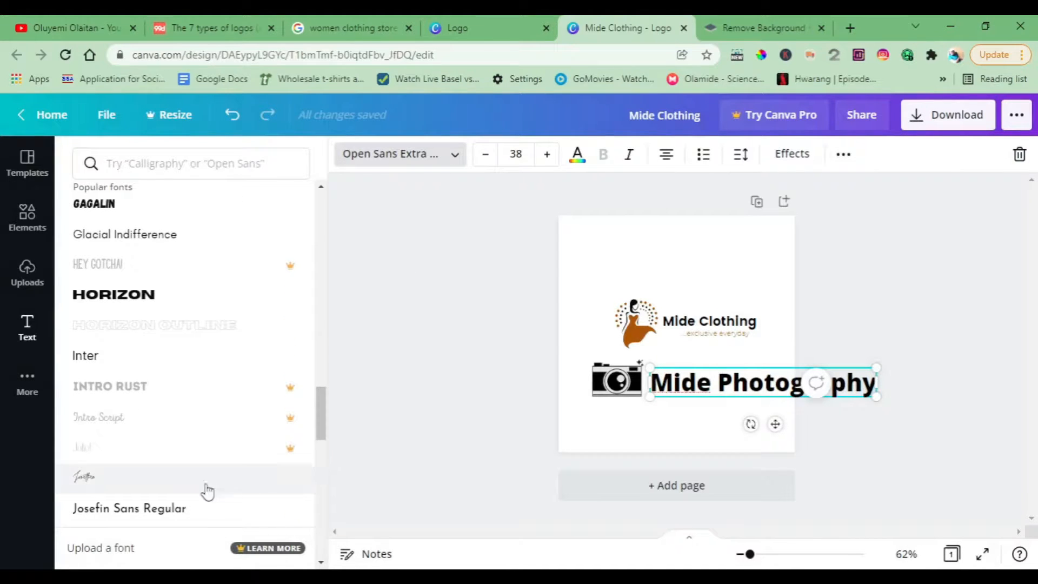
{"action": "left_click", "coordinate": [142, 479]}
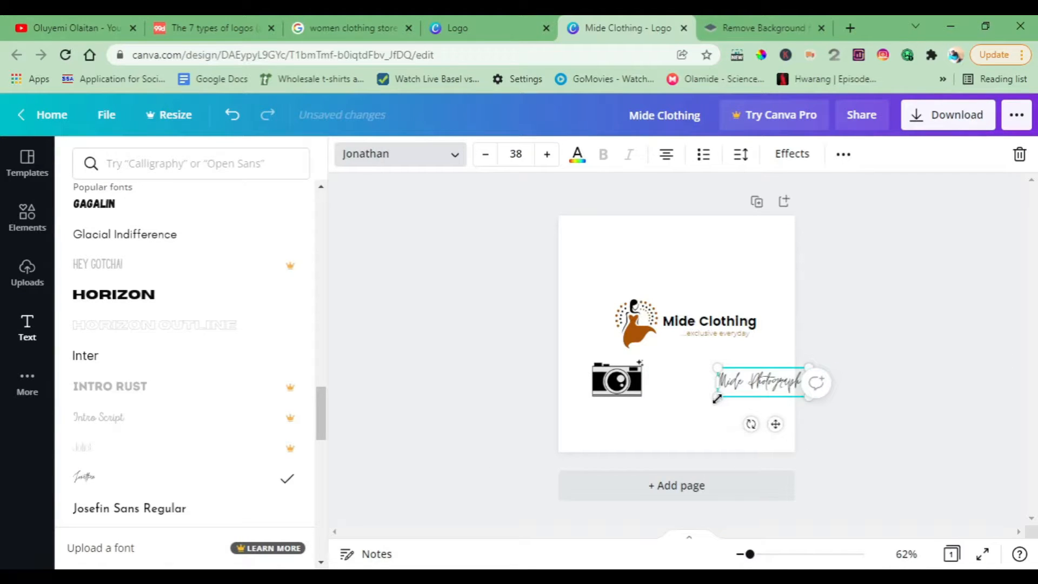
{"action": "left_click_drag", "start_coordinate": [716, 398], "coordinate": [661, 415]}
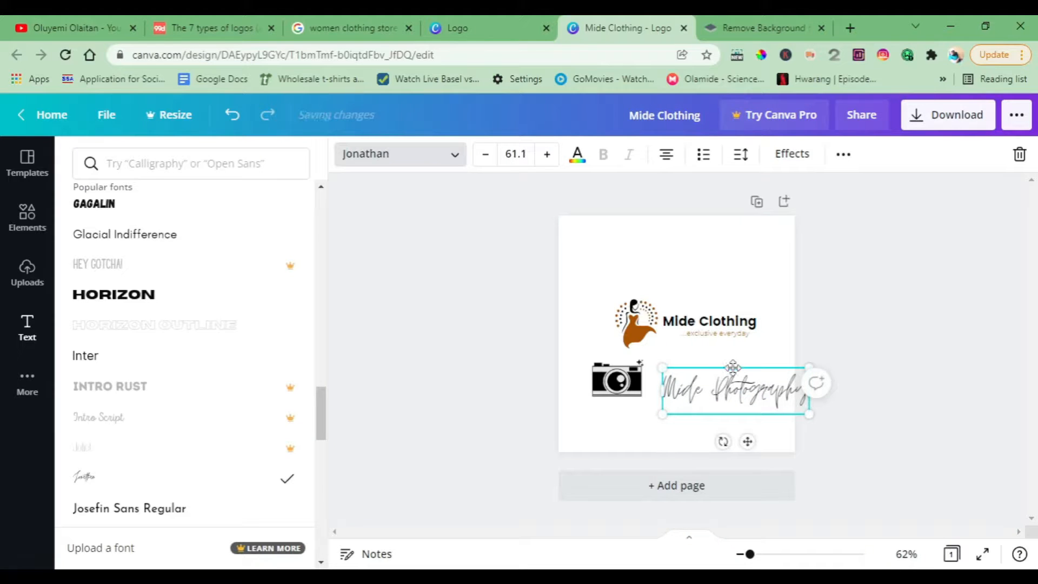
{"action": "left_click_drag", "start_coordinate": [733, 368], "coordinate": [680, 389]}
Try the Moontime and Virtual script fonts on the "Mide Photography" heading.
{"action": "left_click_drag", "start_coordinate": [322, 417], "coordinate": [318, 472]}
{"action": "left_click", "coordinate": [138, 478]}
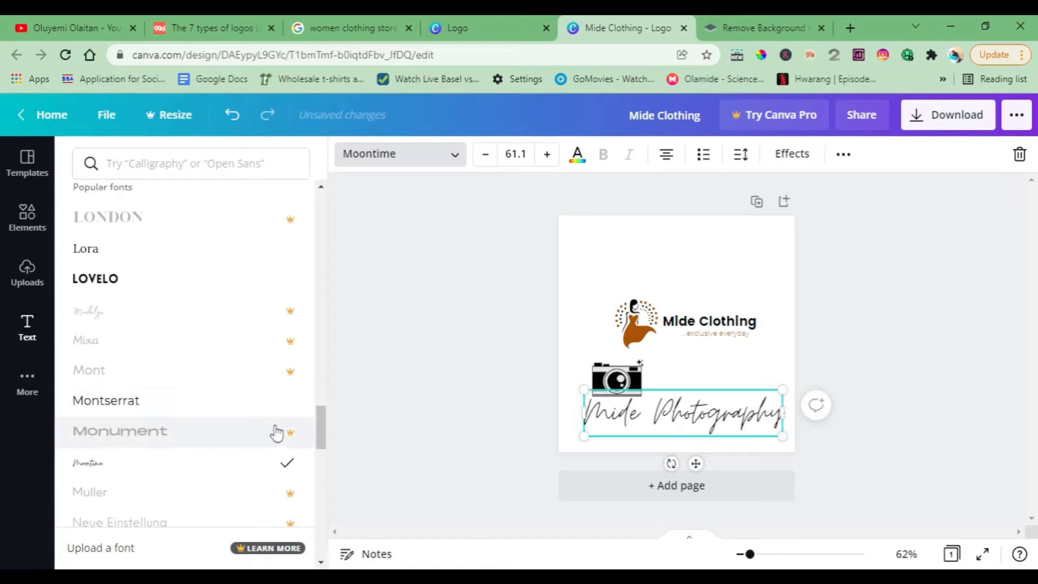
{"action": "left_click_drag", "start_coordinate": [316, 422], "coordinate": [324, 526]}
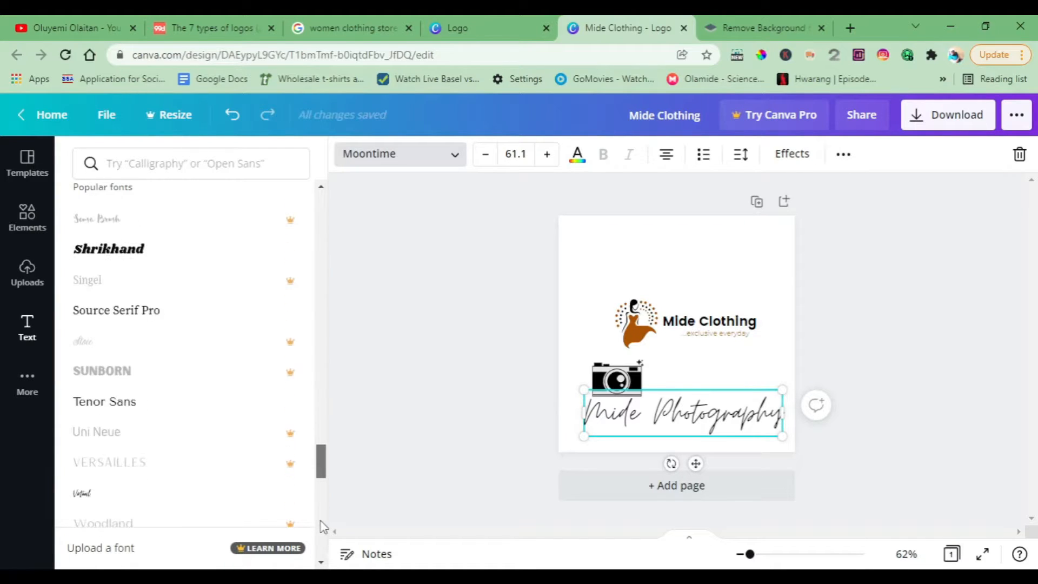
{"action": "left_click", "coordinate": [116, 497]}
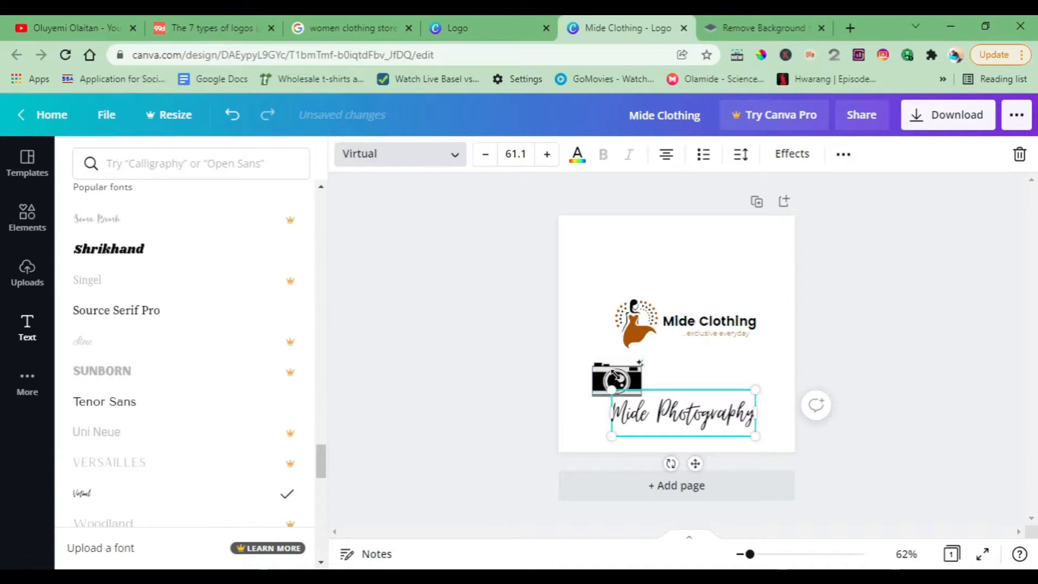
Reduce the "Mide Photography" heading to size 55.3 and center a slightly smaller camera graphic above it.
{"action": "mouse_move", "coordinate": [611, 389]}
{"action": "left_mouse_down"}
{"action": "mouse_move", "coordinate": [649, 373]}
{"action": "mouse_move", "coordinate": [618, 387]}
{"action": "mouse_move", "coordinate": [624, 393]}
{"action": "left_mouse_up"}
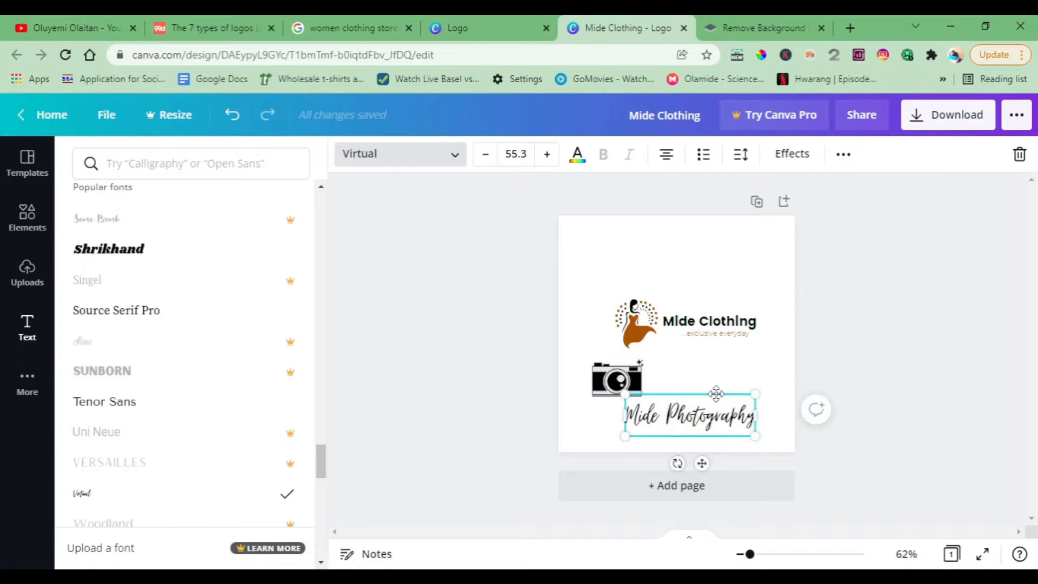
{"action": "left_click_drag", "start_coordinate": [716, 393], "coordinate": [703, 396]}
{"action": "left_click_drag", "start_coordinate": [625, 388], "coordinate": [692, 366]}
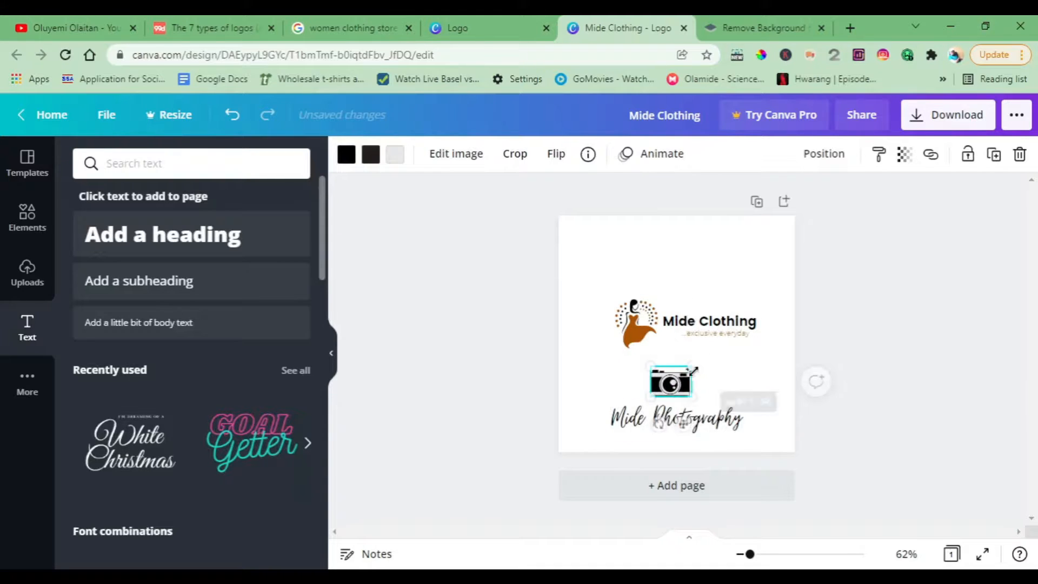
{"action": "left_click", "coordinate": [674, 415]}
{"action": "left_click_drag", "start_coordinate": [673, 412], "coordinate": [668, 412]}
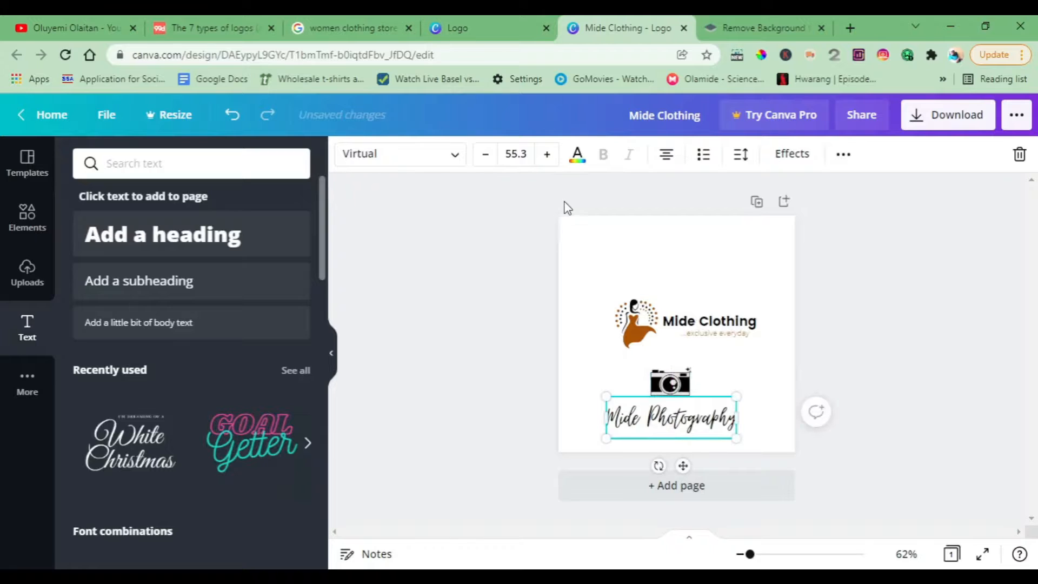
Color the "Mide Photography" heading red and place it directly to the right of the camera graphic.
{"action": "left_click", "coordinate": [577, 155]}
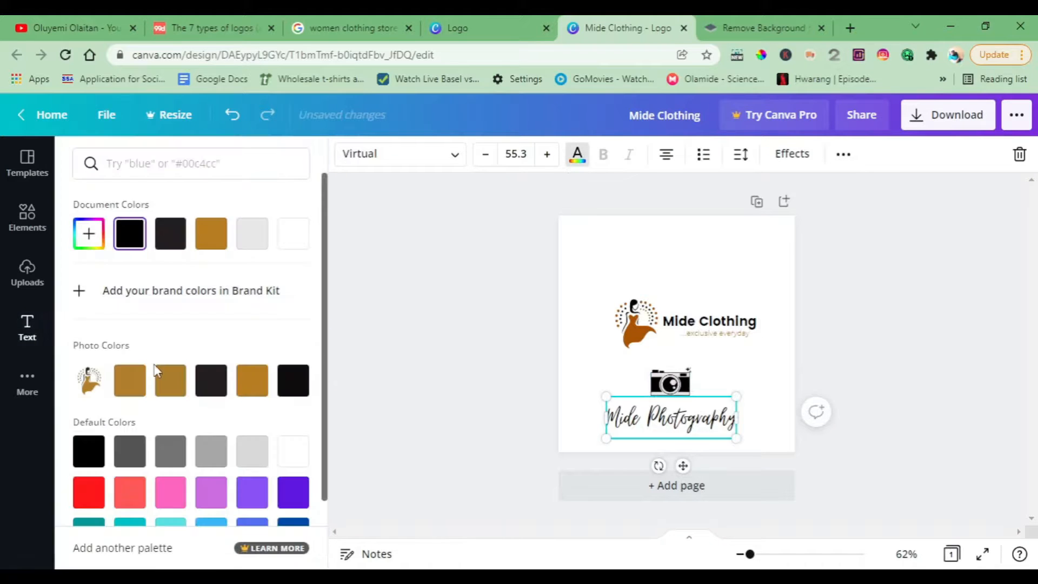
{"action": "left_click", "coordinate": [89, 492]}
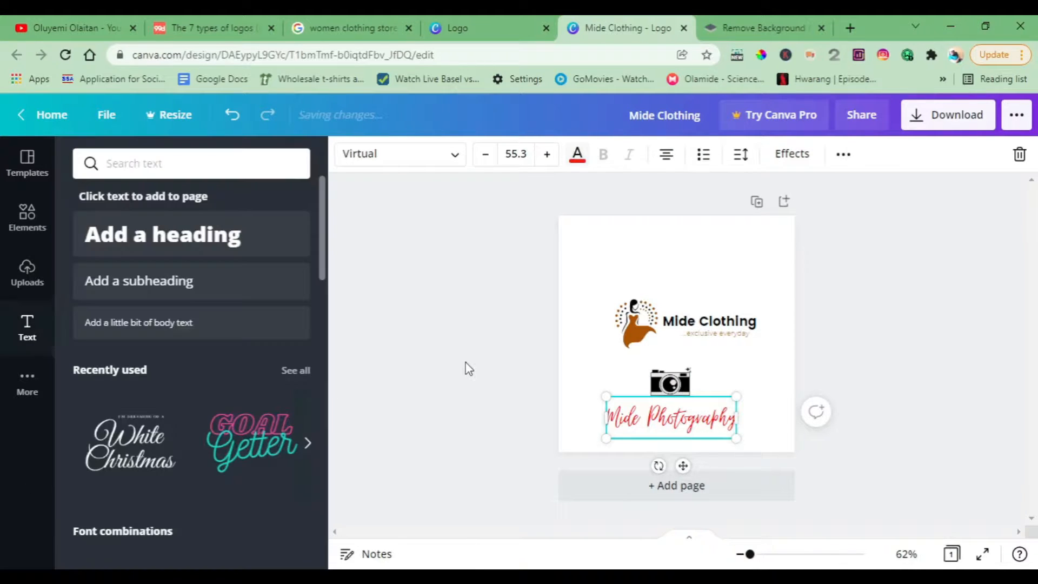
{"action": "left_click", "coordinate": [1002, 344]}
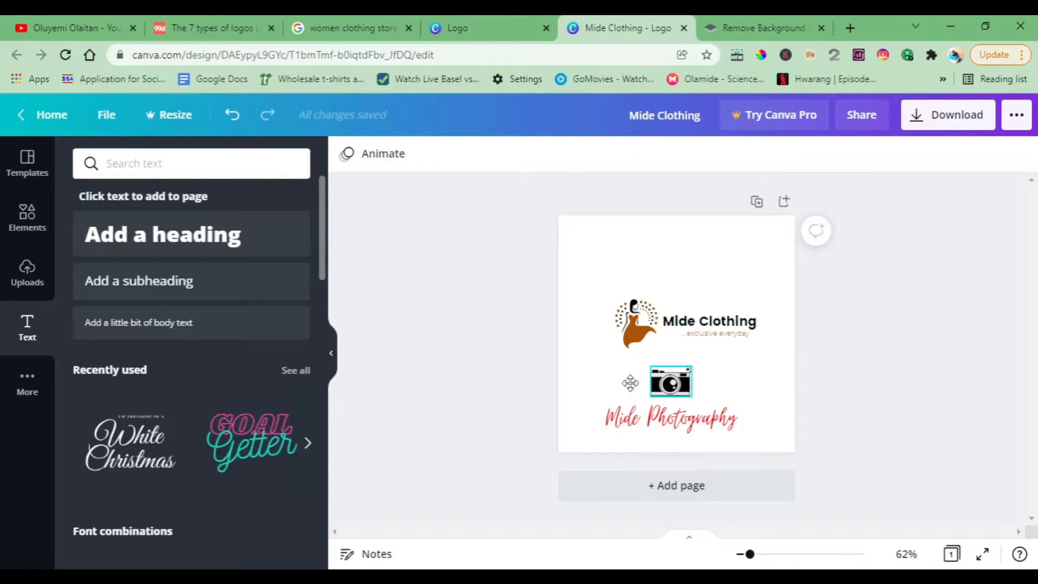
{"action": "left_click_drag", "start_coordinate": [672, 380], "coordinate": [618, 400]}
{"action": "left_click_drag", "start_coordinate": [716, 421], "coordinate": [734, 416]}
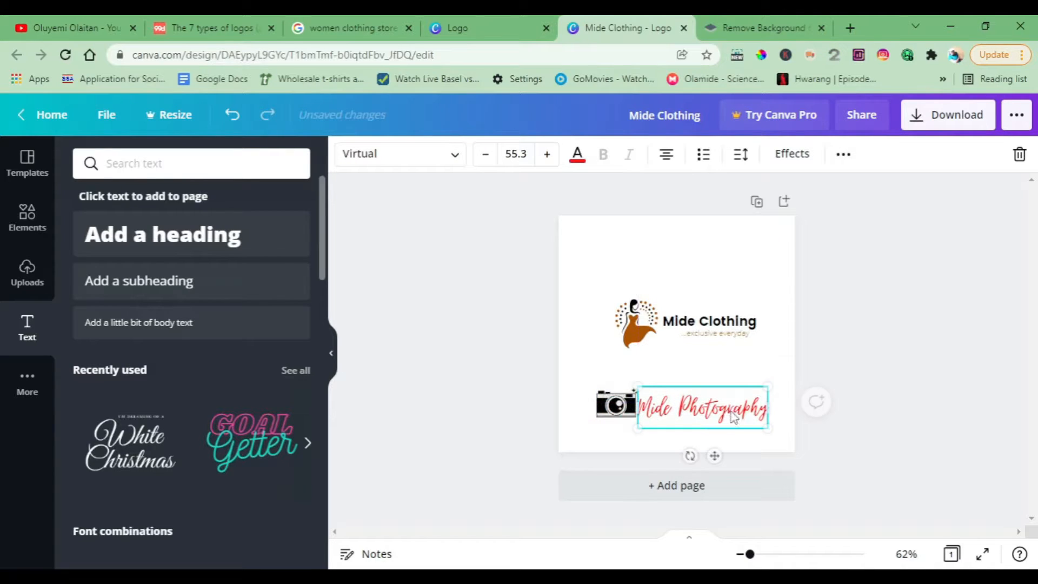
Set the "Mide Photography" heading in bold Source Serif Pro at size 27.3.
{"action": "left_click", "coordinate": [419, 155]}
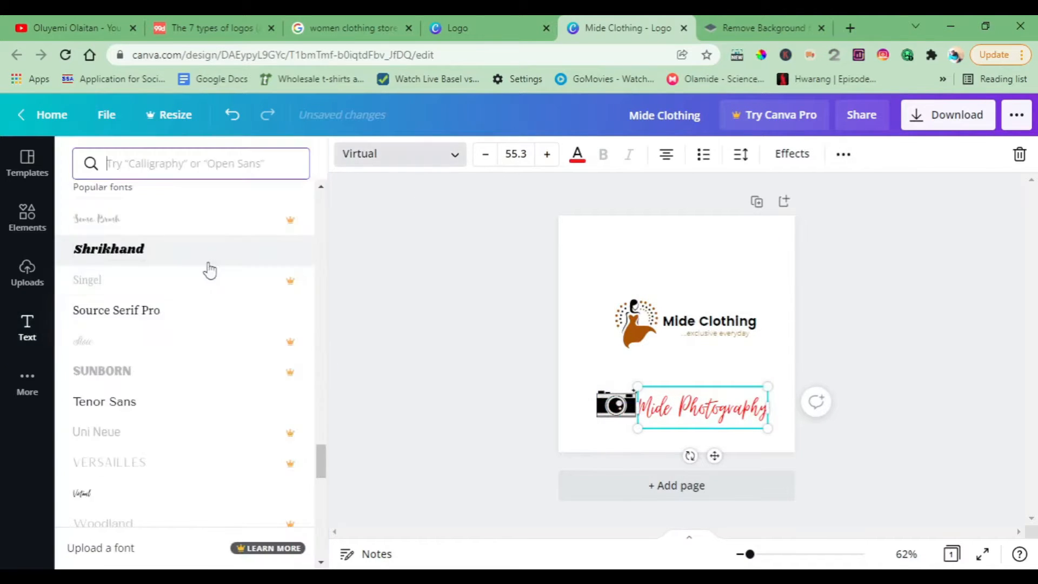
{"action": "left_click", "coordinate": [111, 312]}
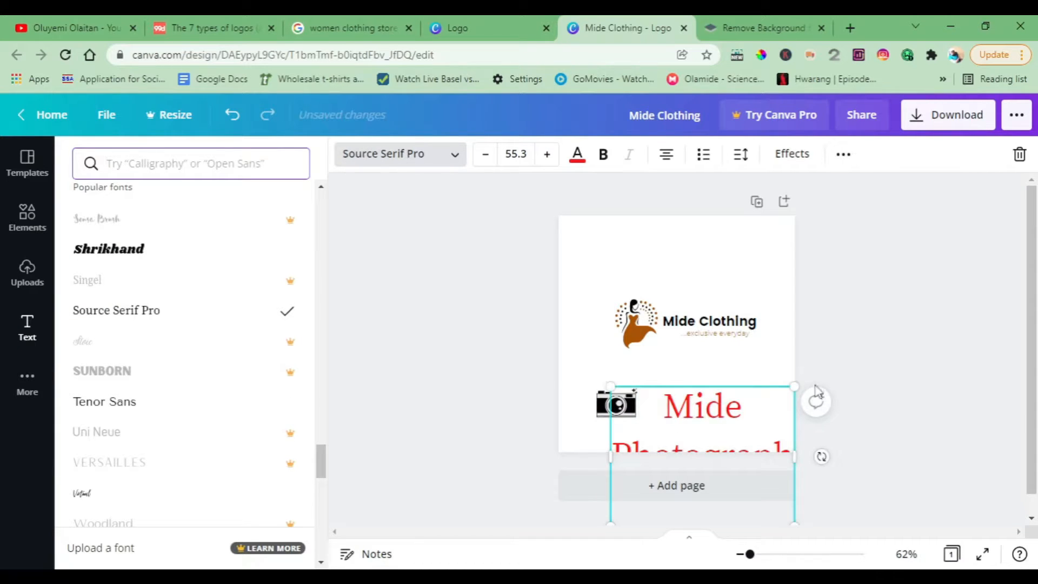
{"action": "left_click", "coordinate": [490, 162]}
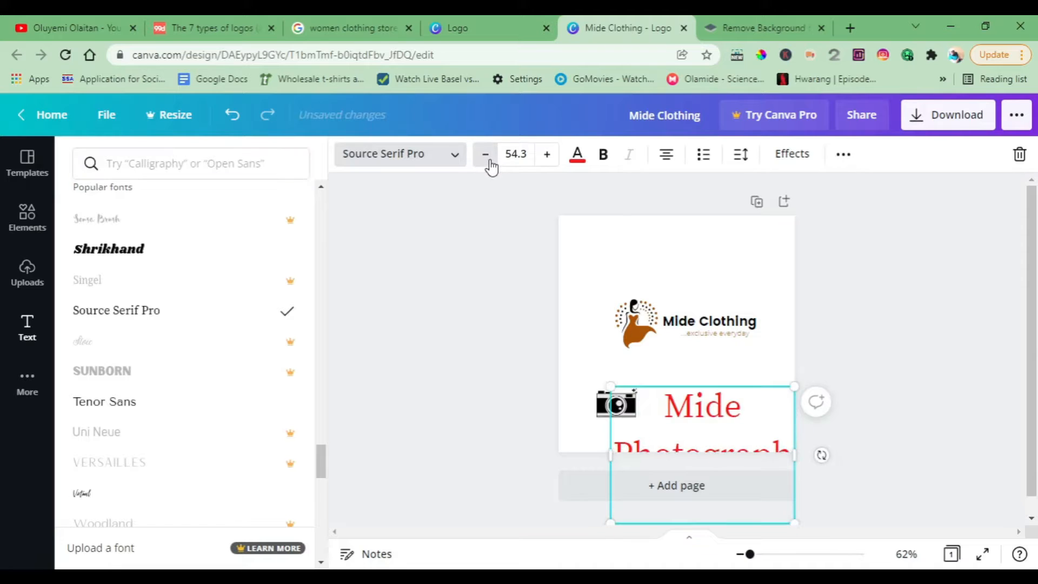
{"action": "left_click", "coordinate": [486, 155]}
{"action": "left_click", "coordinate": [486, 154]}
{"action": "left_click", "coordinate": [486, 154]}
{"action": "left_click", "coordinate": [485, 155]}
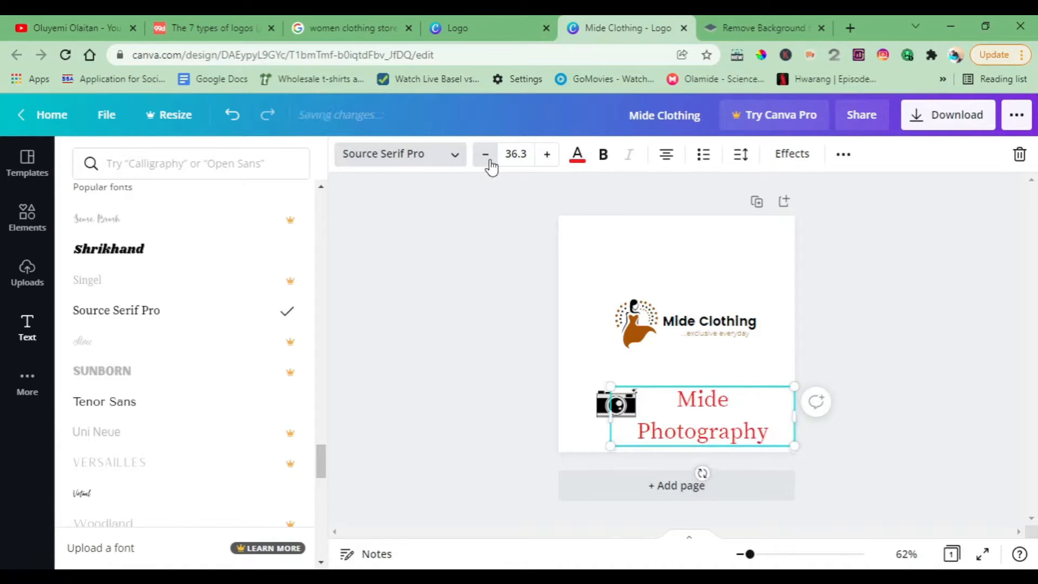
{"action": "left_click", "coordinate": [486, 154]}
{"action": "left_click", "coordinate": [486, 155]}
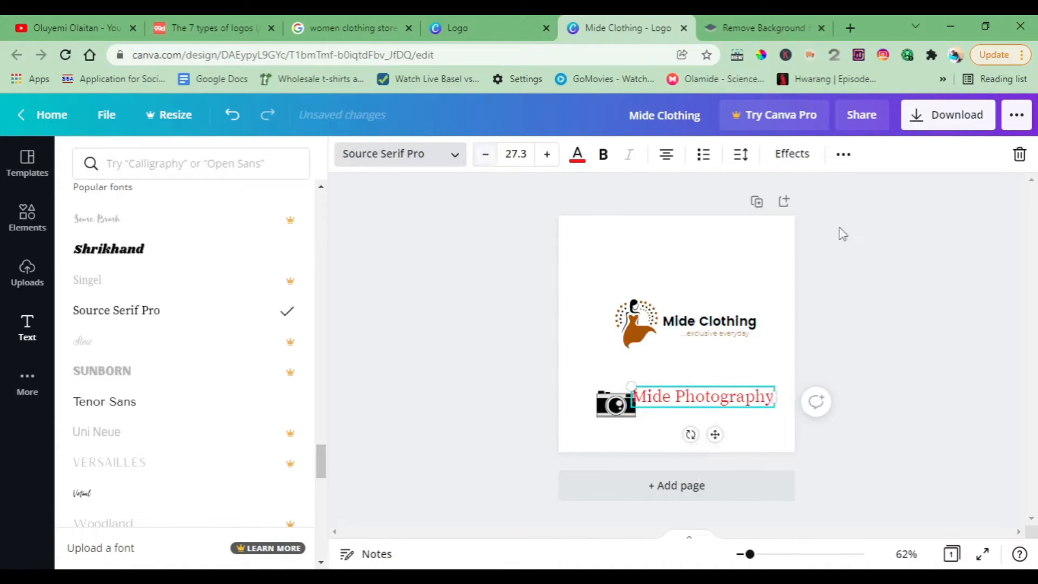
{"action": "left_click", "coordinate": [603, 155]}
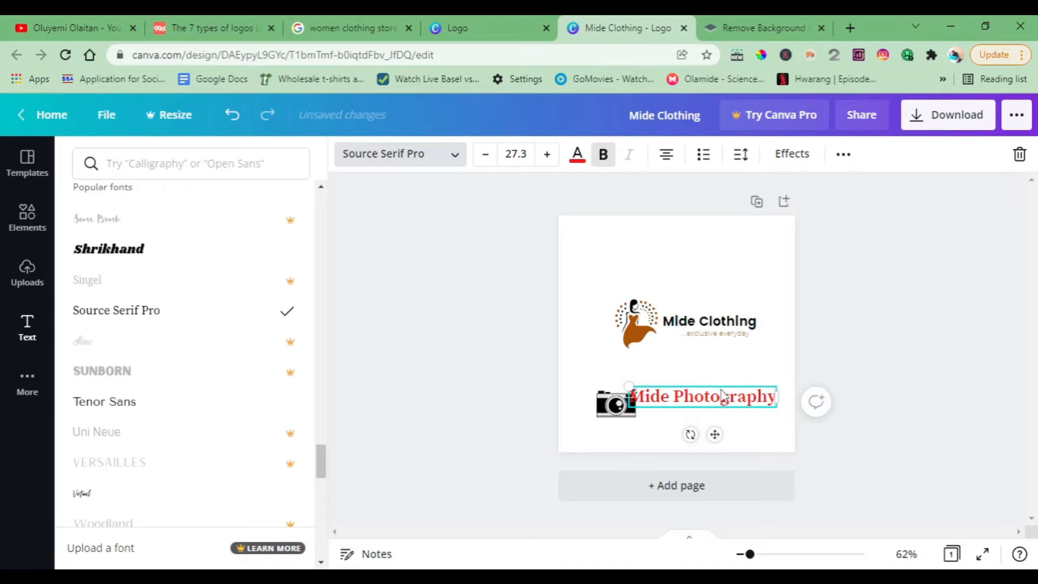
Move the red "Mide Photography" heading slightly down and away from the camera graphic so the two no longer overlap.
{"action": "left_click_drag", "start_coordinate": [722, 395], "coordinate": [733, 406]}
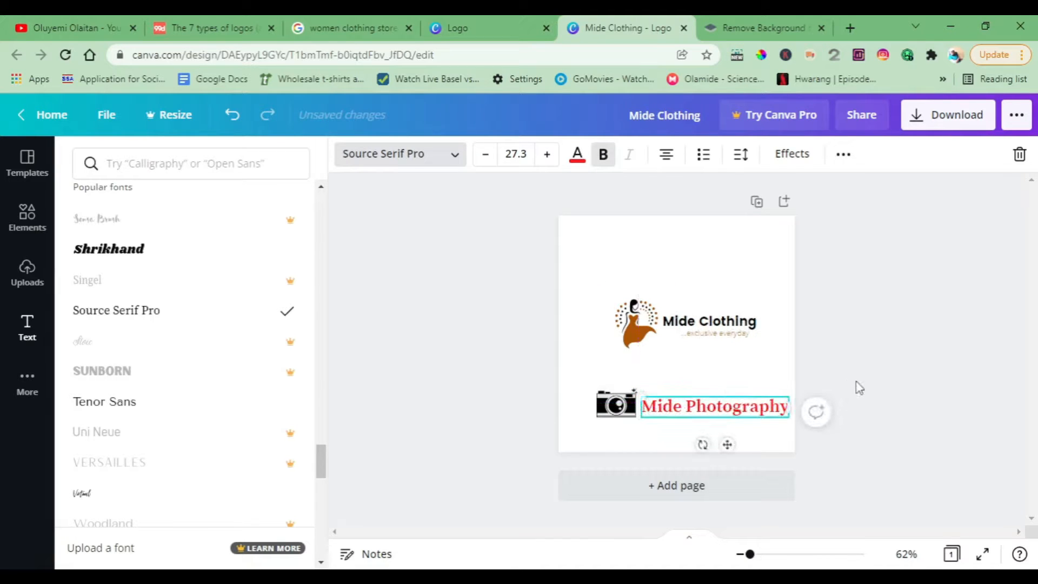
{"action": "left_click", "coordinate": [860, 388]}
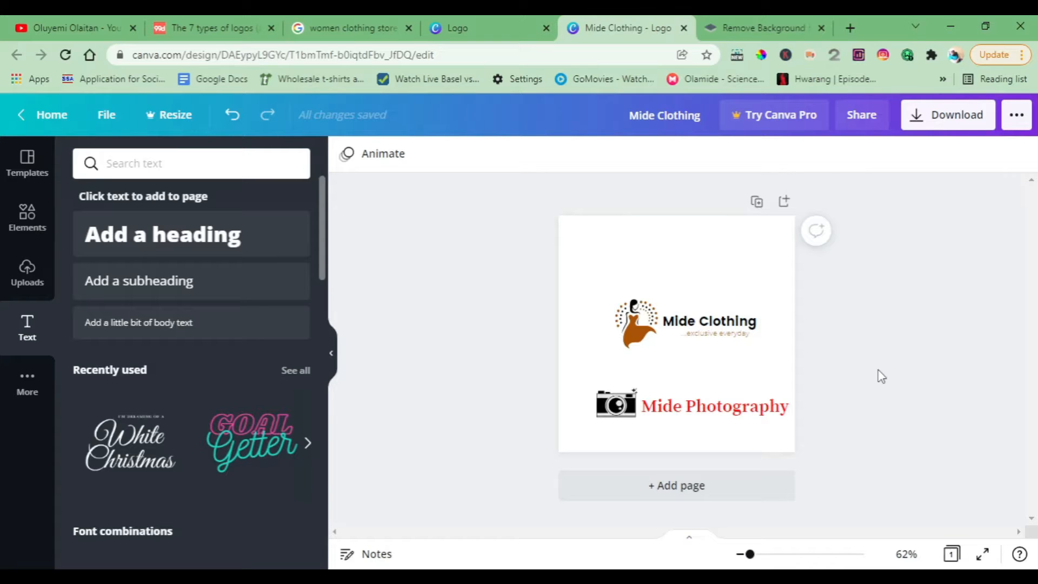
Delete the "Mide Photography" heading and the camera graphic from the page.
{"action": "left_click", "coordinate": [674, 410]}
{"action": "key", "text": "Delete"}
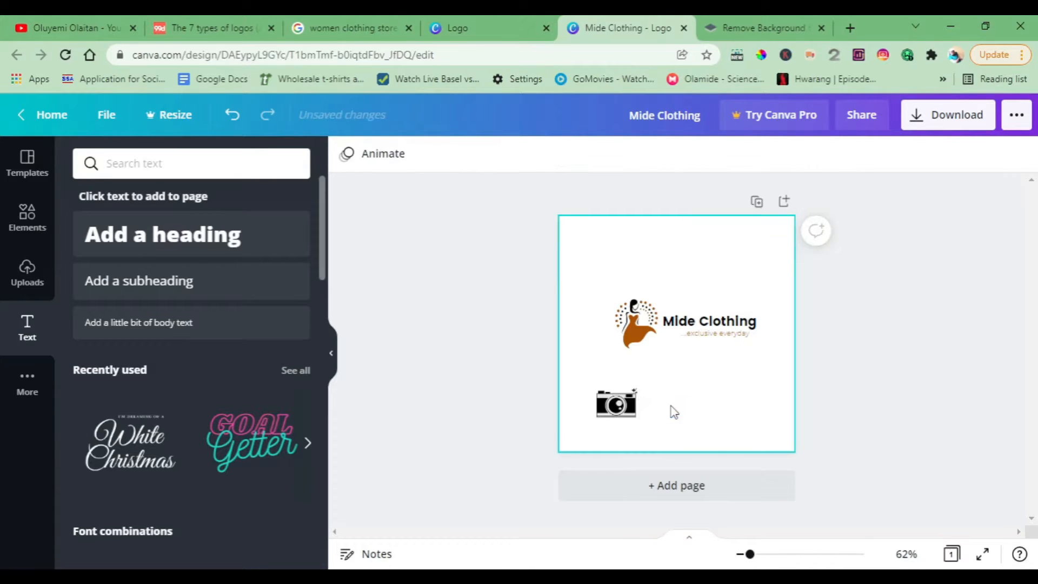
{"action": "left_click", "coordinate": [630, 412]}
{"action": "key", "text": "Delete"}
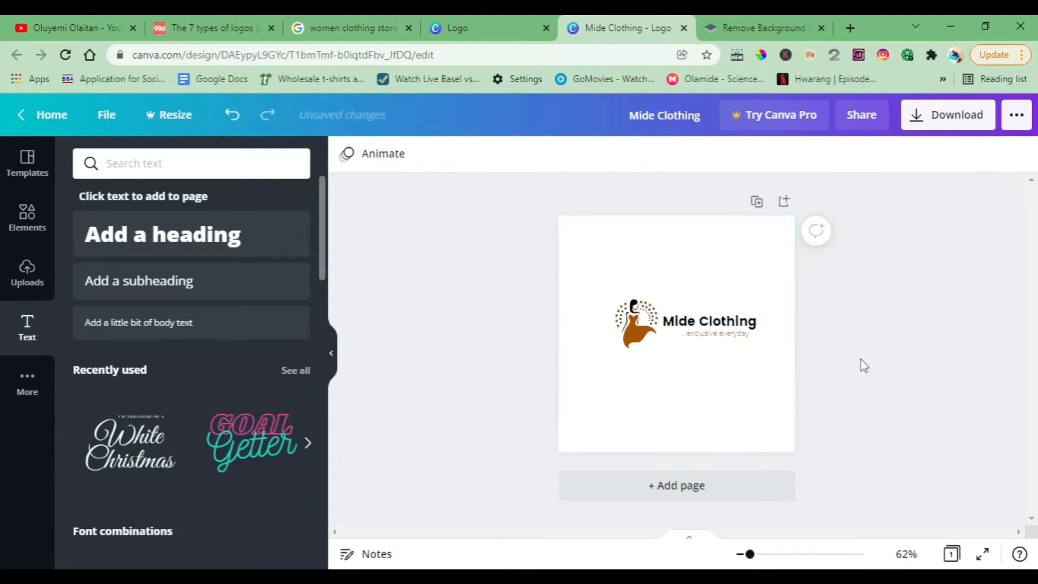
Move the dress graphic, "Mide Clothing" text and tagline together slightly down to the vertical middle of the page.
{"action": "left_click_drag", "start_coordinate": [860, 367], "coordinate": [586, 276]}
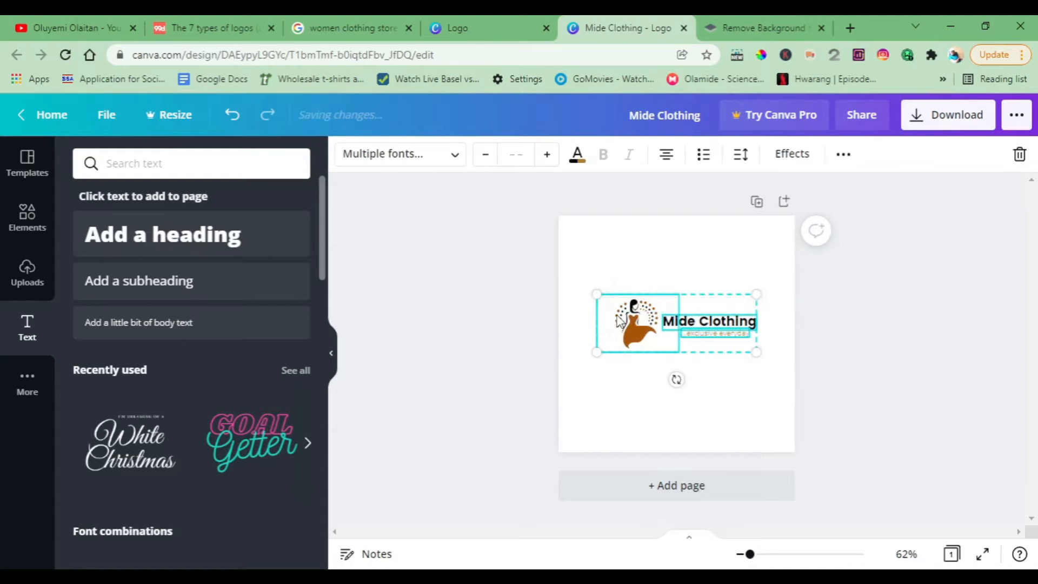
{"action": "left_click_drag", "start_coordinate": [629, 321], "coordinate": [629, 330]}
{"action": "left_click", "coordinate": [837, 335]}
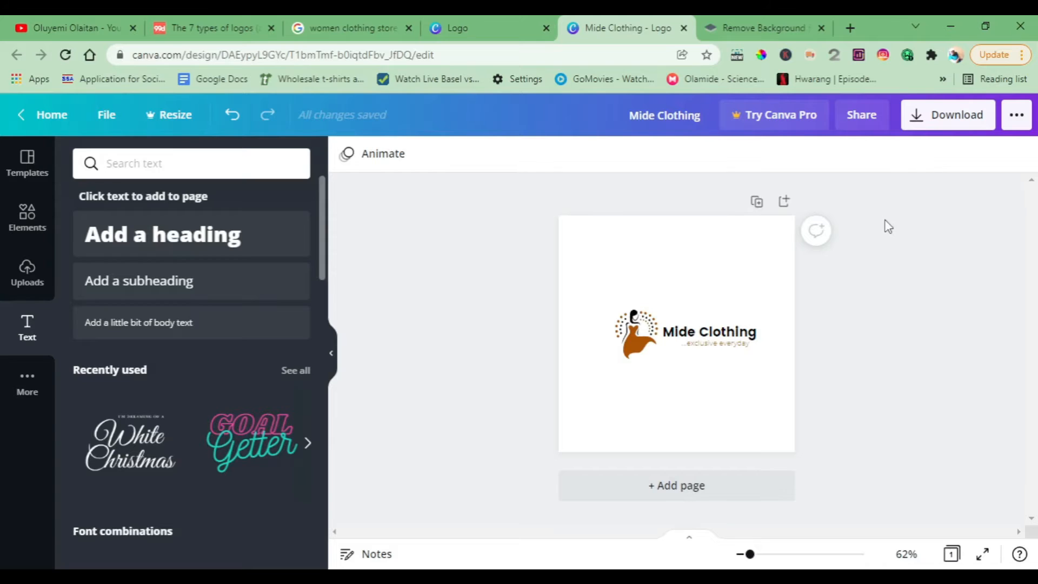
Download the "Mide Clothing" logo as a PNG file and dismiss the business card offer and the browser's download bar.
{"action": "left_click", "coordinate": [940, 128]}
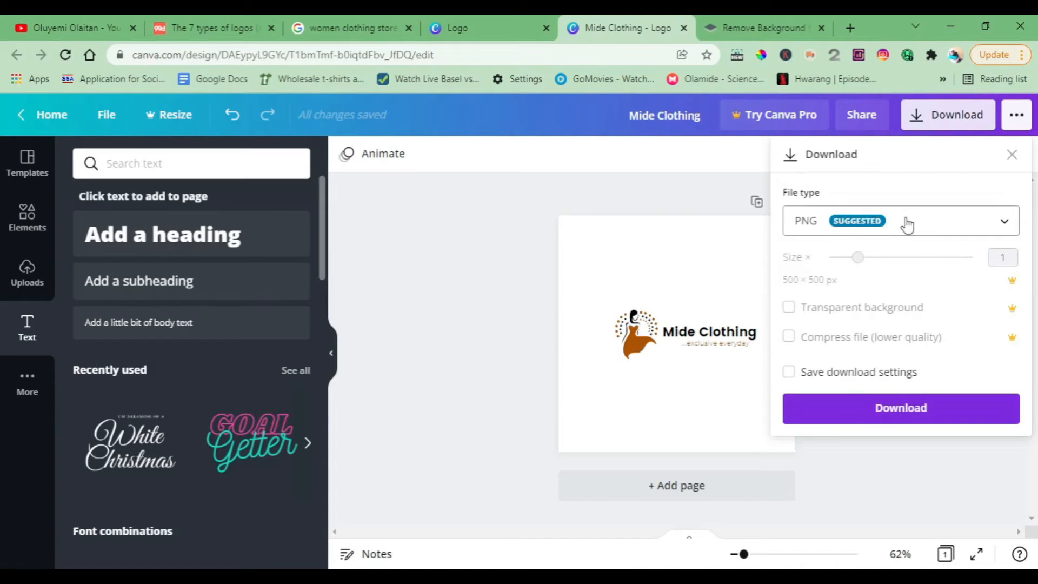
{"action": "left_click", "coordinate": [935, 234]}
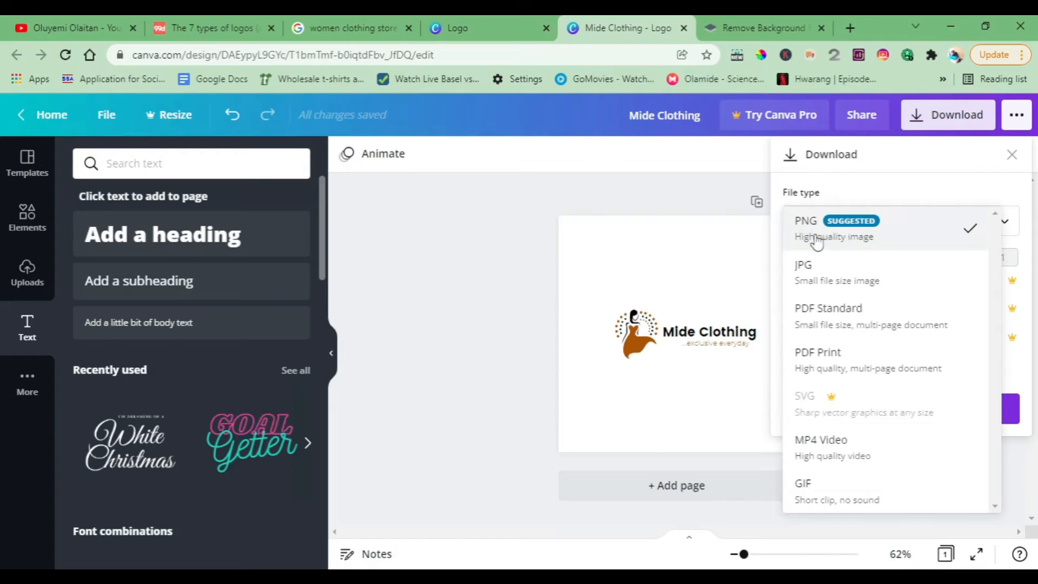
{"action": "left_click", "coordinate": [952, 235]}
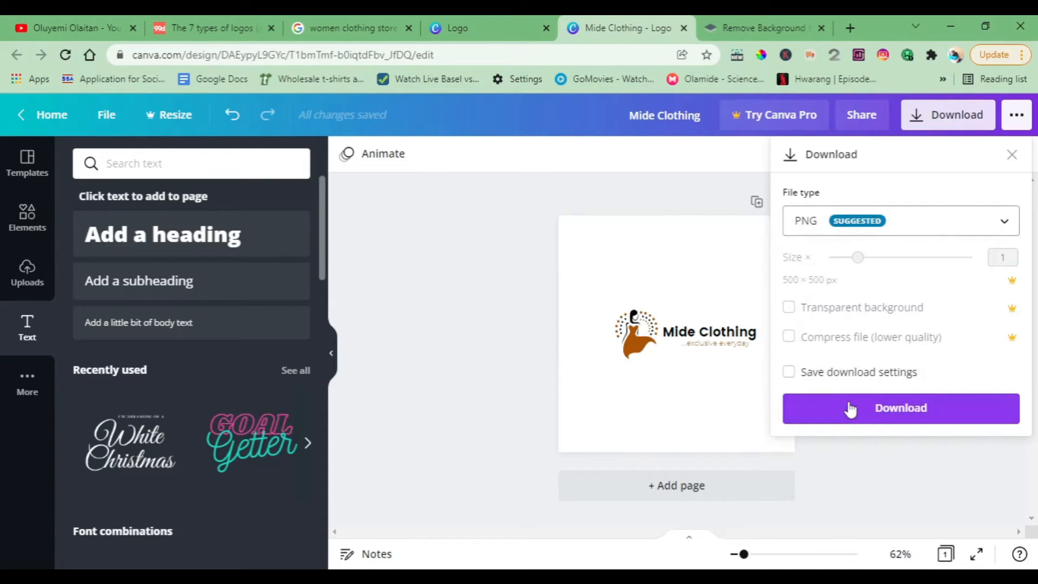
{"action": "left_click", "coordinate": [865, 413]}
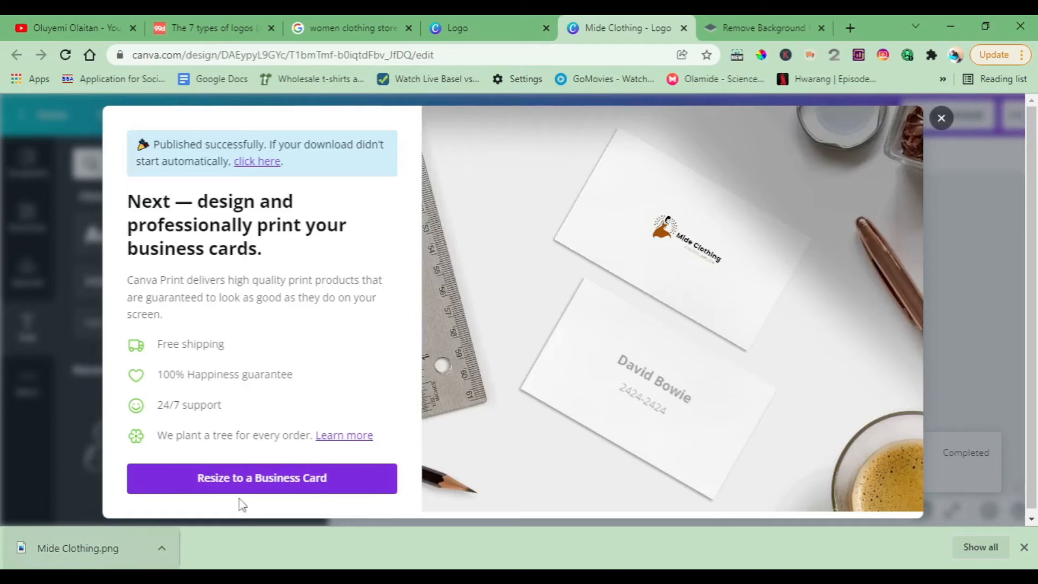
{"action": "left_click", "coordinate": [942, 118]}
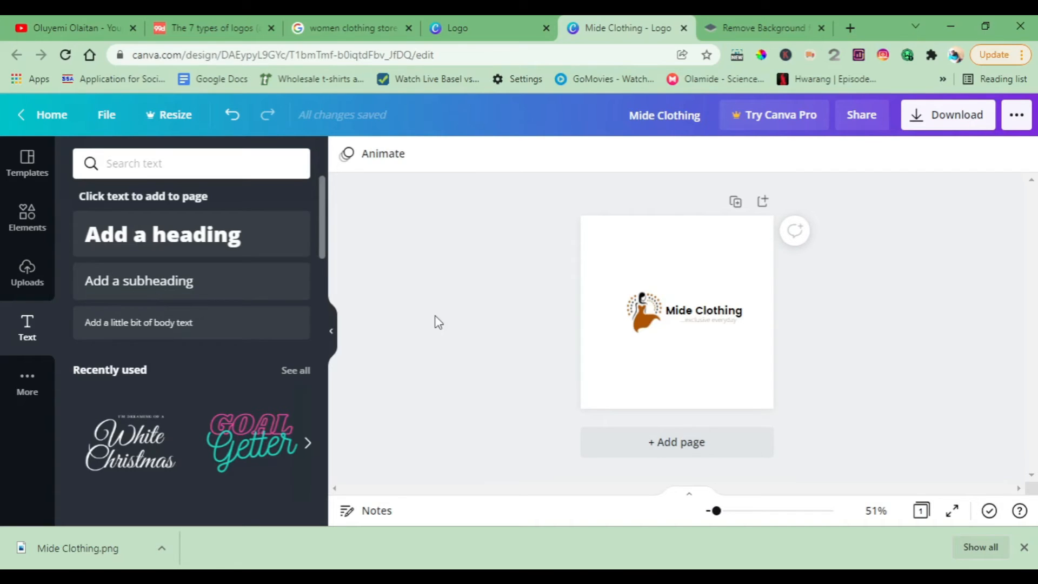
{"action": "left_click", "coordinate": [1024, 547]}
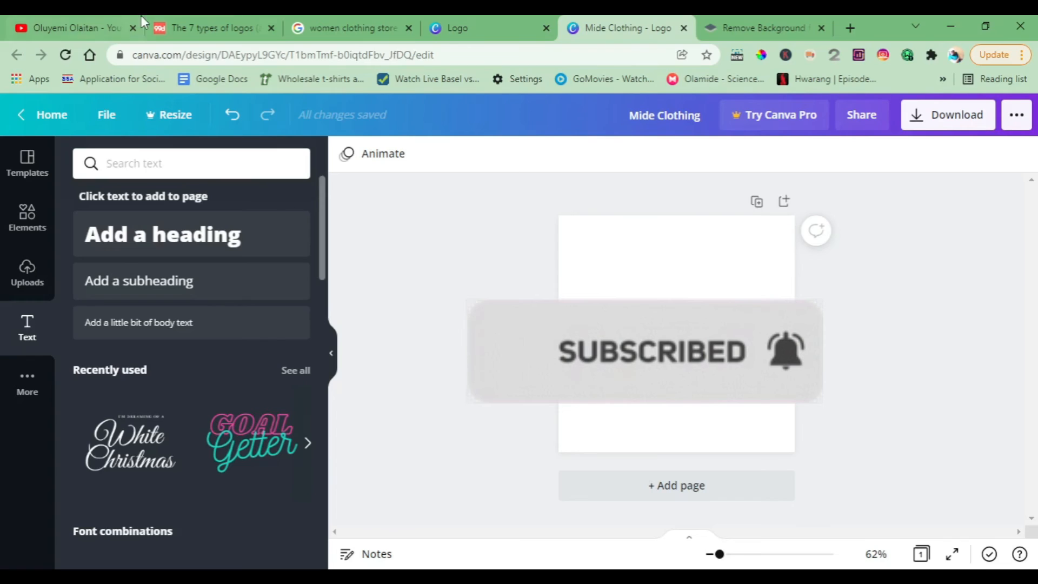
Switch to the YouTube channel's videos page already open in the browser.
{"action": "left_click", "coordinate": [111, 17]}
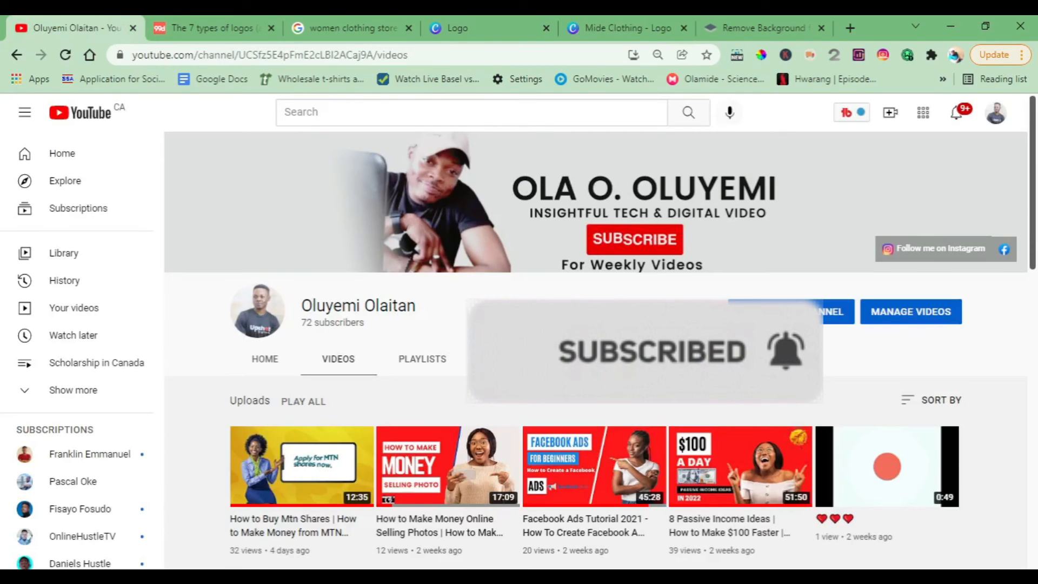